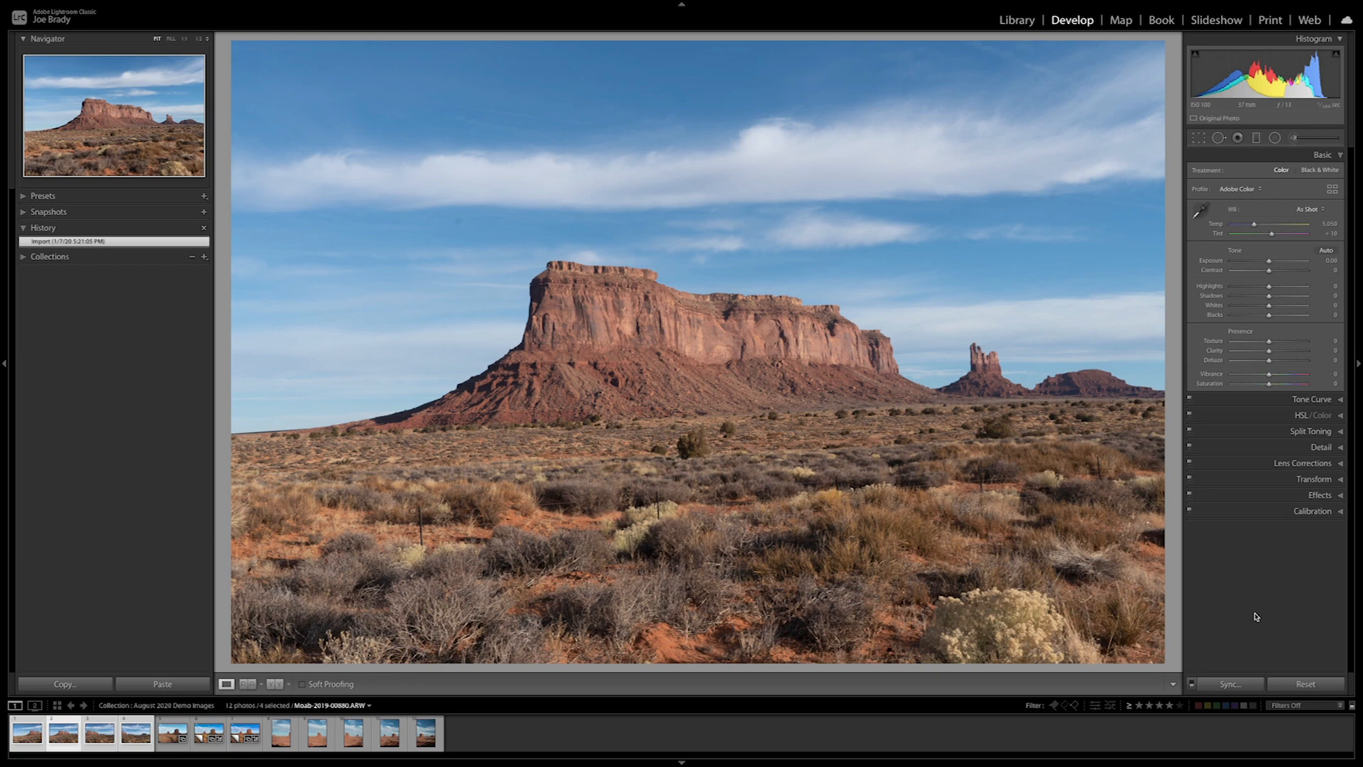
Compare the four selected butte photos and return to Moab-2019-00880.ARW as the active photo
key(Left)
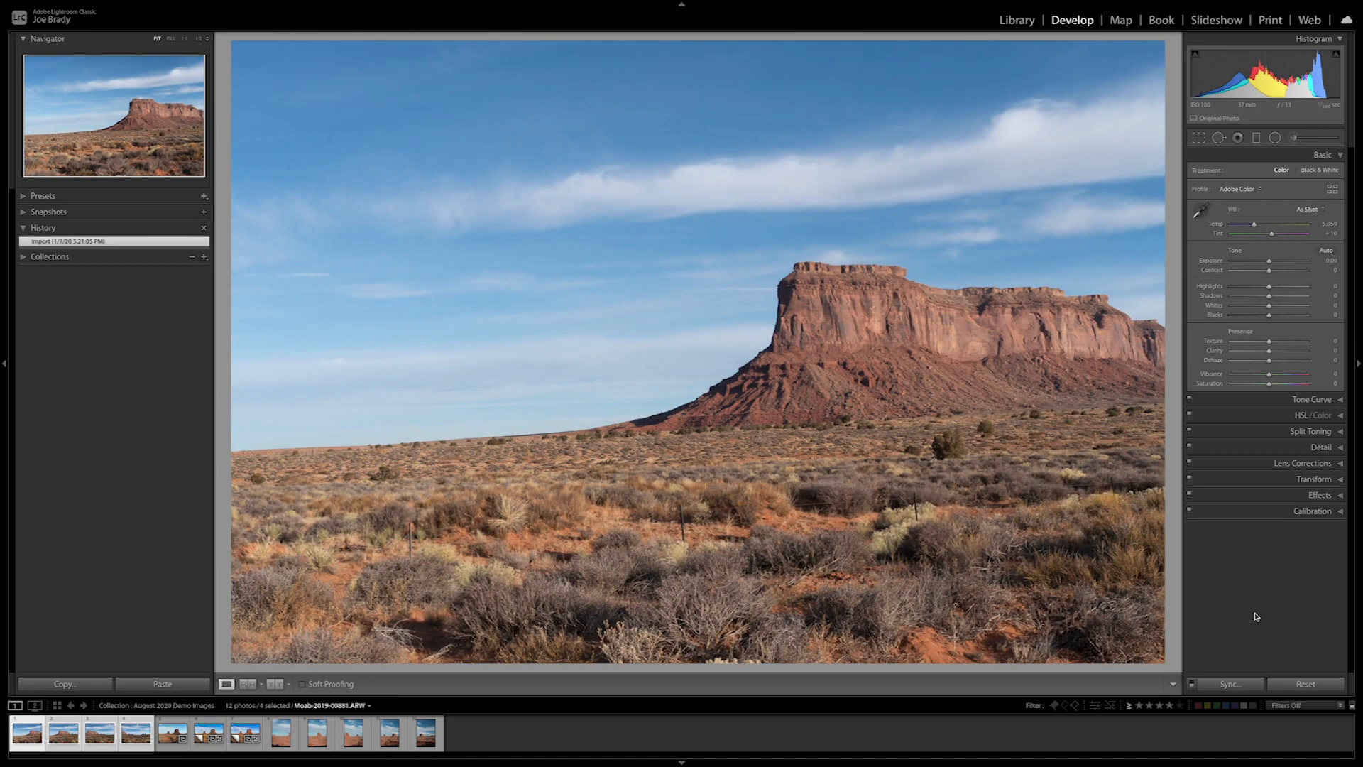
key(Right)
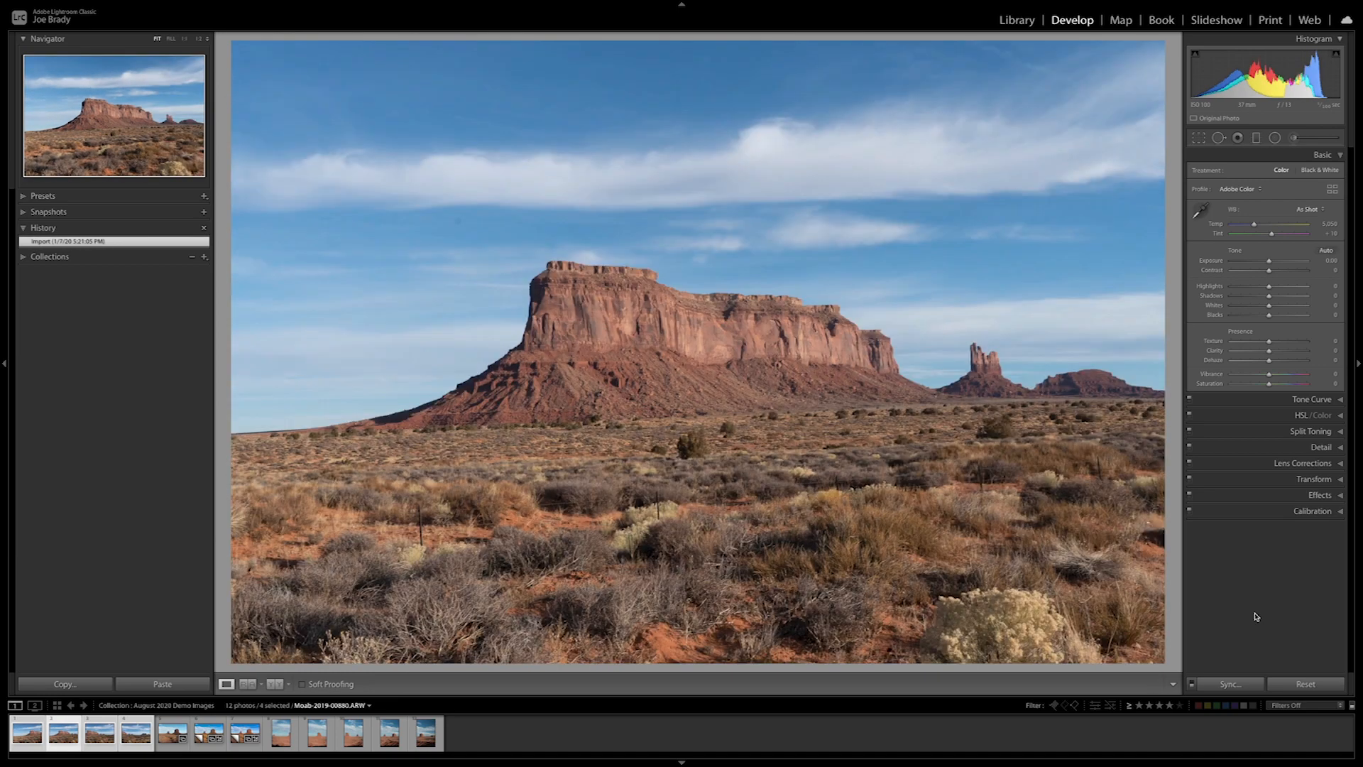
key(Right)
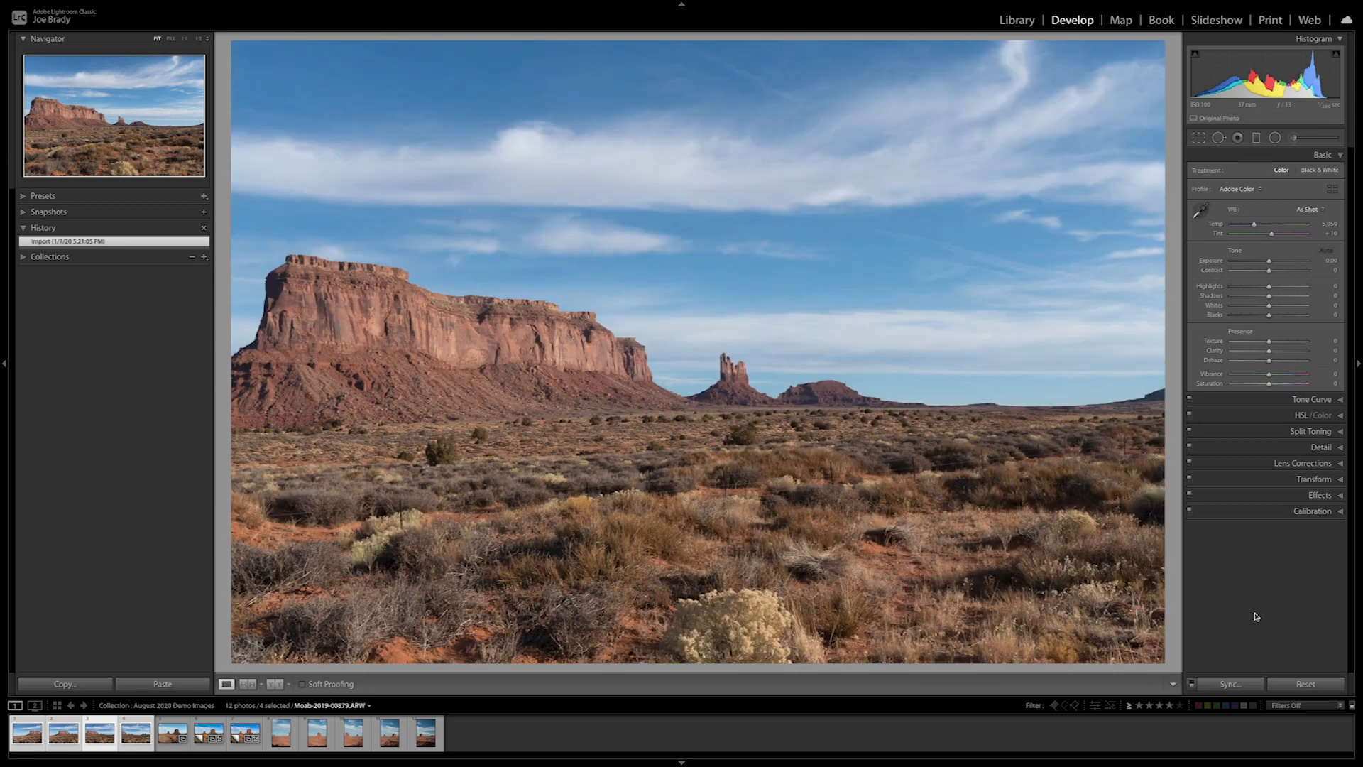
key(Right)
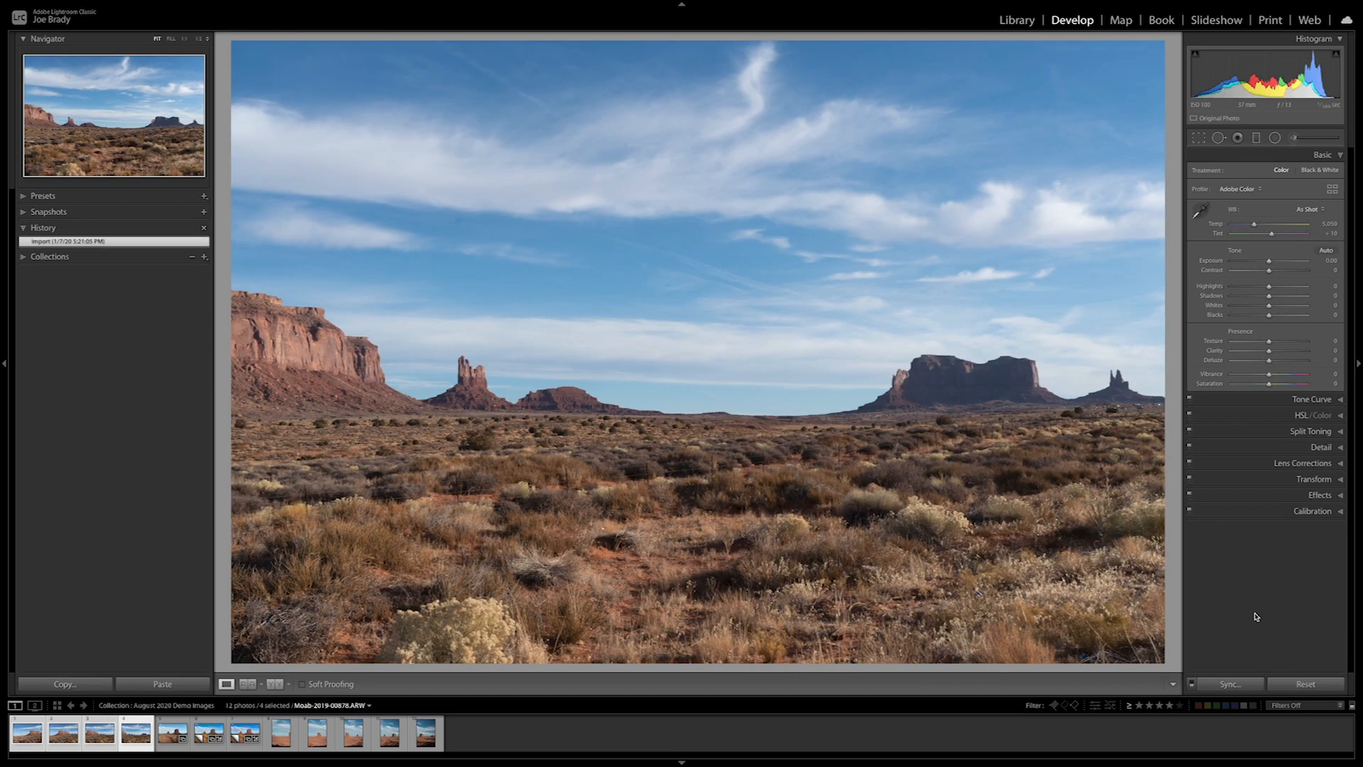
key(Left)
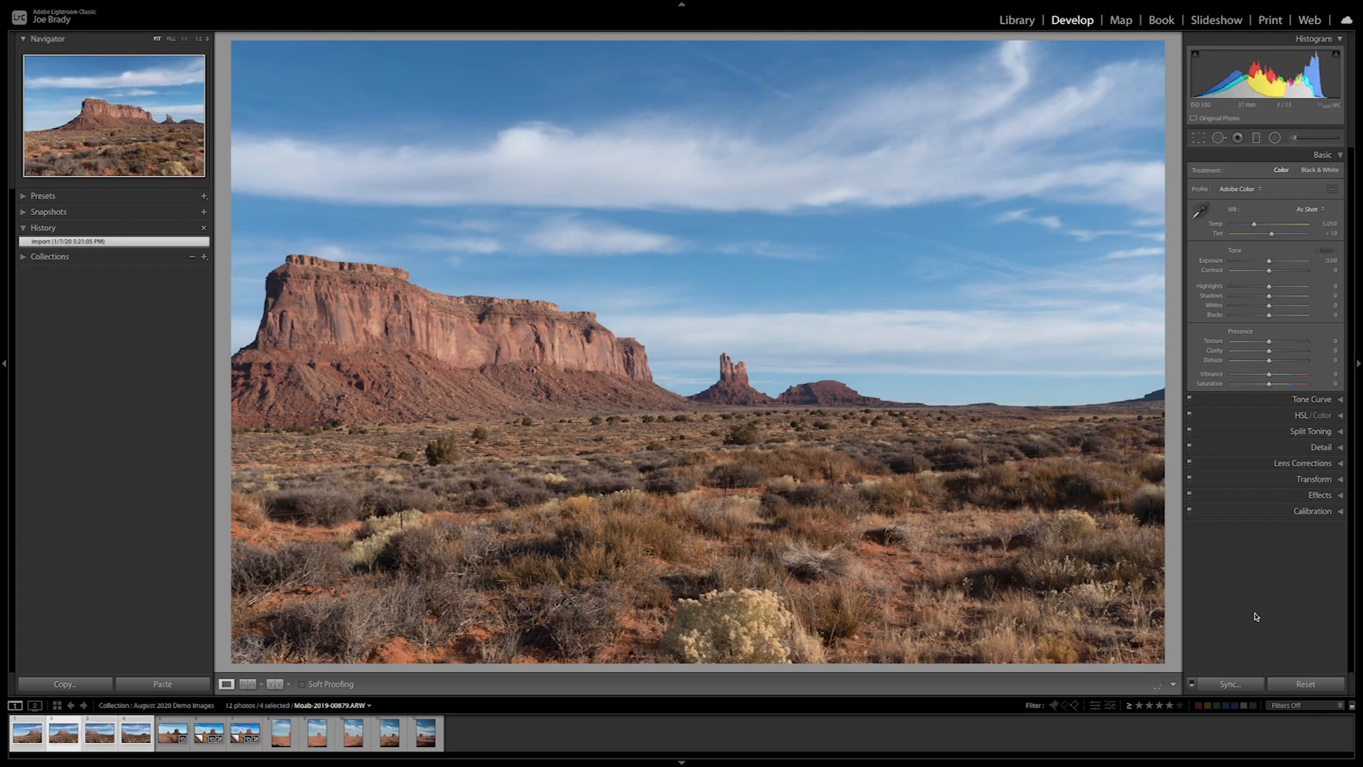
key(Left)
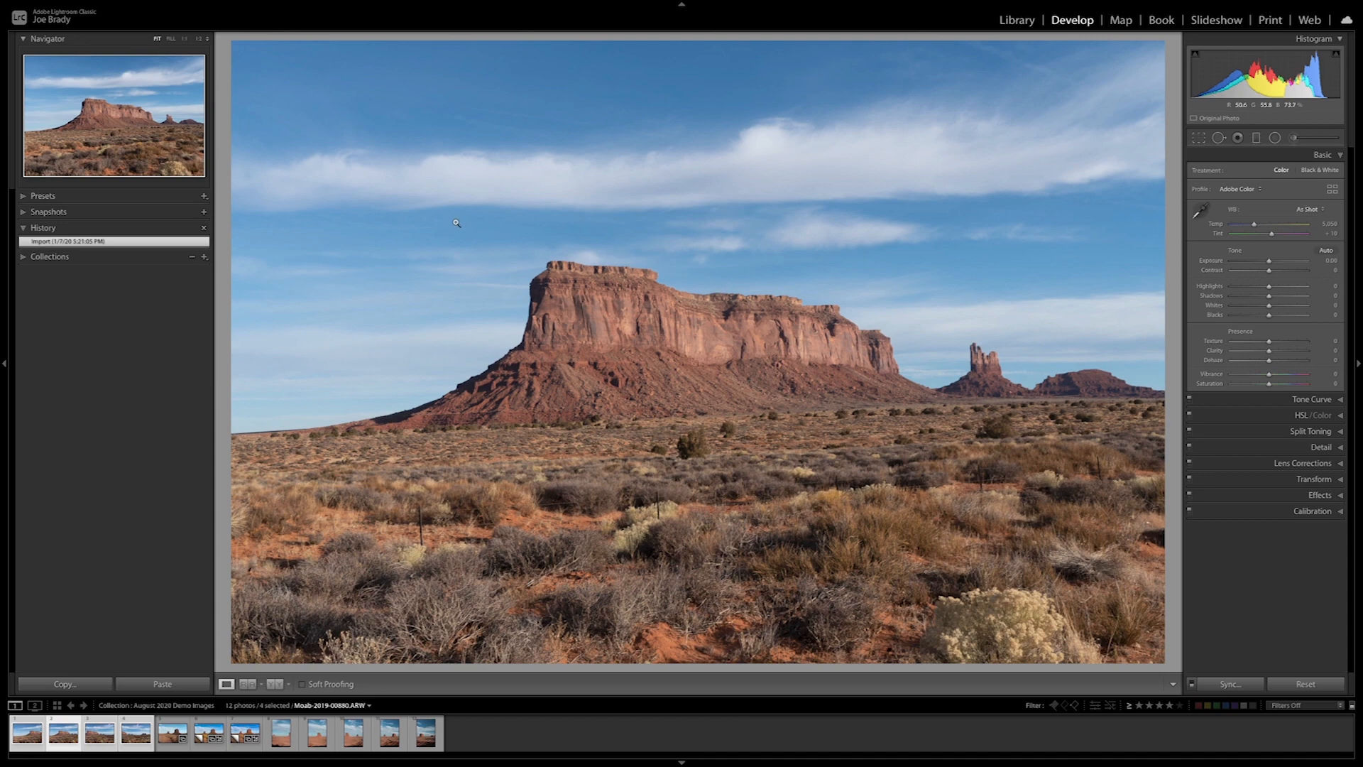
Start Spot Removal in Heal mode and visualize spots with a raised threshold so faint sky dust stands out
drag(459, 221, 546, 294)
click(1220, 139)
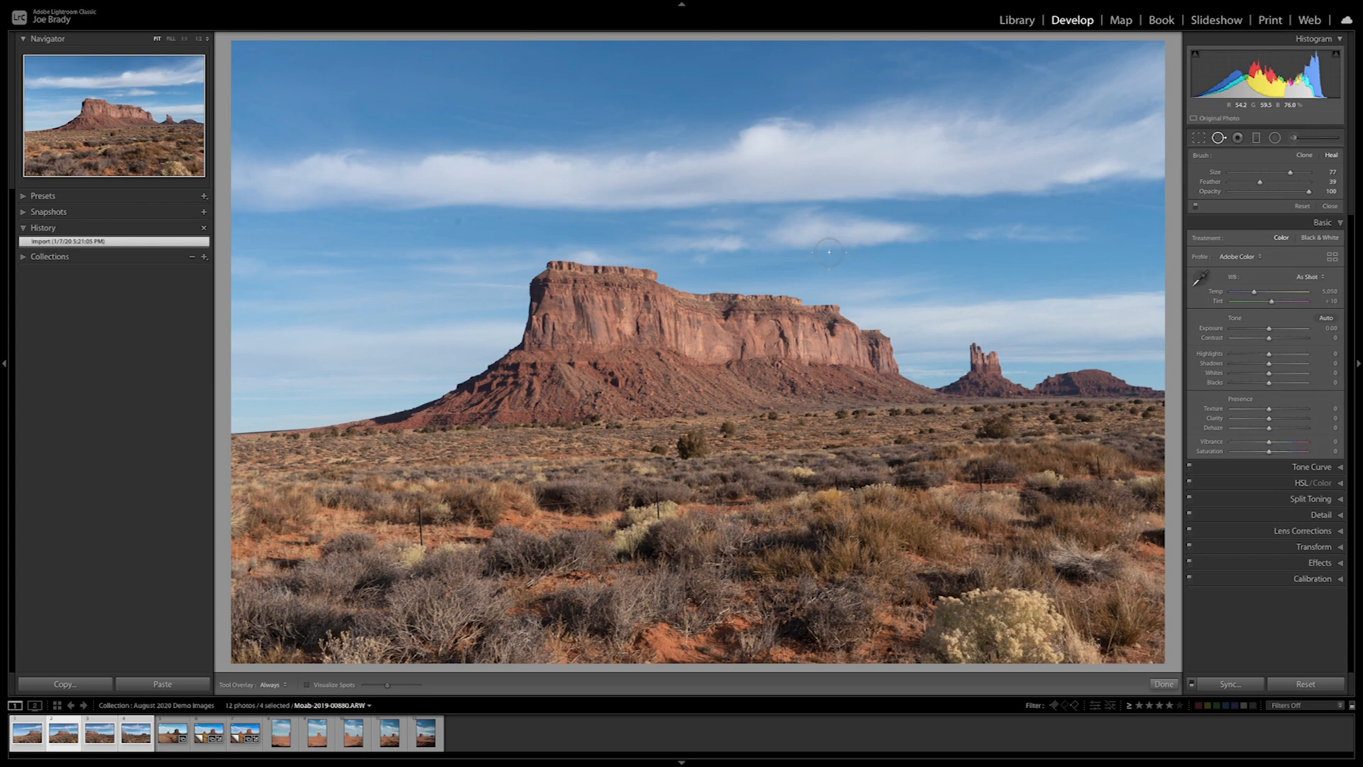
key(a)
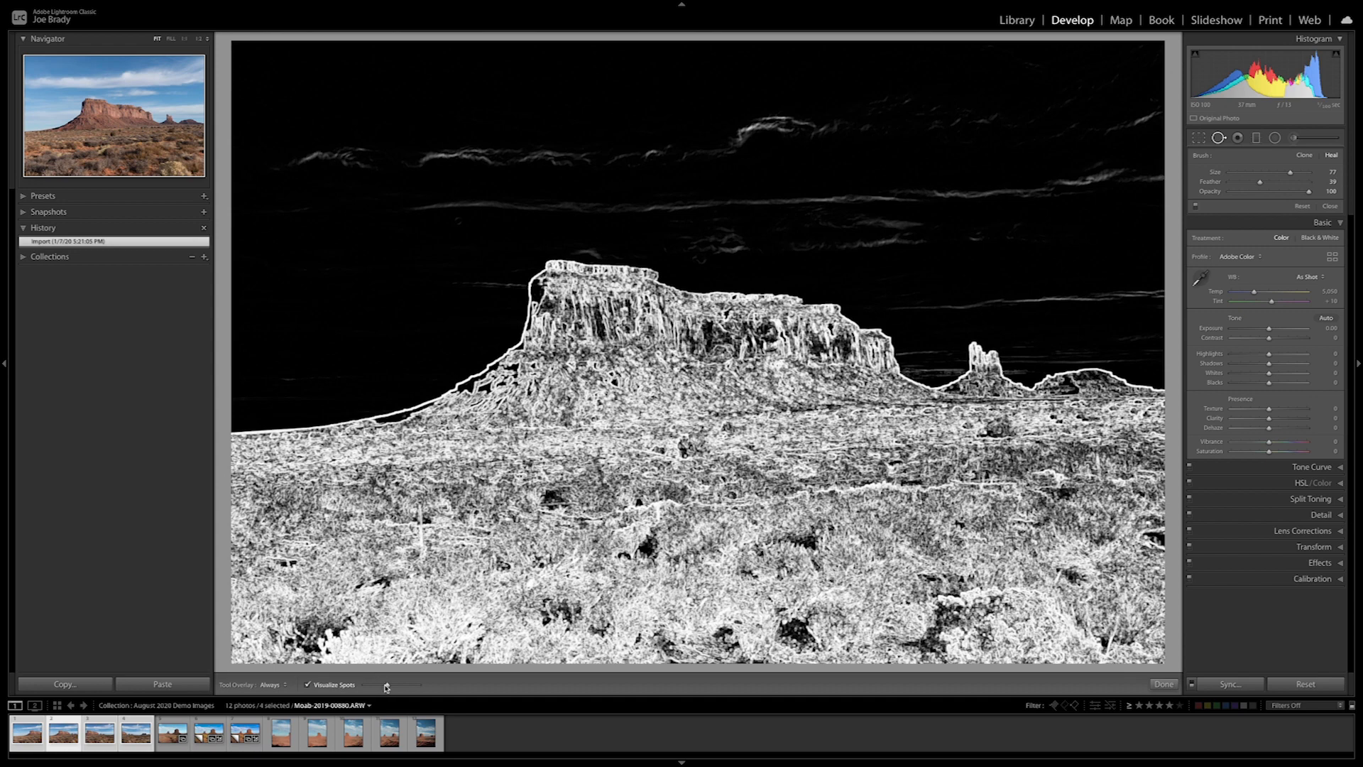
drag(387, 685, 409, 685)
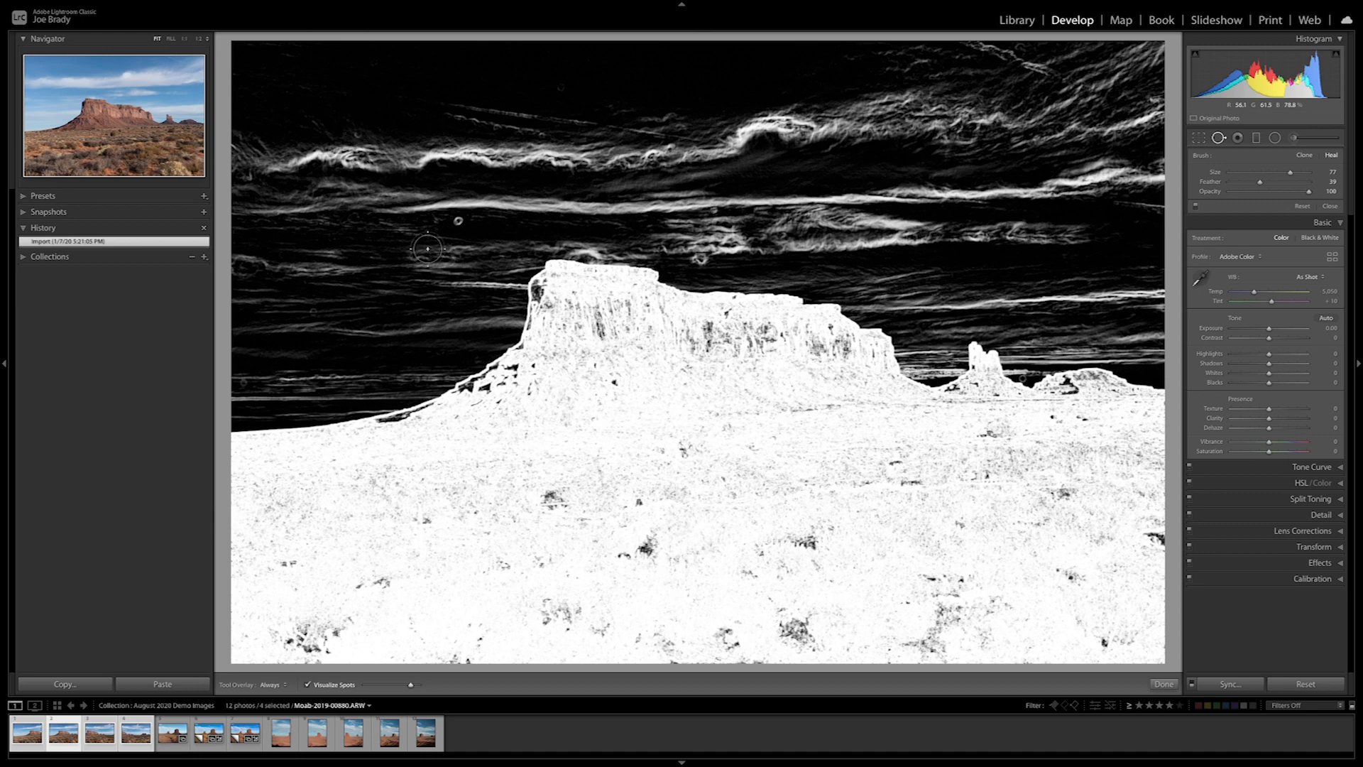
Heal the four dust spots in the sky with a smaller brush, turn off spot visualization and finish Spot Removal
scroll(438, 263, down, 4)
click(459, 221)
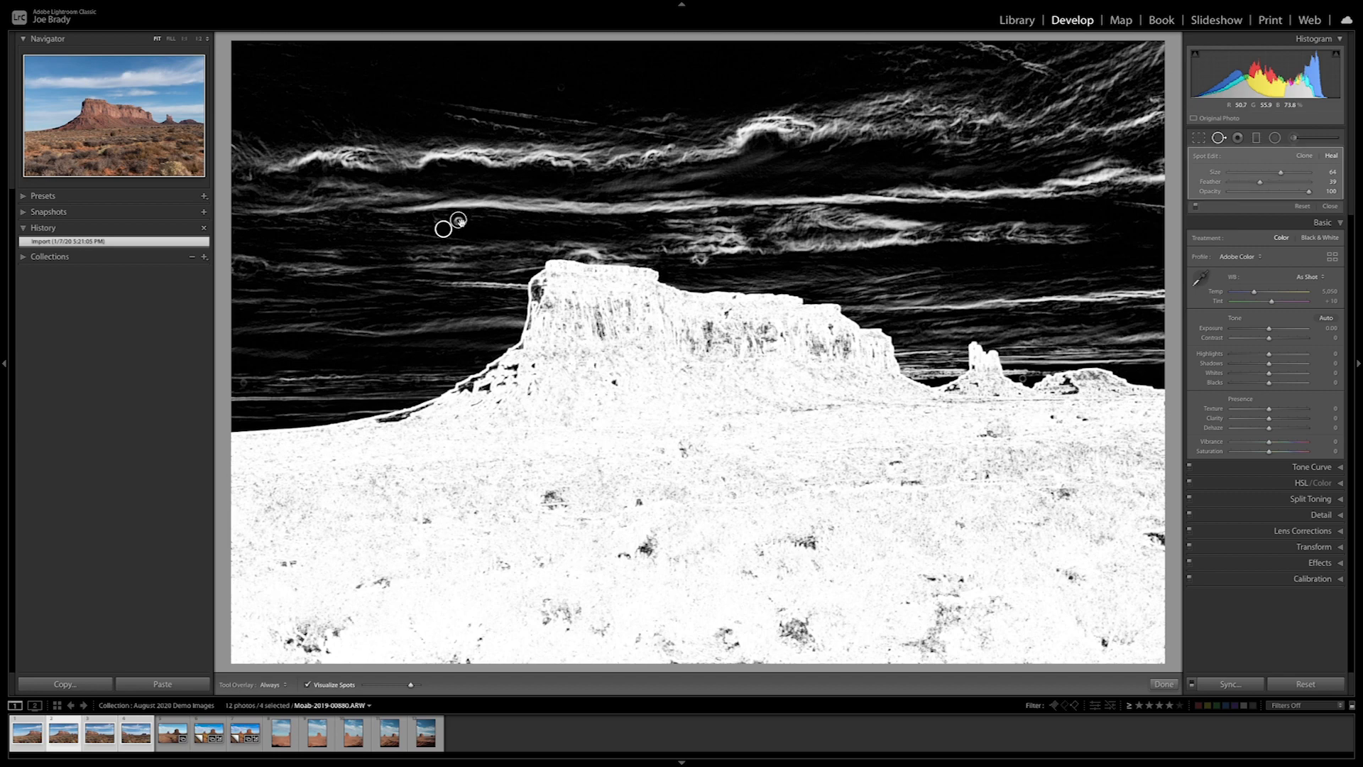
click(358, 134)
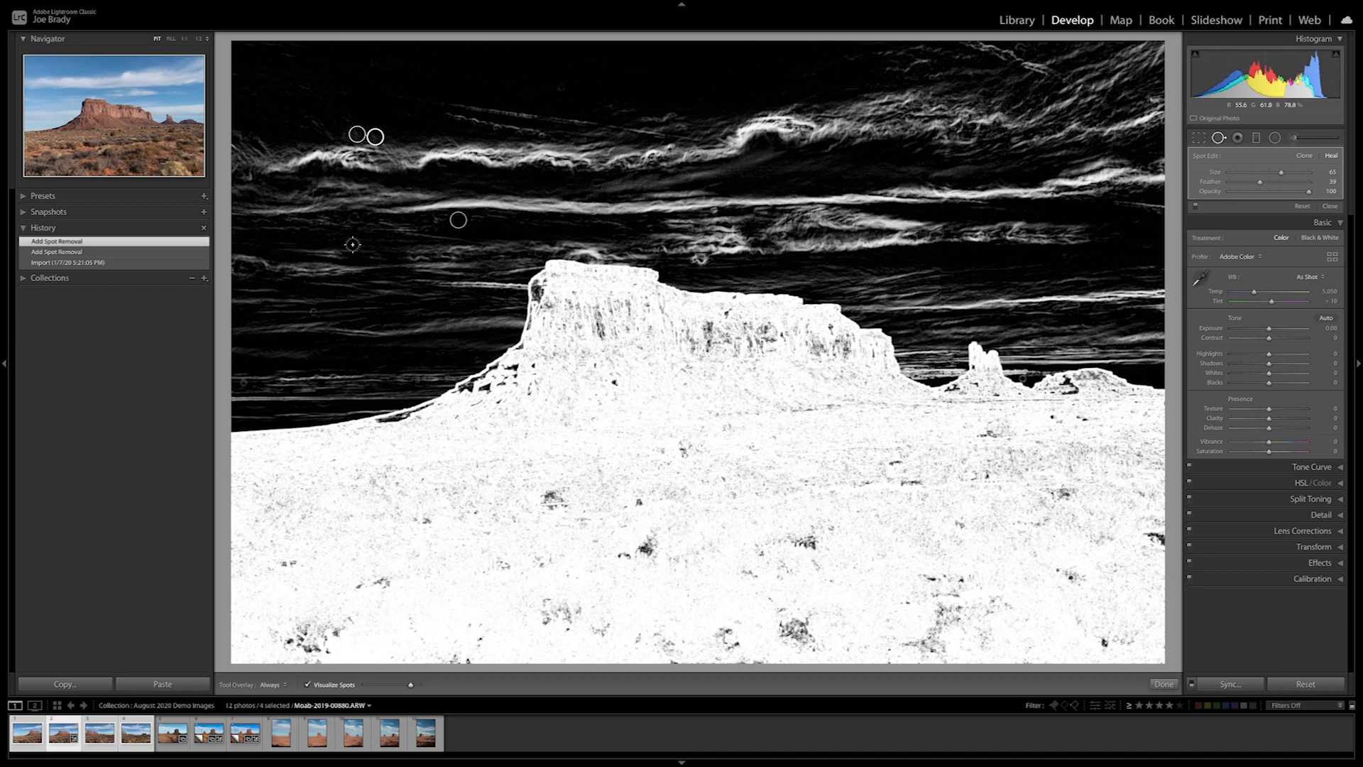
click(314, 311)
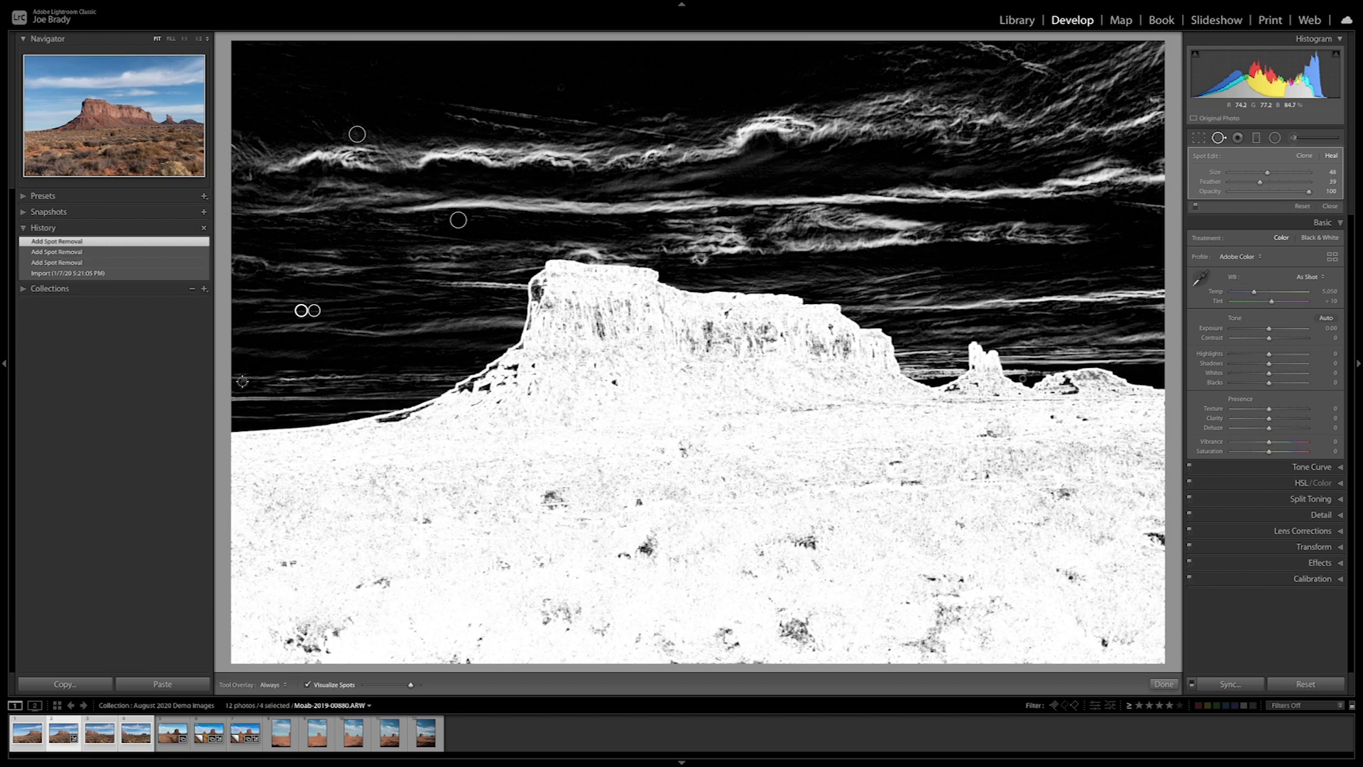
click(243, 383)
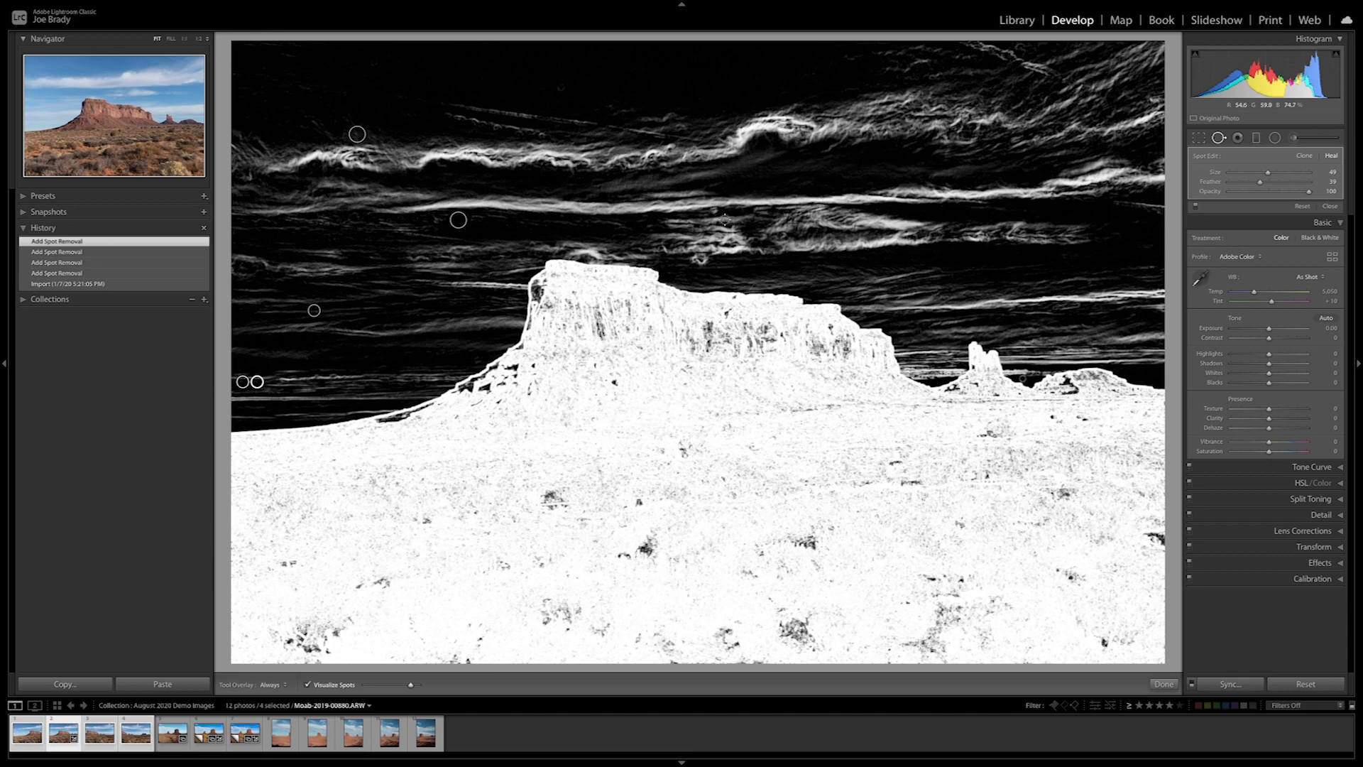
key(a)
key(a)
key(a)
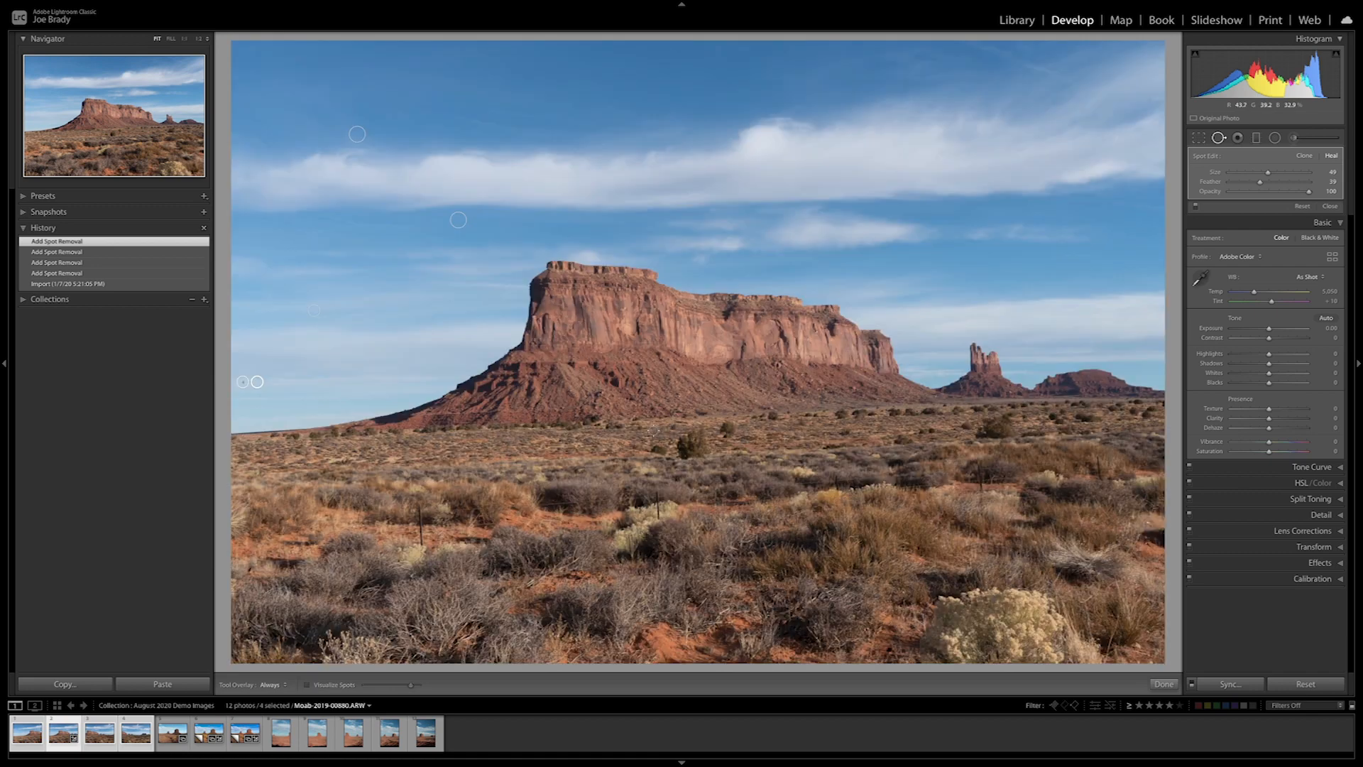
click(1164, 684)
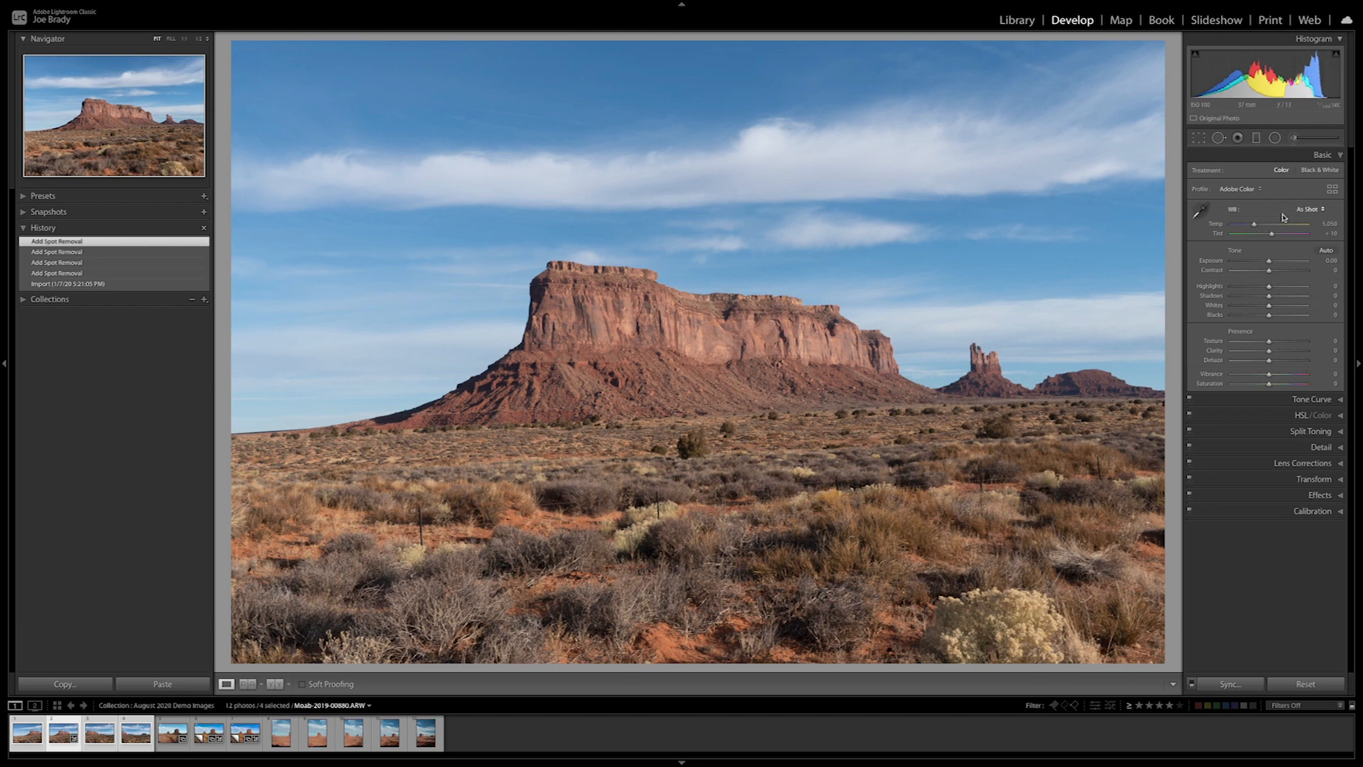
Set the photo's Exposure to +0.25 and Contrast to +24
drag(1270, 266, 1272, 265)
click(1271, 265)
double_click(1271, 265)
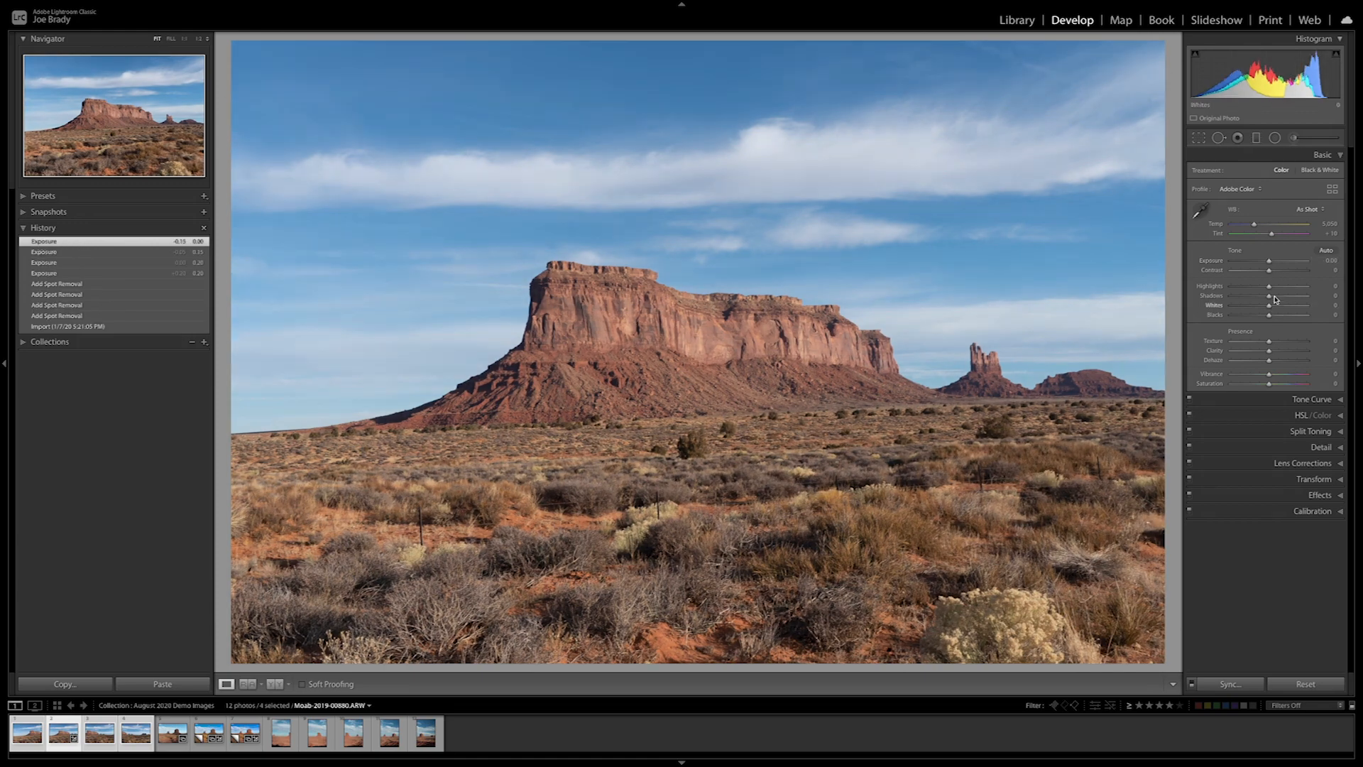
drag(1271, 265, 1272, 264)
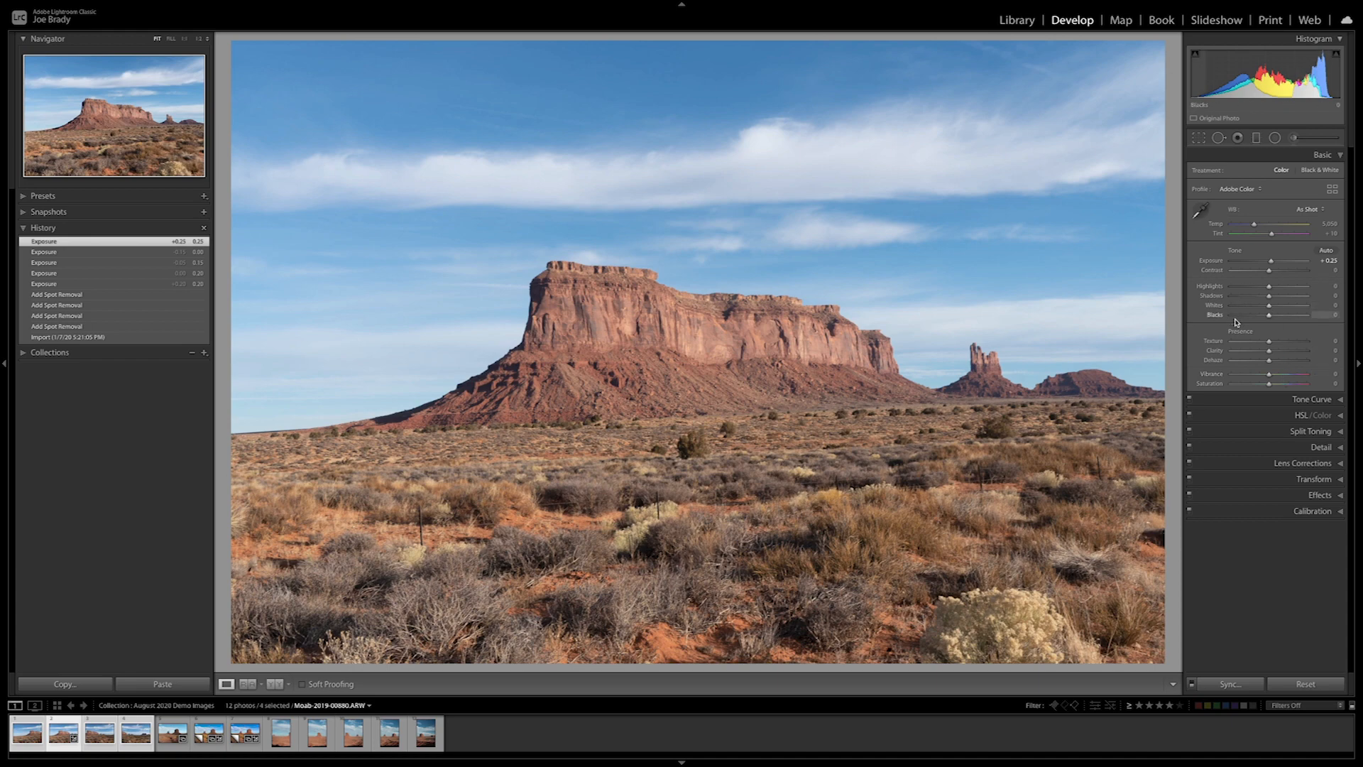
drag(1269, 271, 1277, 272)
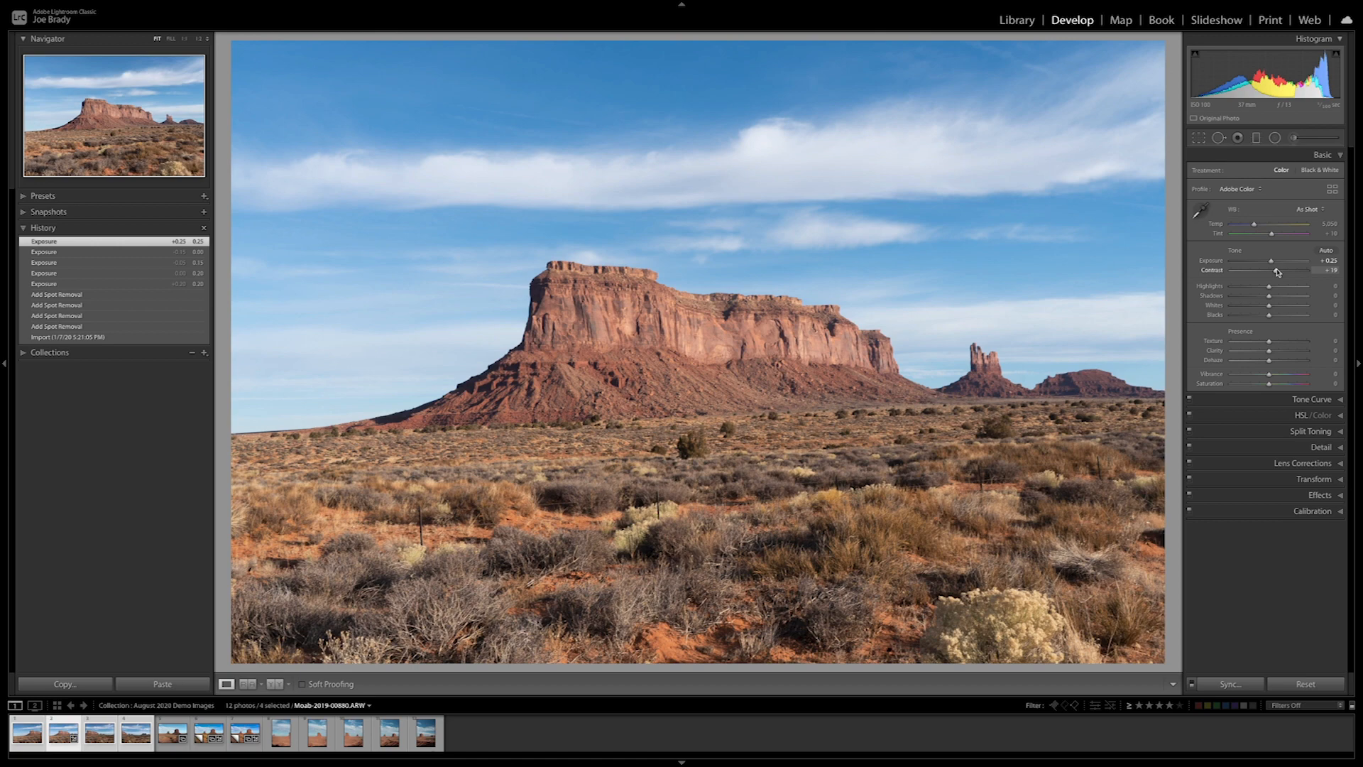
drag(1278, 271, 1278, 272)
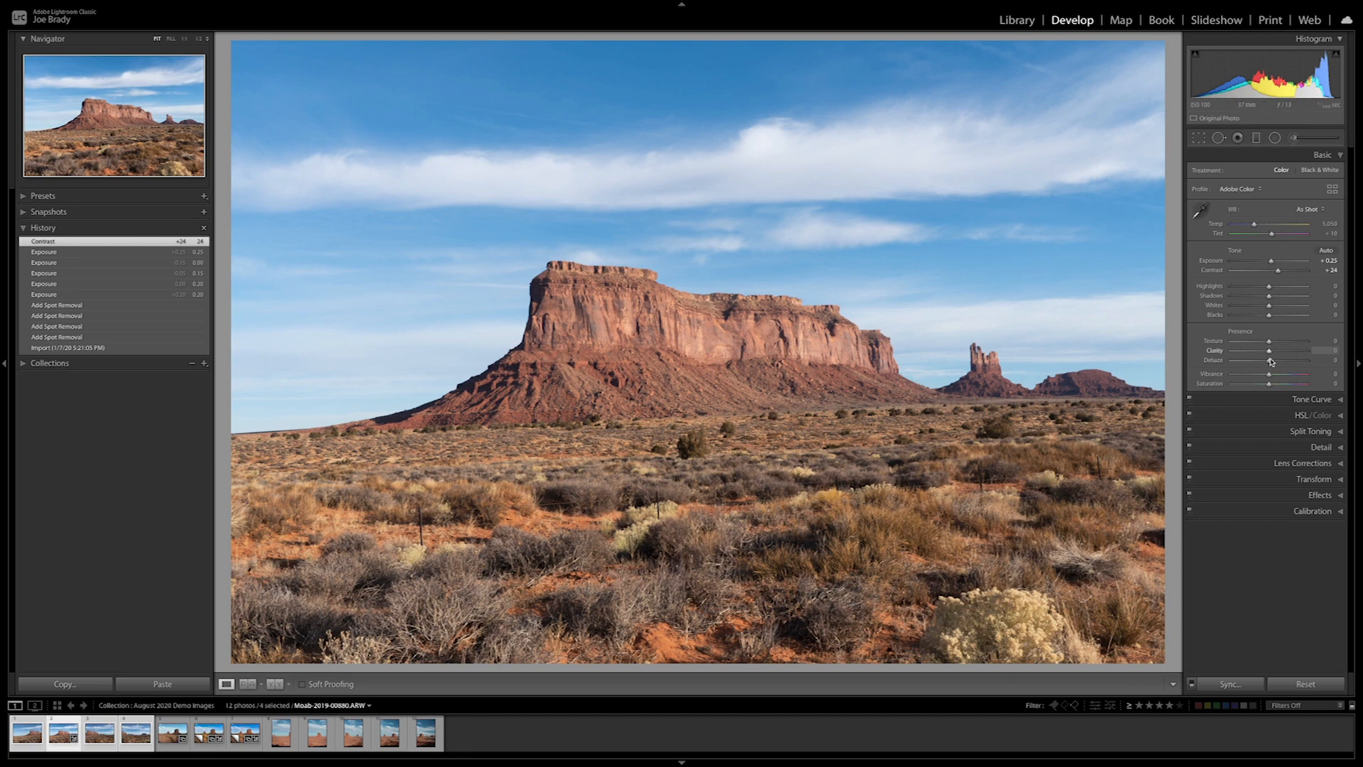
Set the photo's Vibrance to +9 and Saturation to +14
drag(1268, 375, 1275, 385)
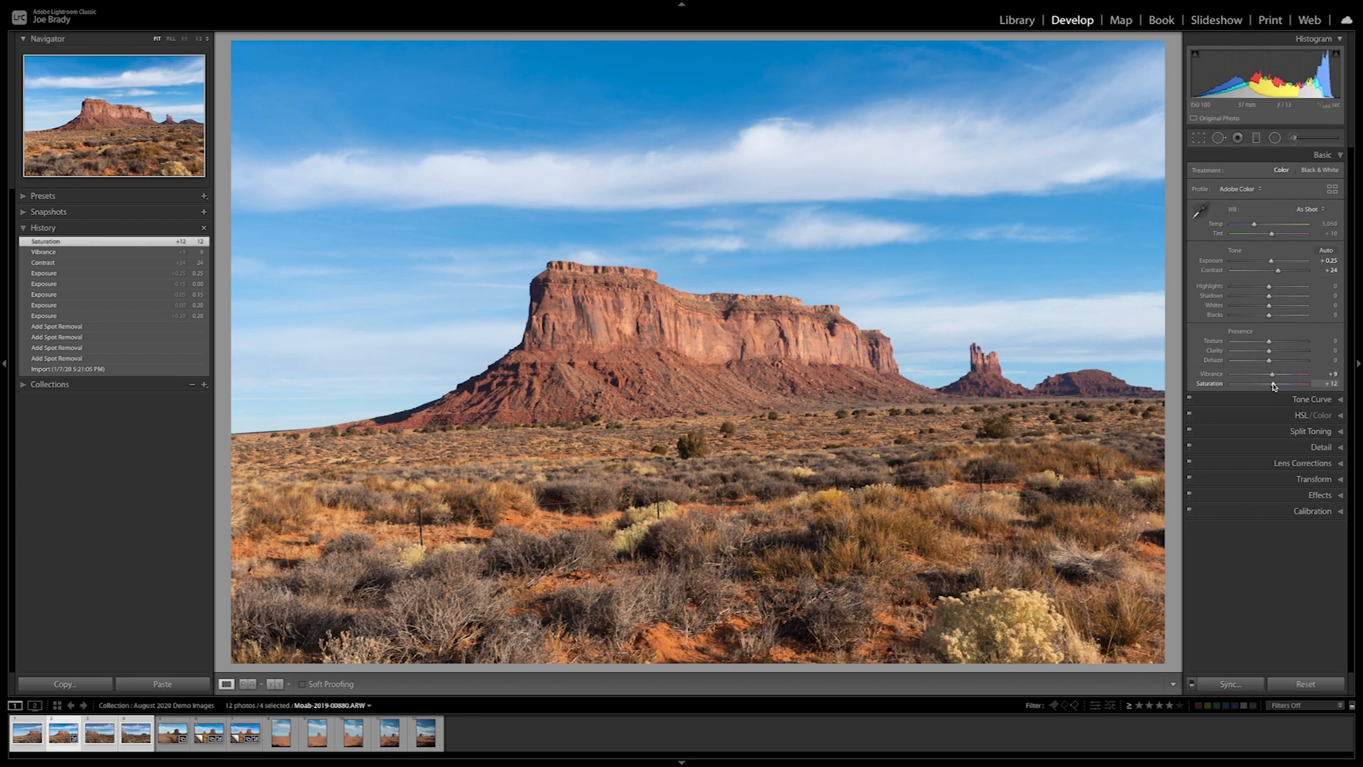
drag(1274, 384, 1276, 384)
drag(1275, 386, 1274, 386)
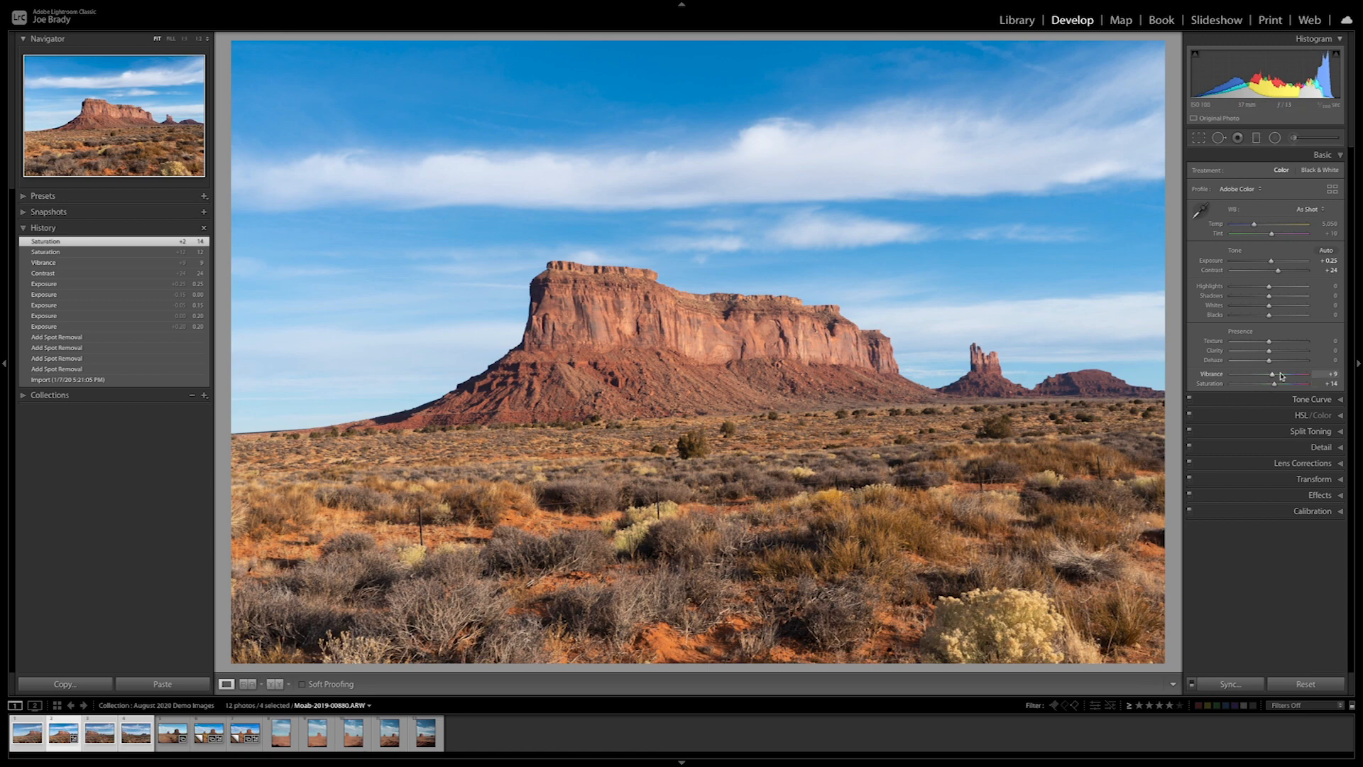
With HSL targeted adjustment on the sky, set the Blue hue to +12 and the Blue luminance to -13
click(1301, 417)
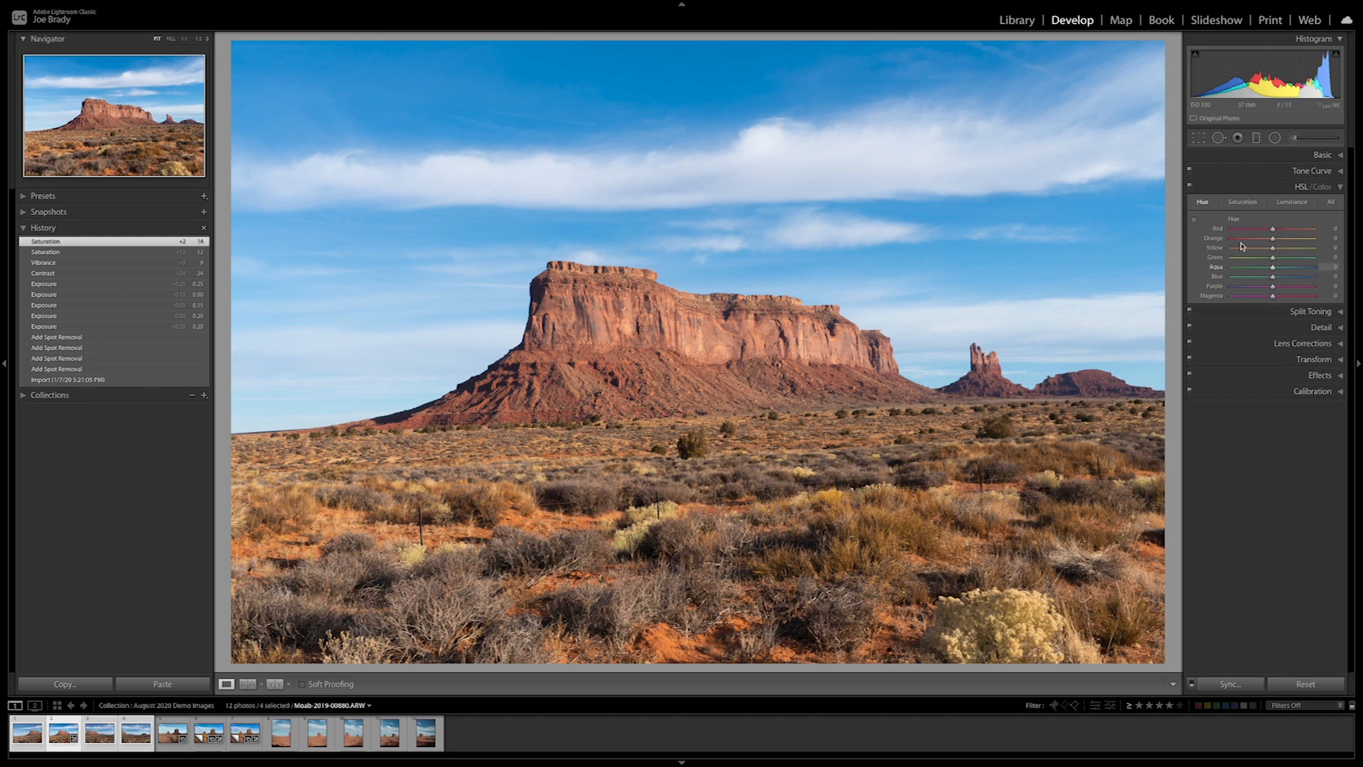
click(1195, 222)
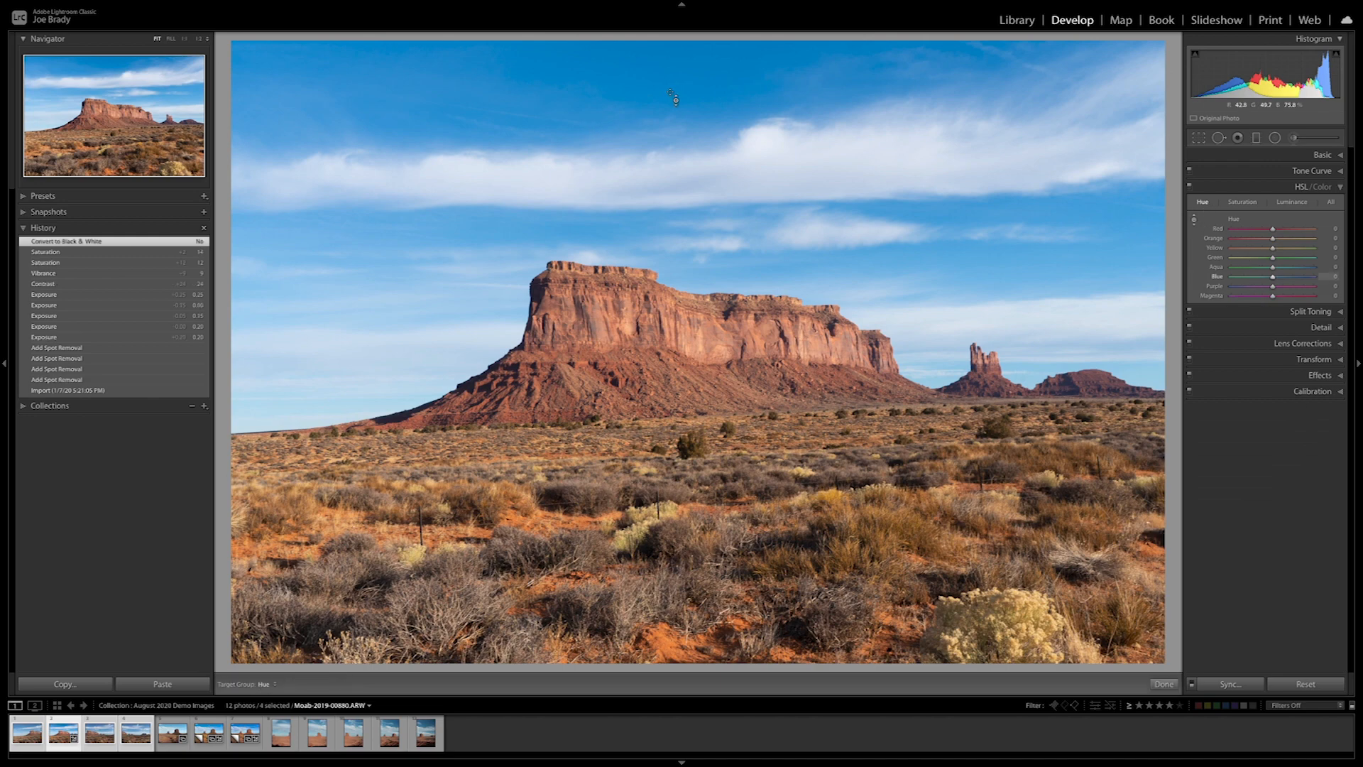
drag(672, 94, 672, 85)
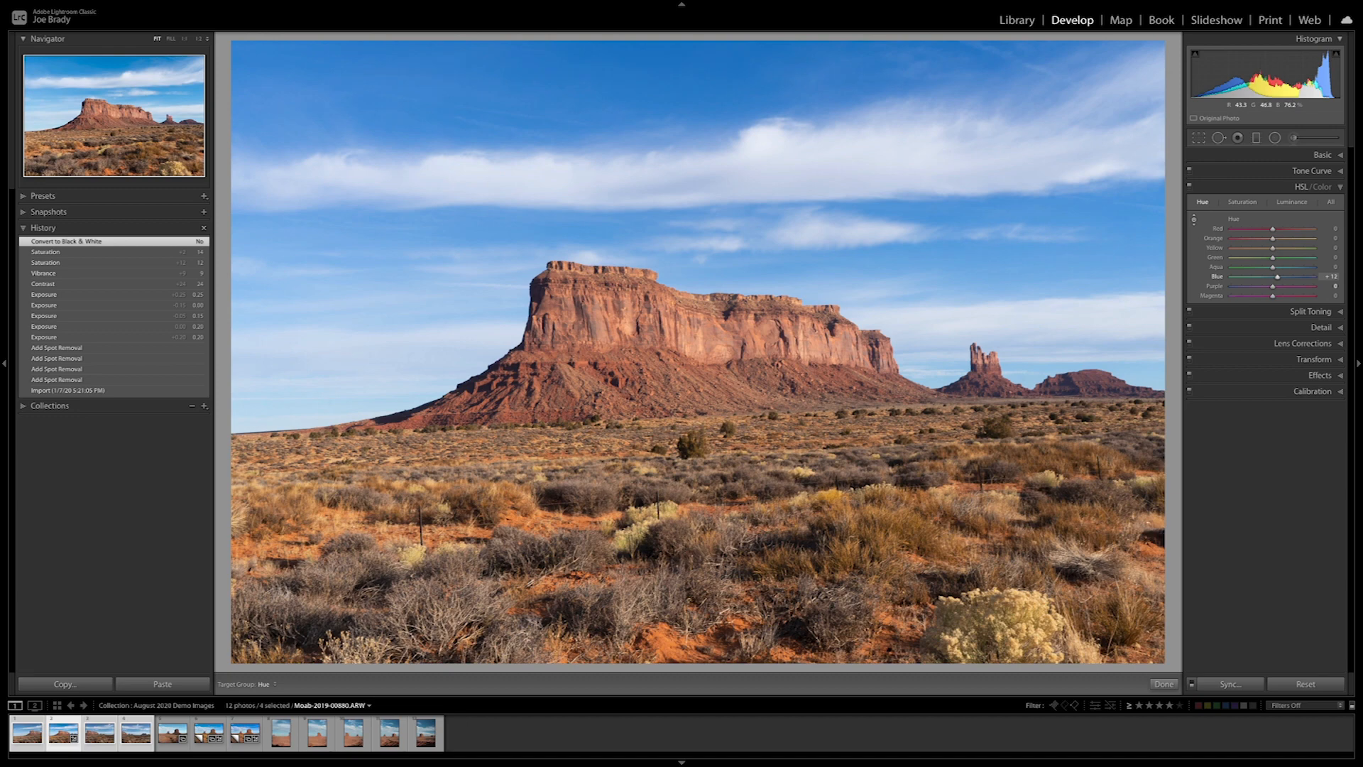
drag(672, 85, 672, 95)
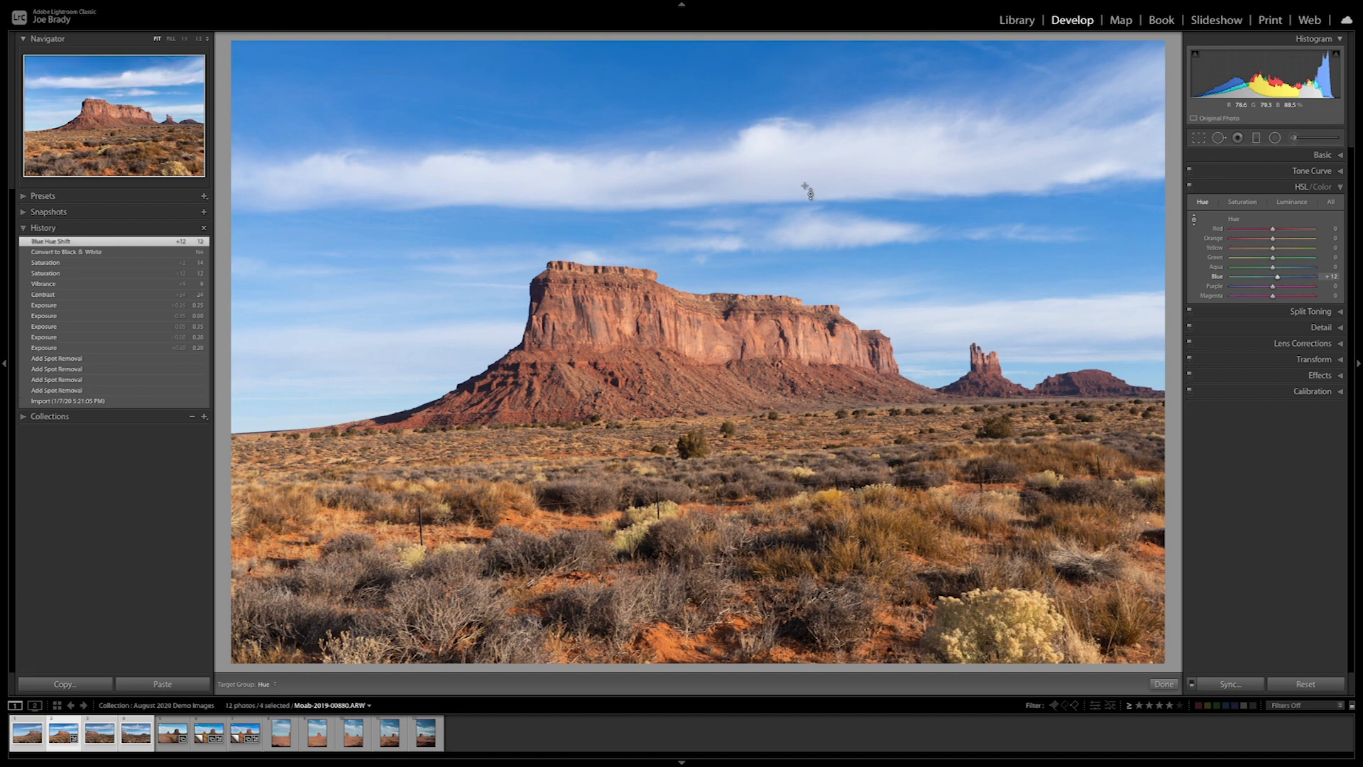
click(1289, 203)
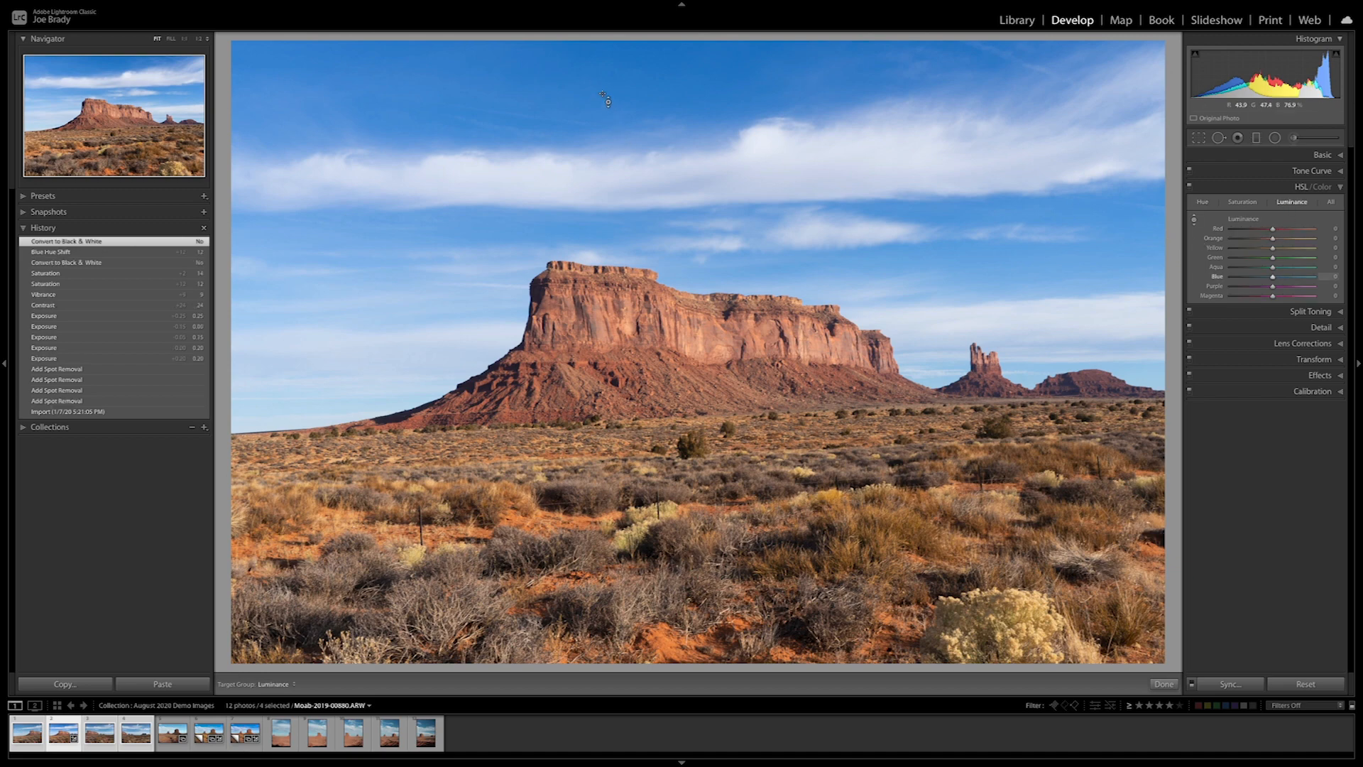
drag(672, 99, 673, 110)
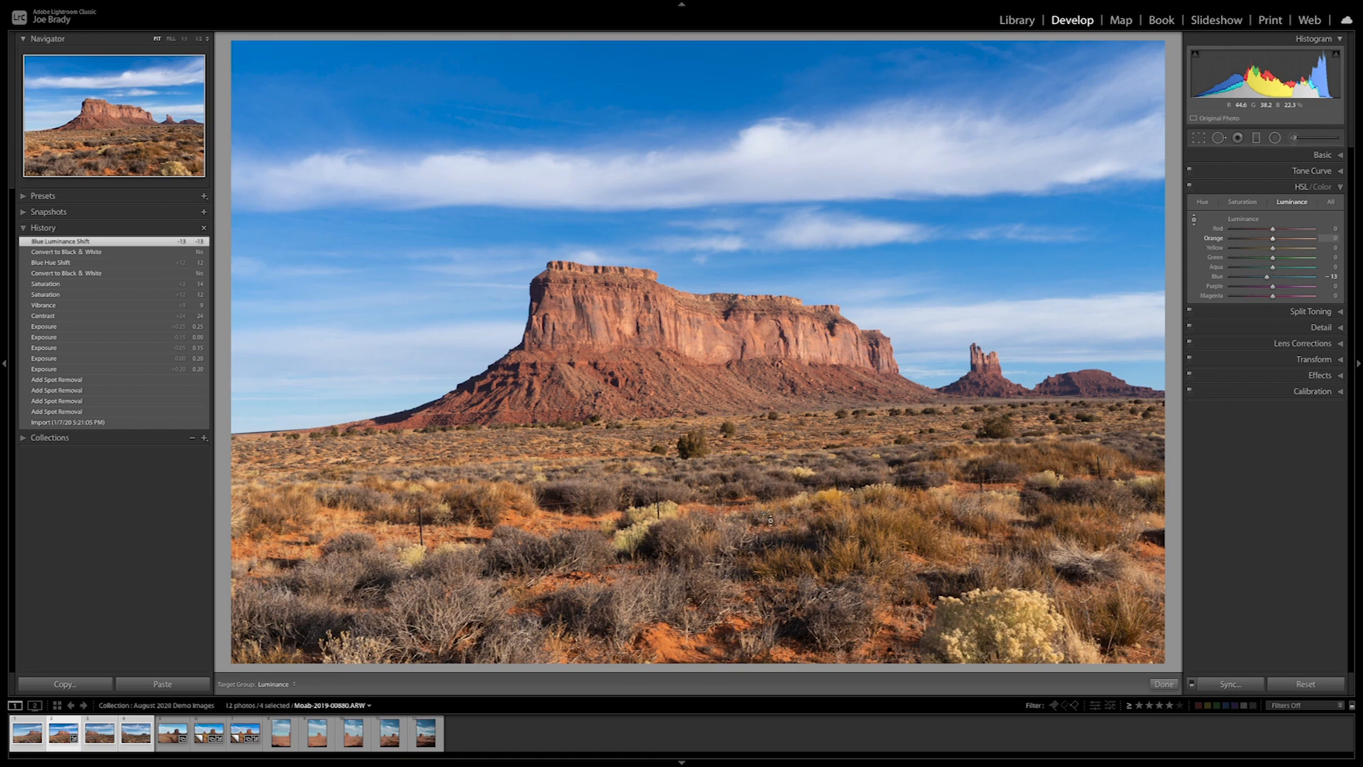
Synchronize all settings, including Spot Removal, from Moab-2019-00880.ARW to the other selected photos
click(58, 731)
click(1226, 684)
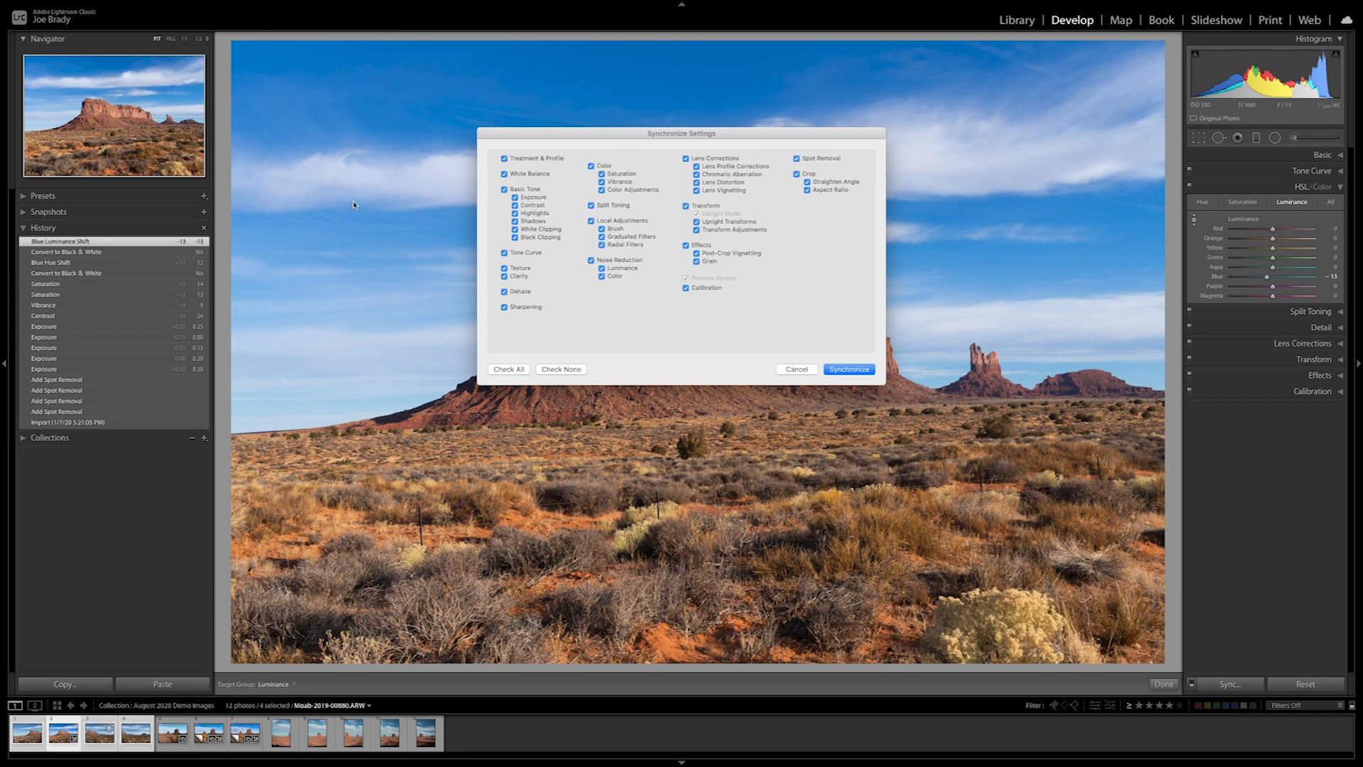
click(852, 369)
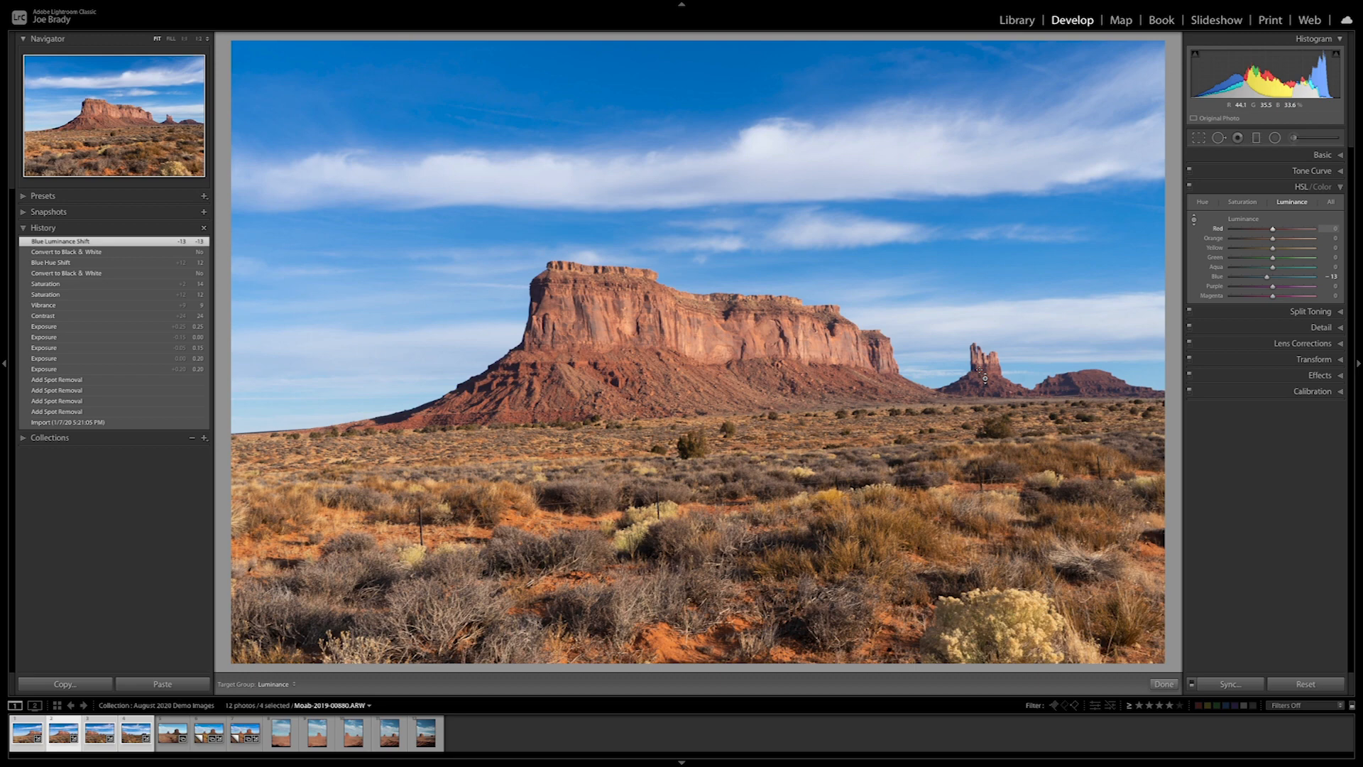
Review the four synchronized photos for matching color, tone and spot removal
key(Left)
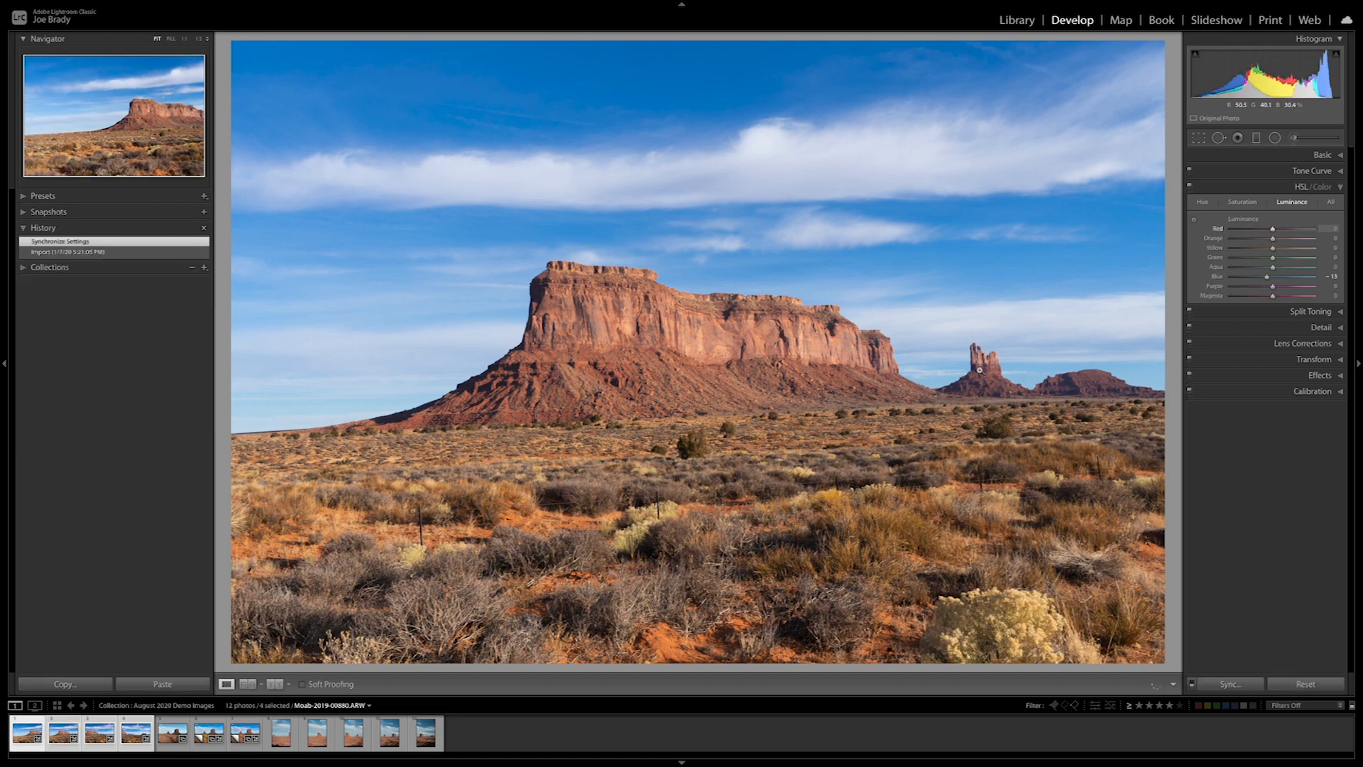
key(Right)
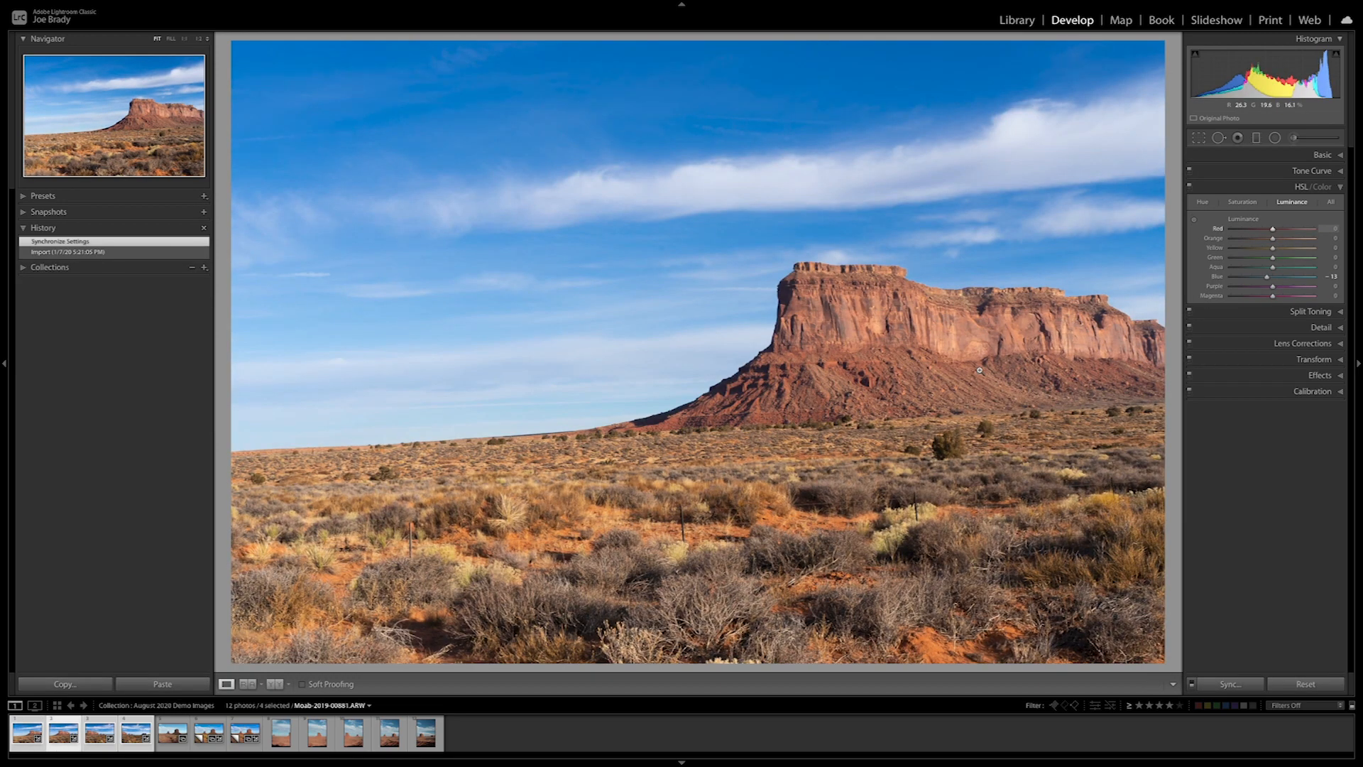
key(Right)
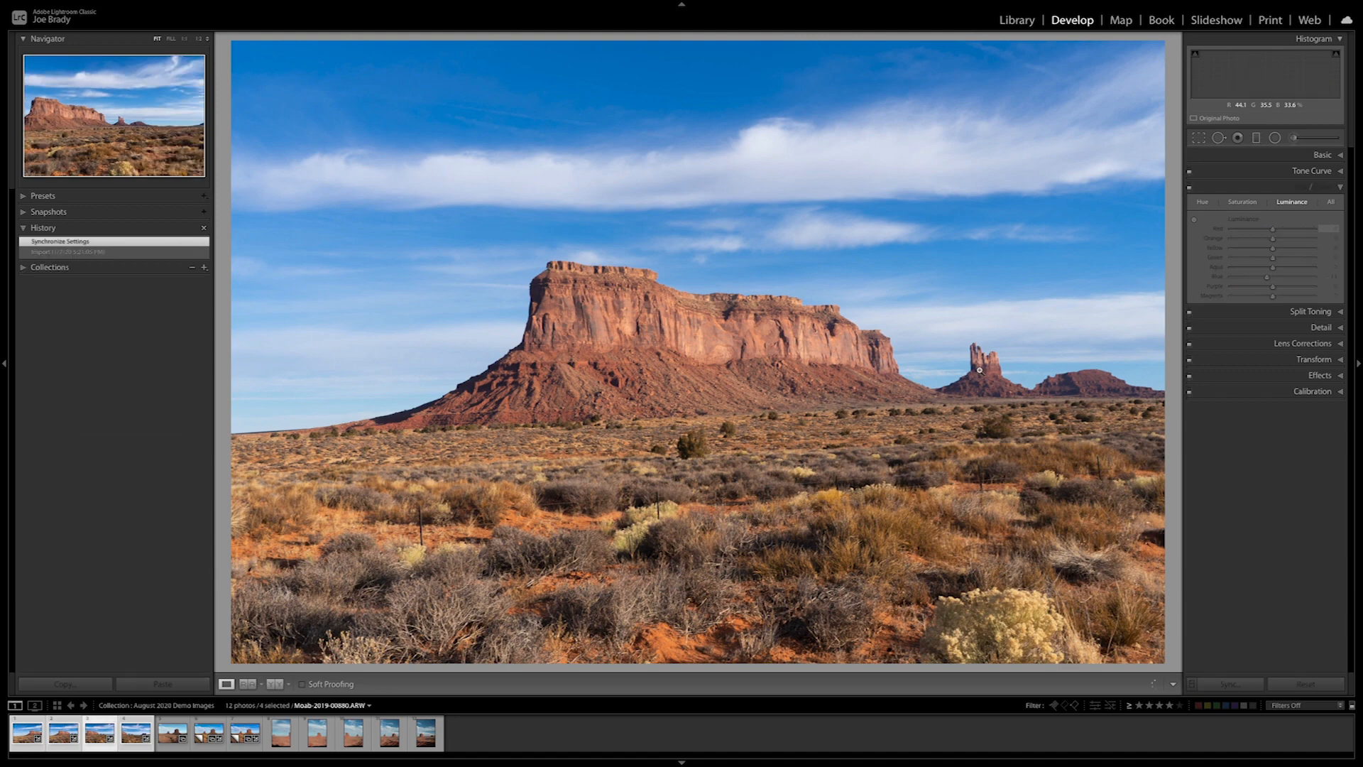
key(Right)
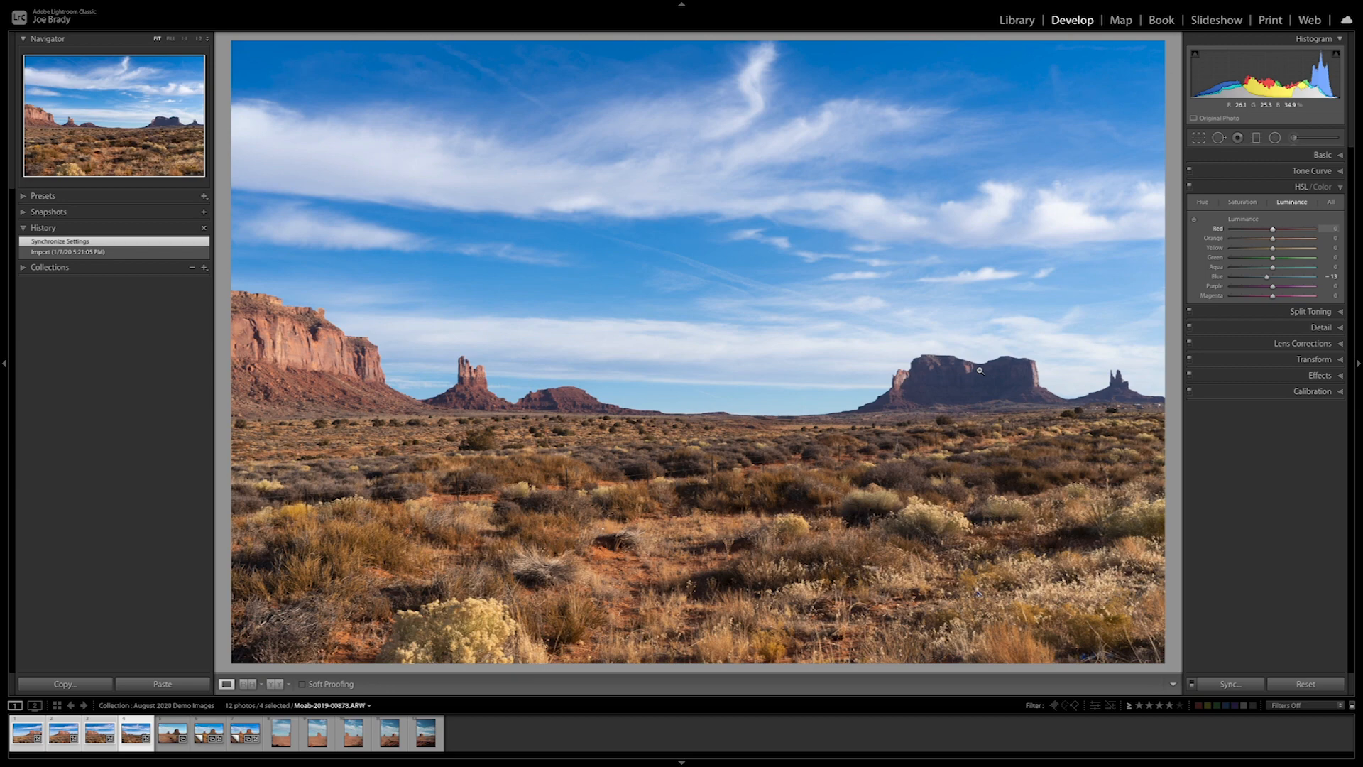
key(Left)
key(Left)
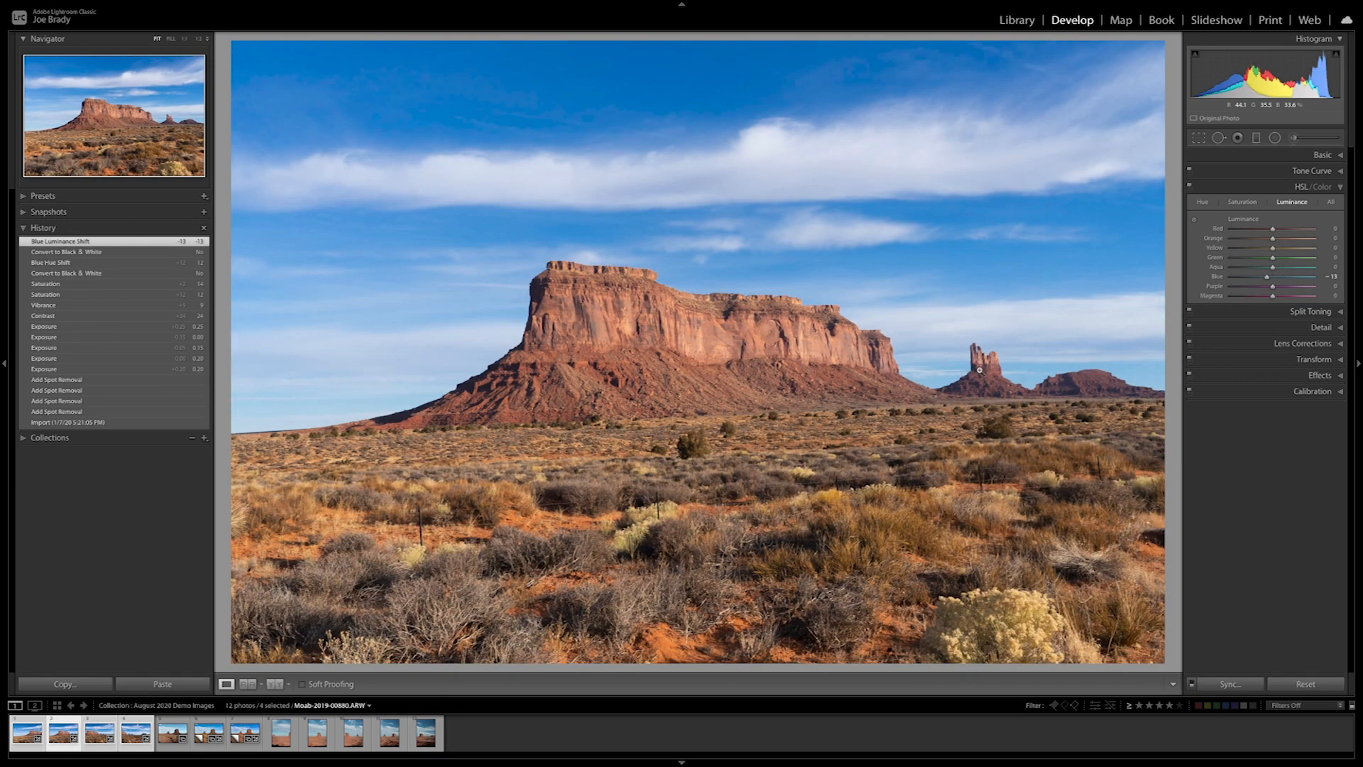
key(Left)
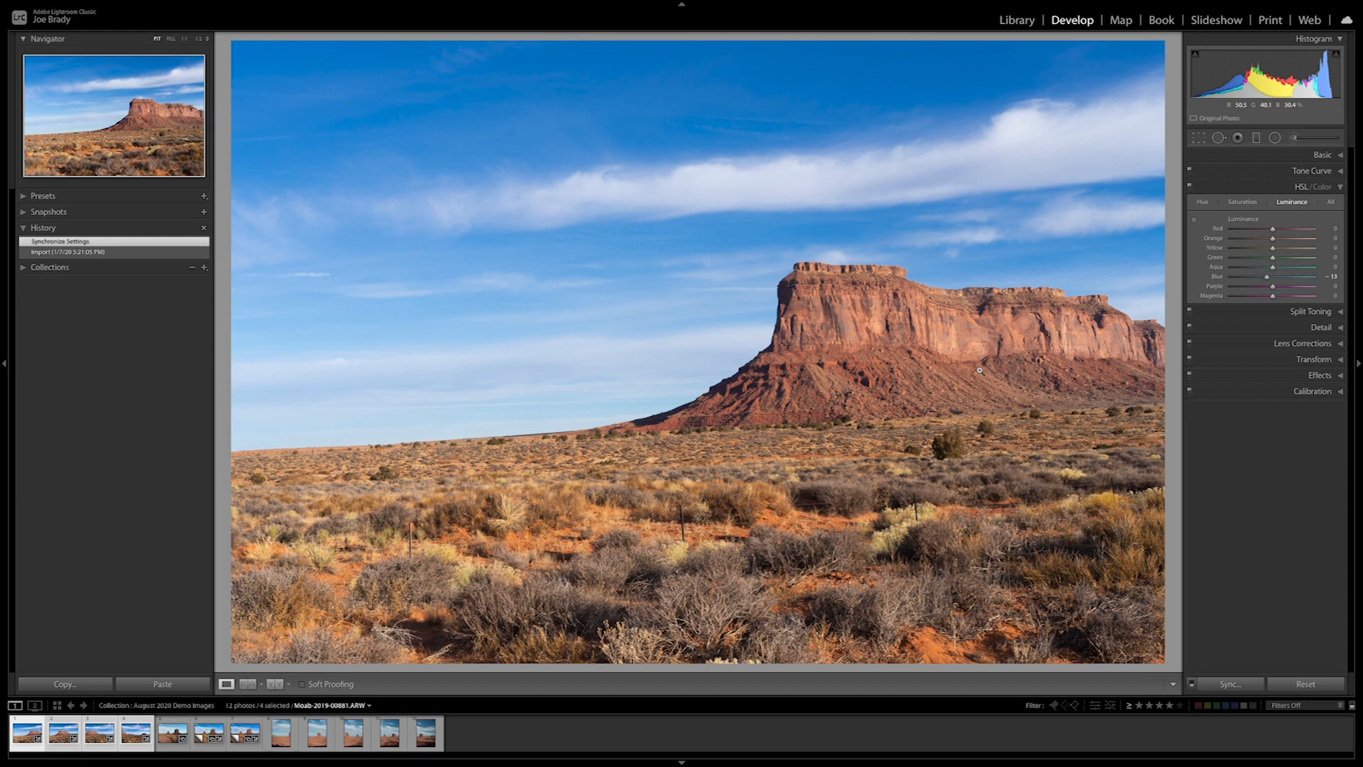
Compare the neighboring synchronized butte shots once more for consistent sky color and overall tone
key(Right)
key(Right)
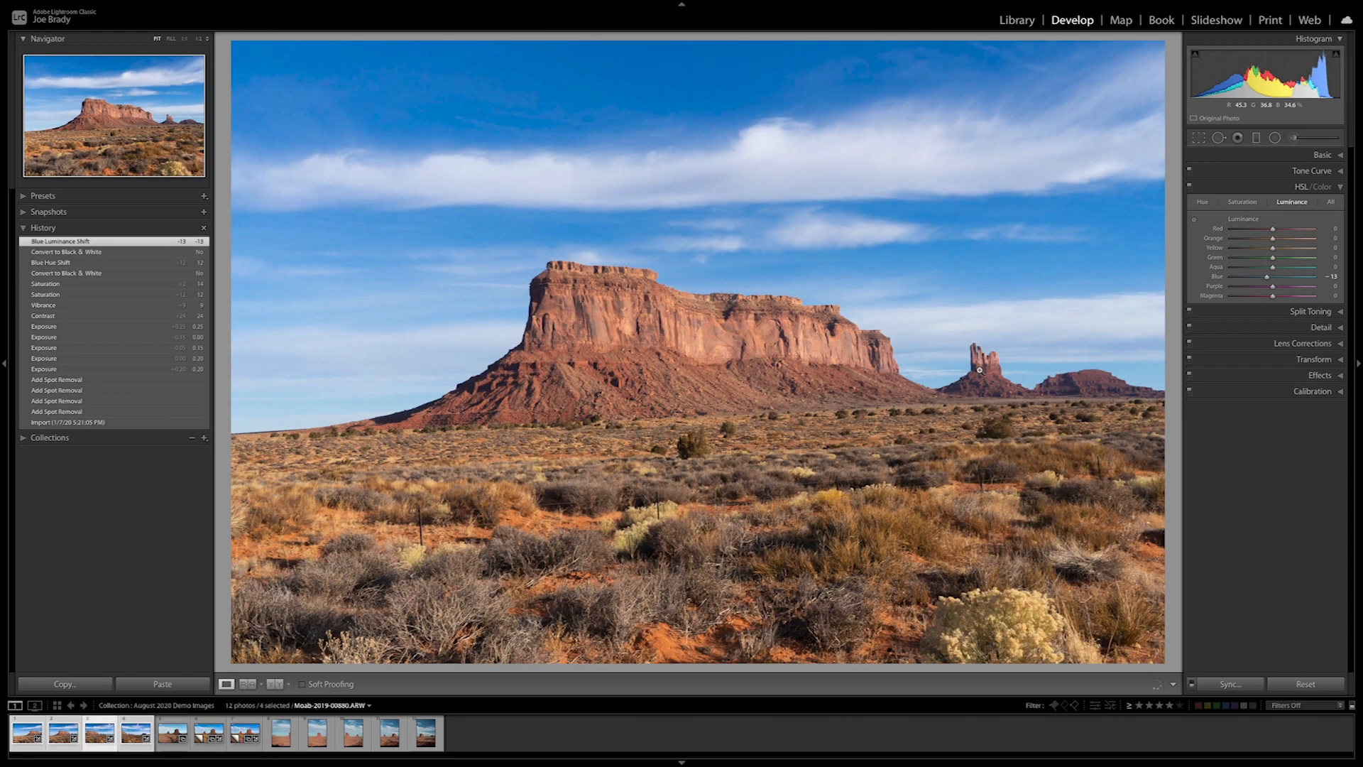
key(Left)
key(Left)
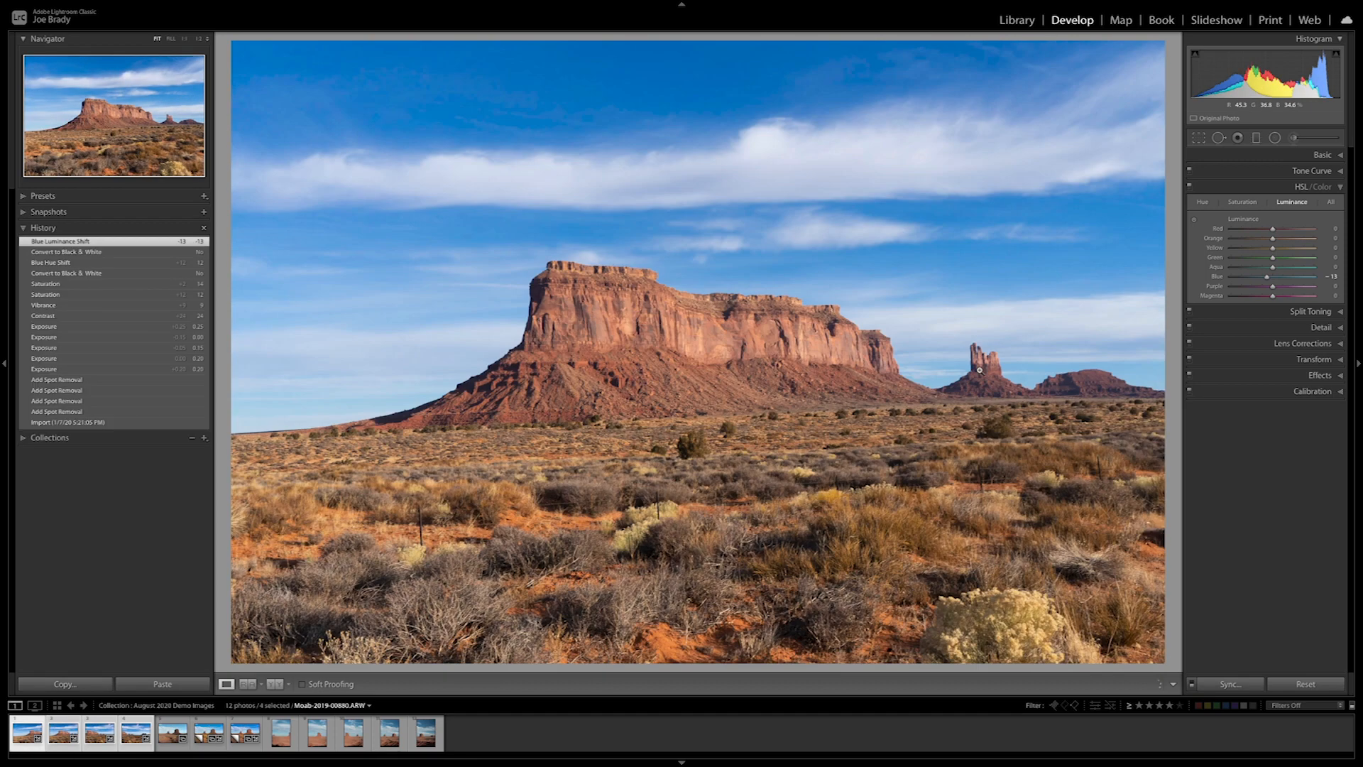
key(Right)
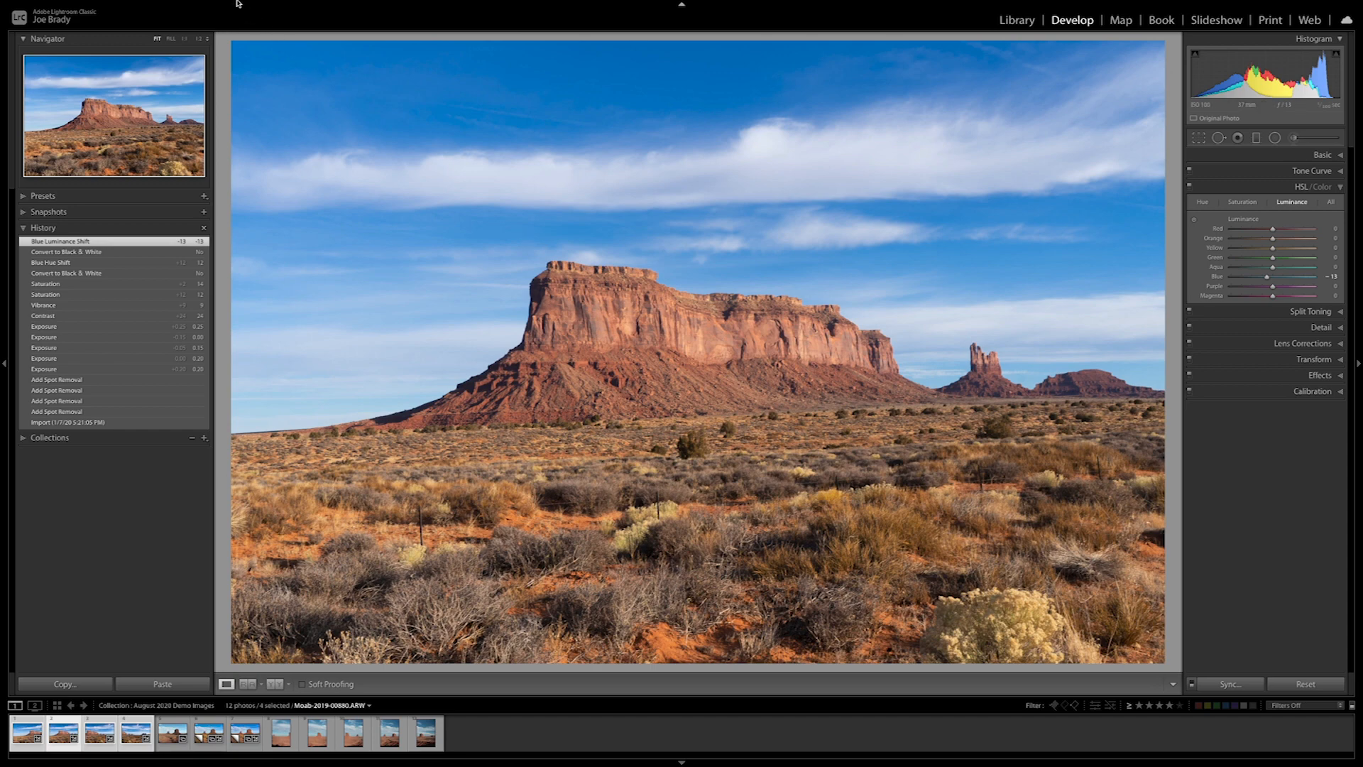
Merge the four selected photos into a panorama with Cylindrical projection and Boundary Warp at 100
click(199, 6)
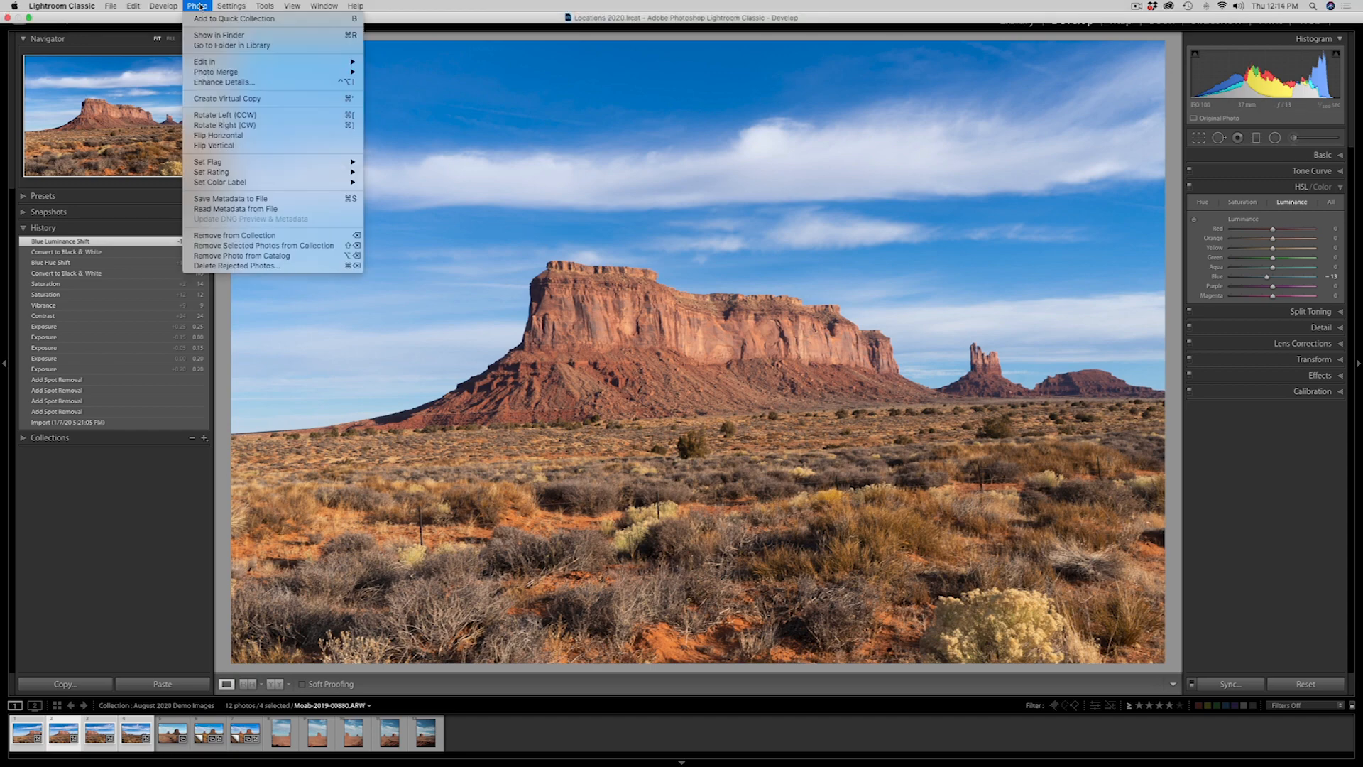
mouse_move(216, 71)
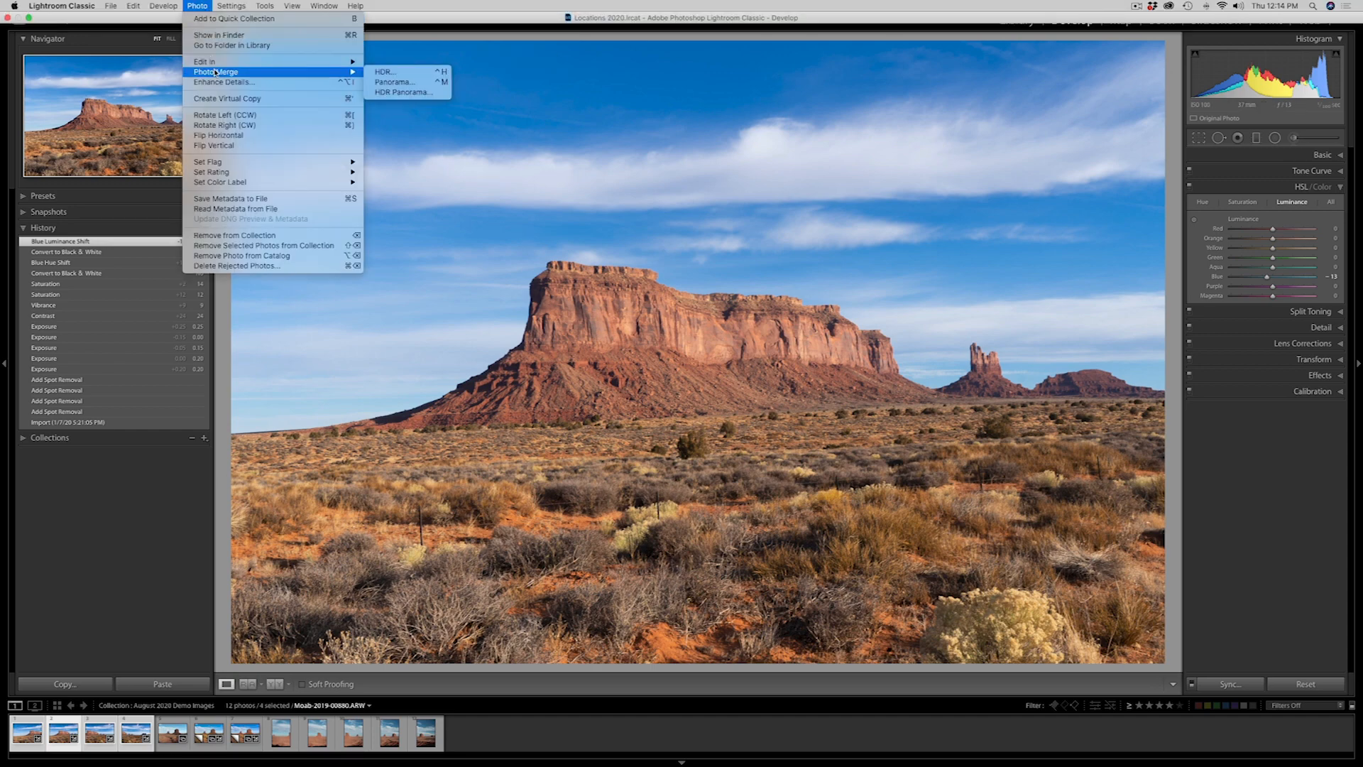
click(424, 84)
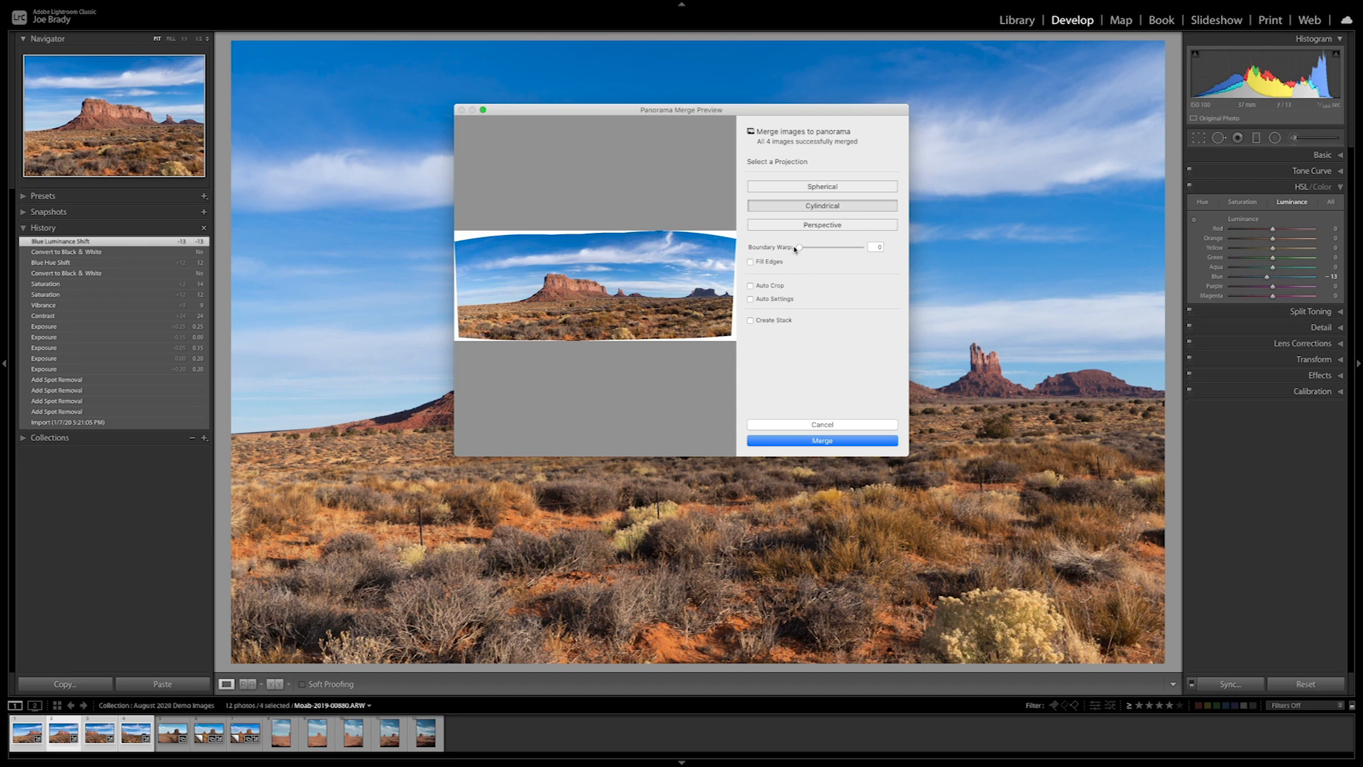
drag(800, 248, 882, 252)
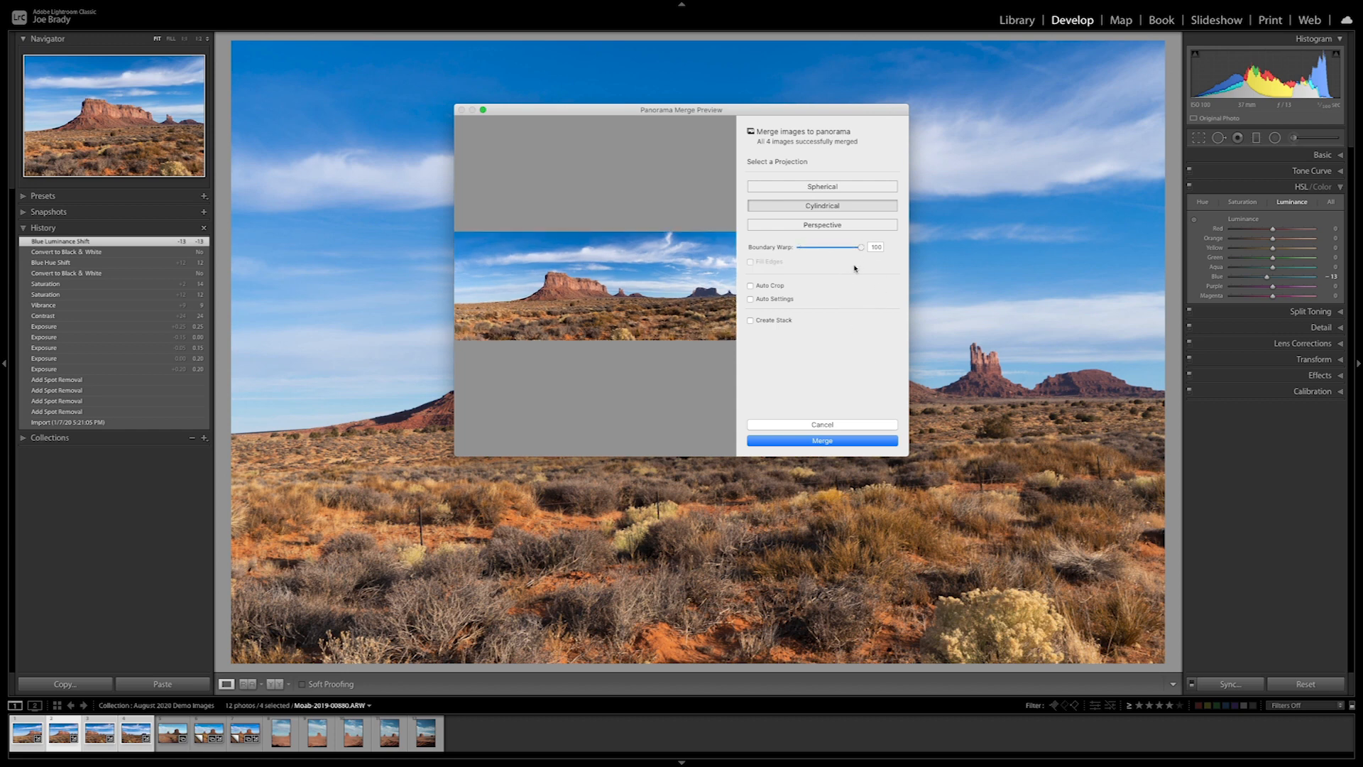
drag(862, 248, 796, 248)
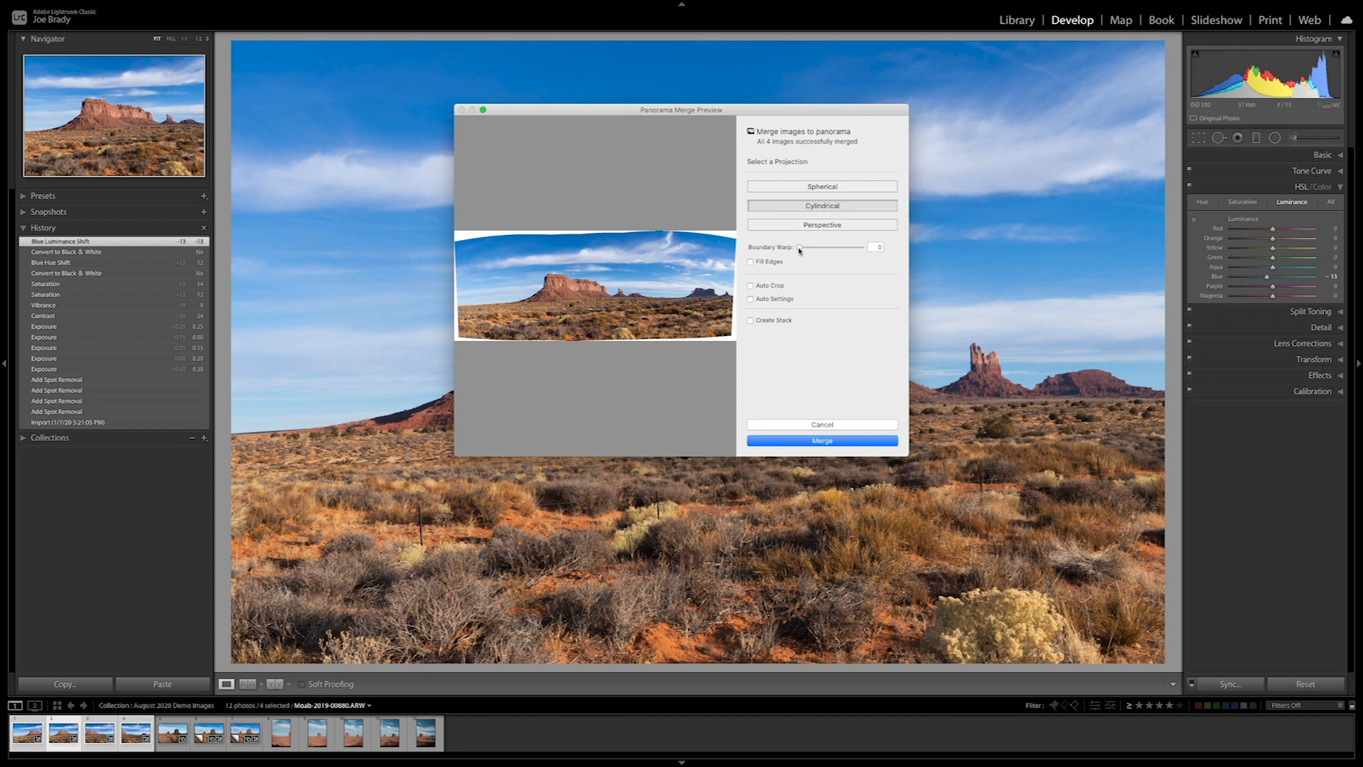
drag(799, 247, 870, 251)
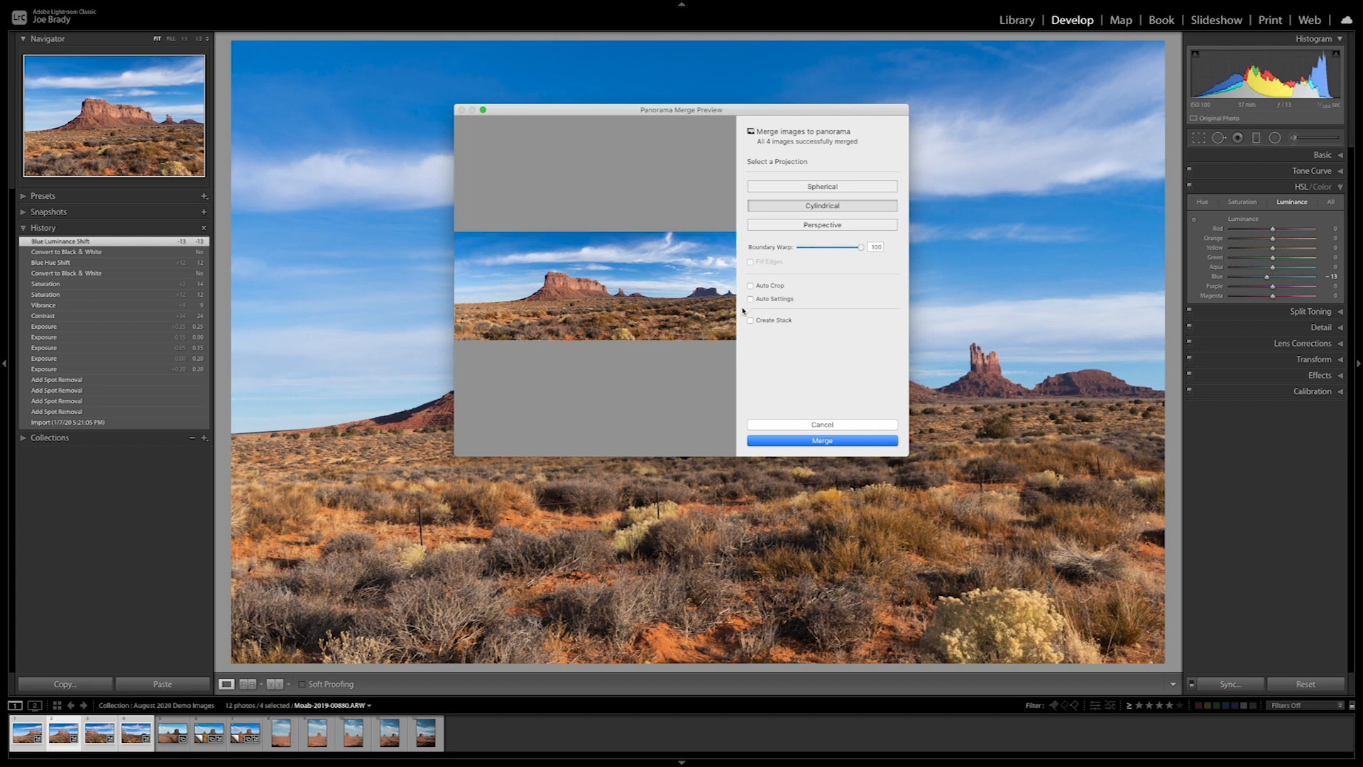
click(822, 441)
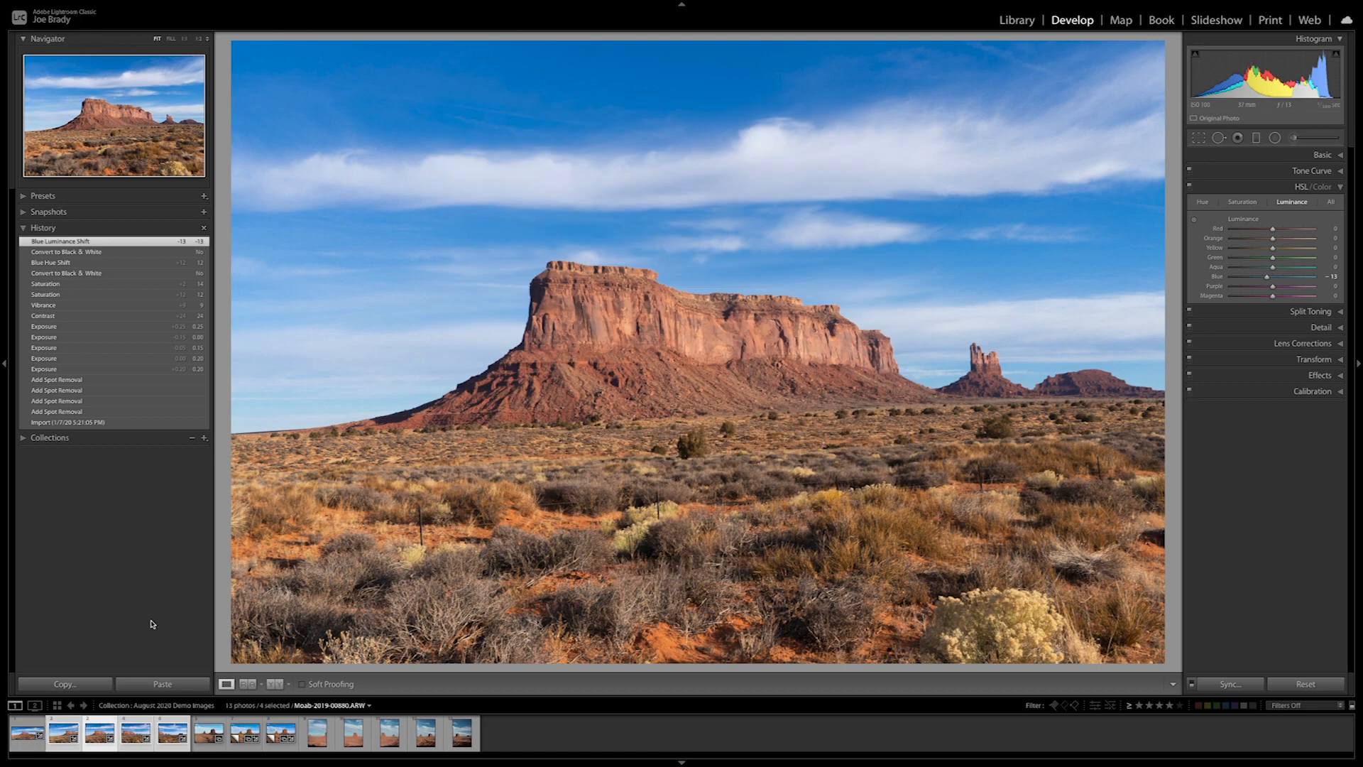
Select the merged panorama Moab-2019-00880-Pano.dng and crop in its right and left edges
click(24, 734)
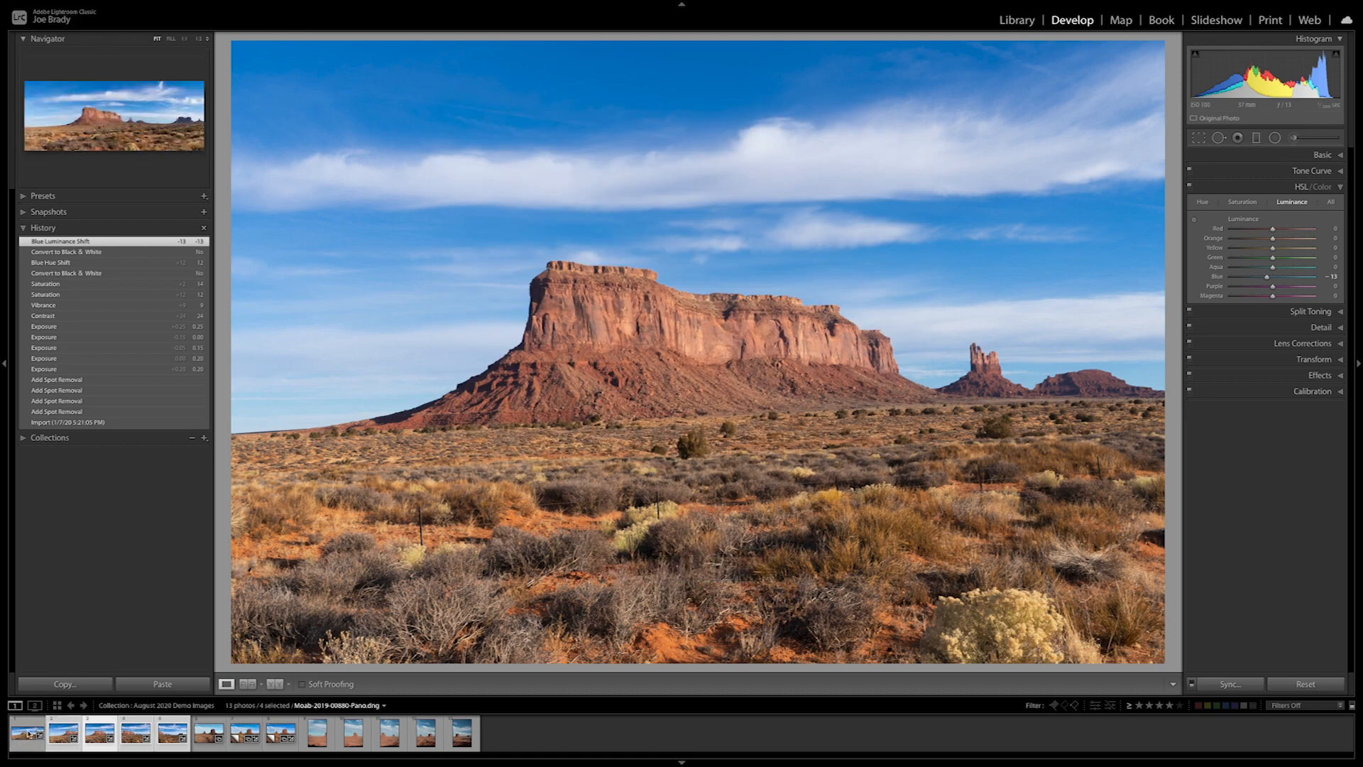
click(25, 735)
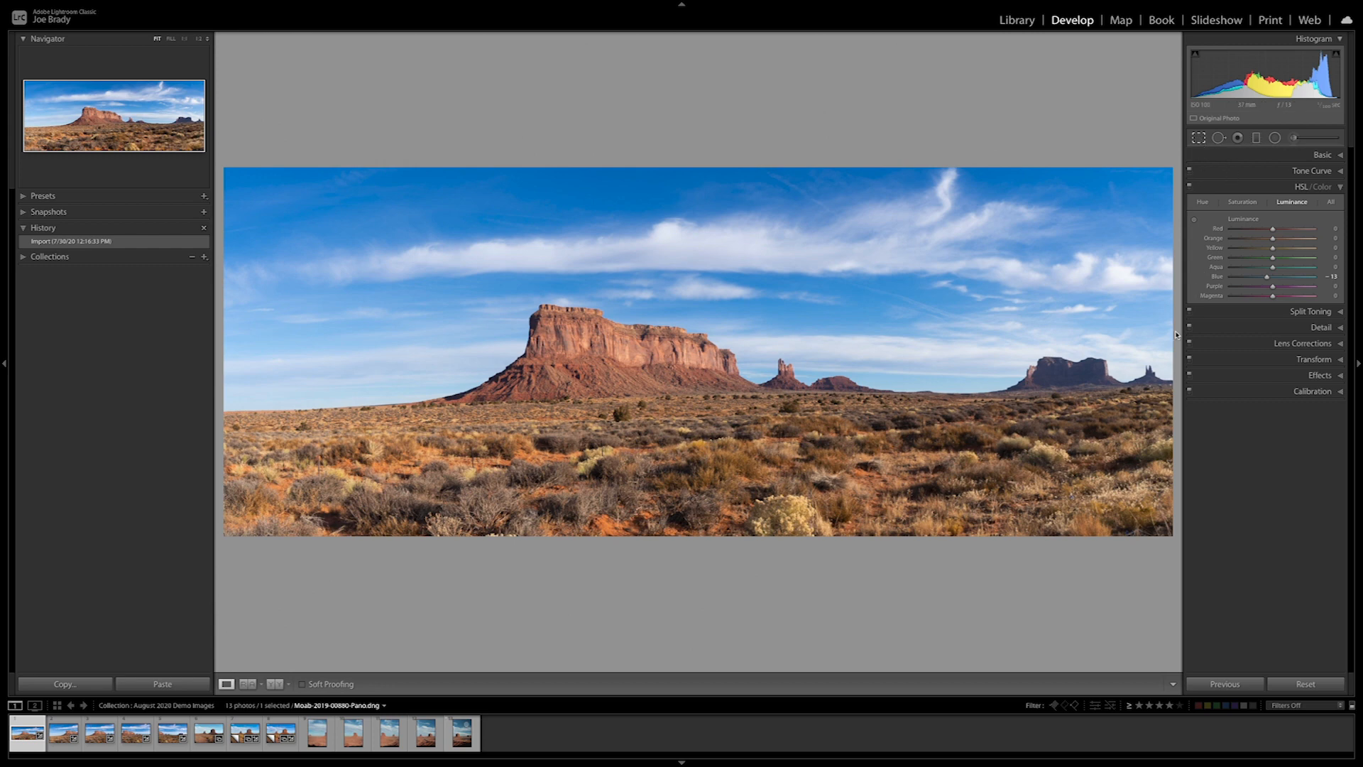
key(r)
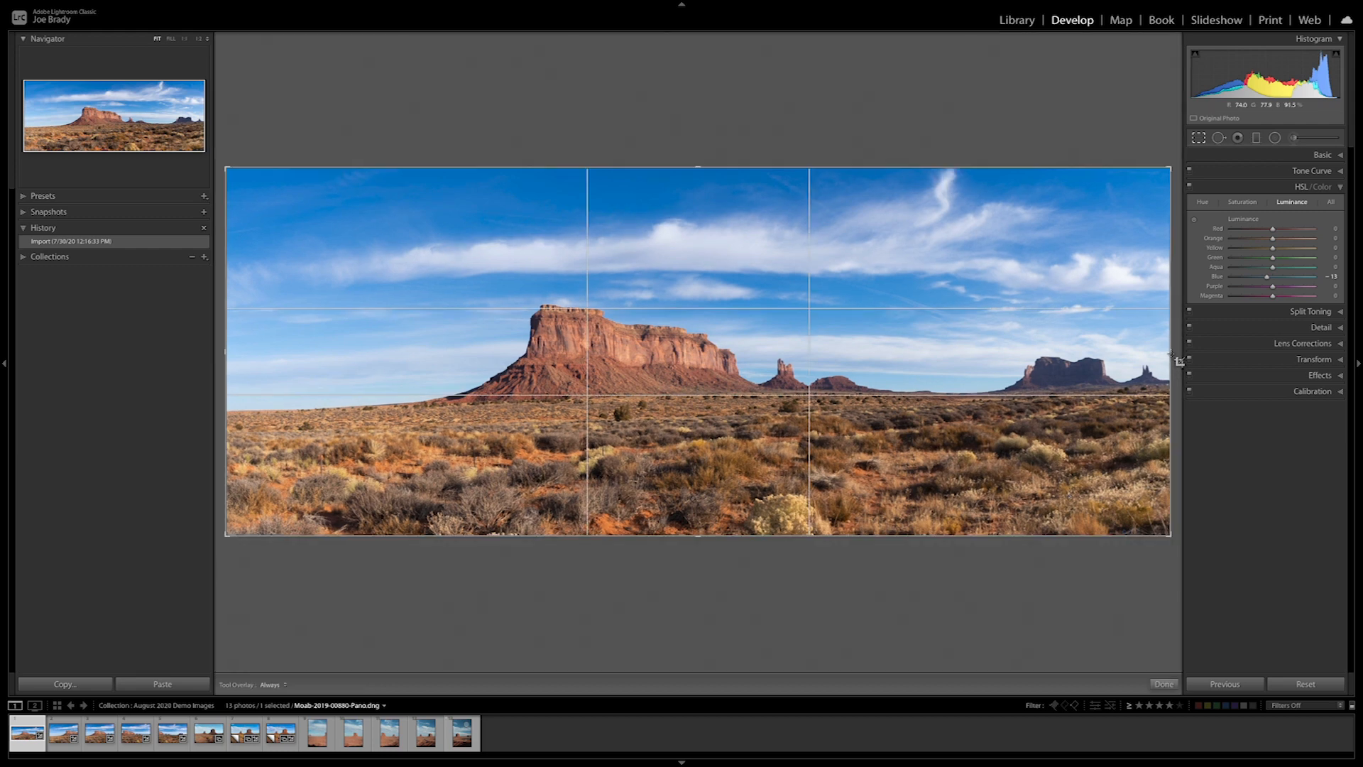
drag(1164, 351, 1145, 353)
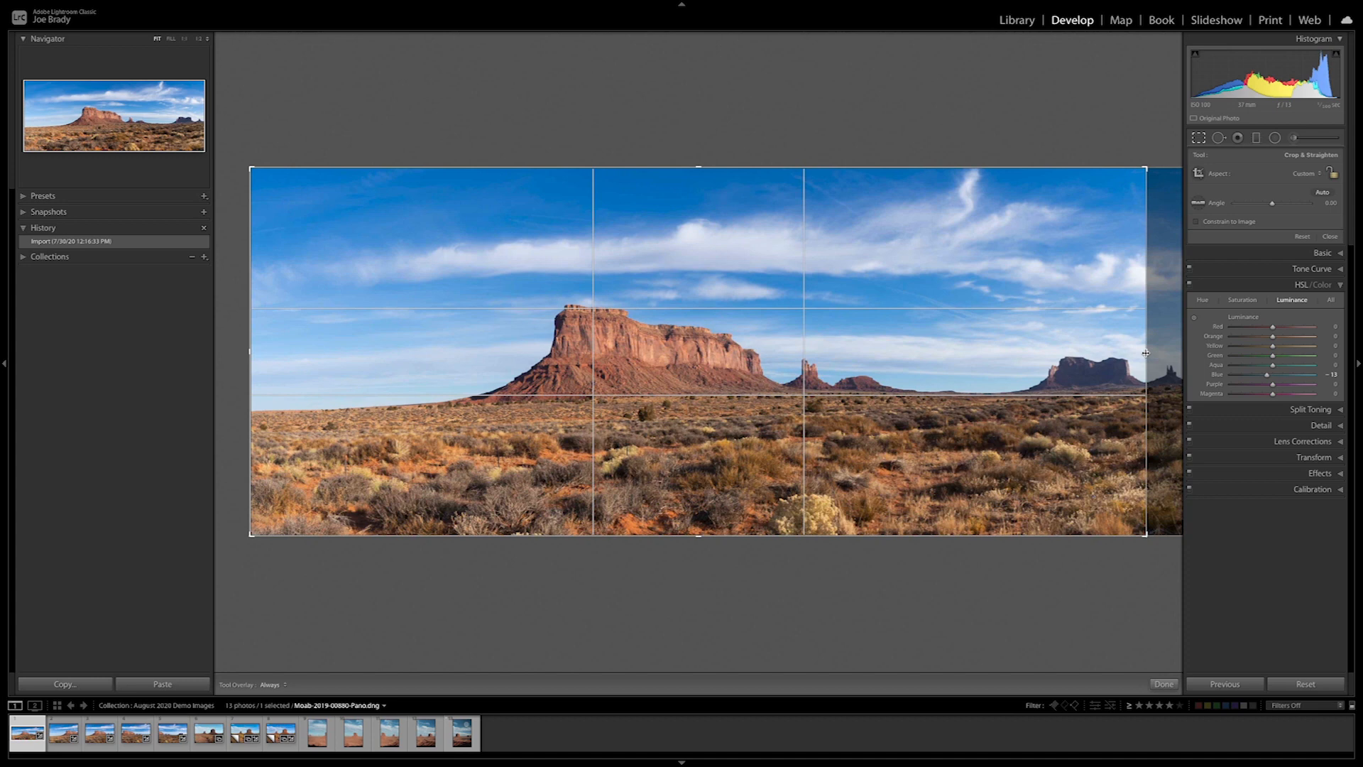
mouse_move(1145, 353)
mouse_down()
mouse_move(1058, 351)
mouse_move(1165, 352)
mouse_move(1145, 350)
mouse_up()
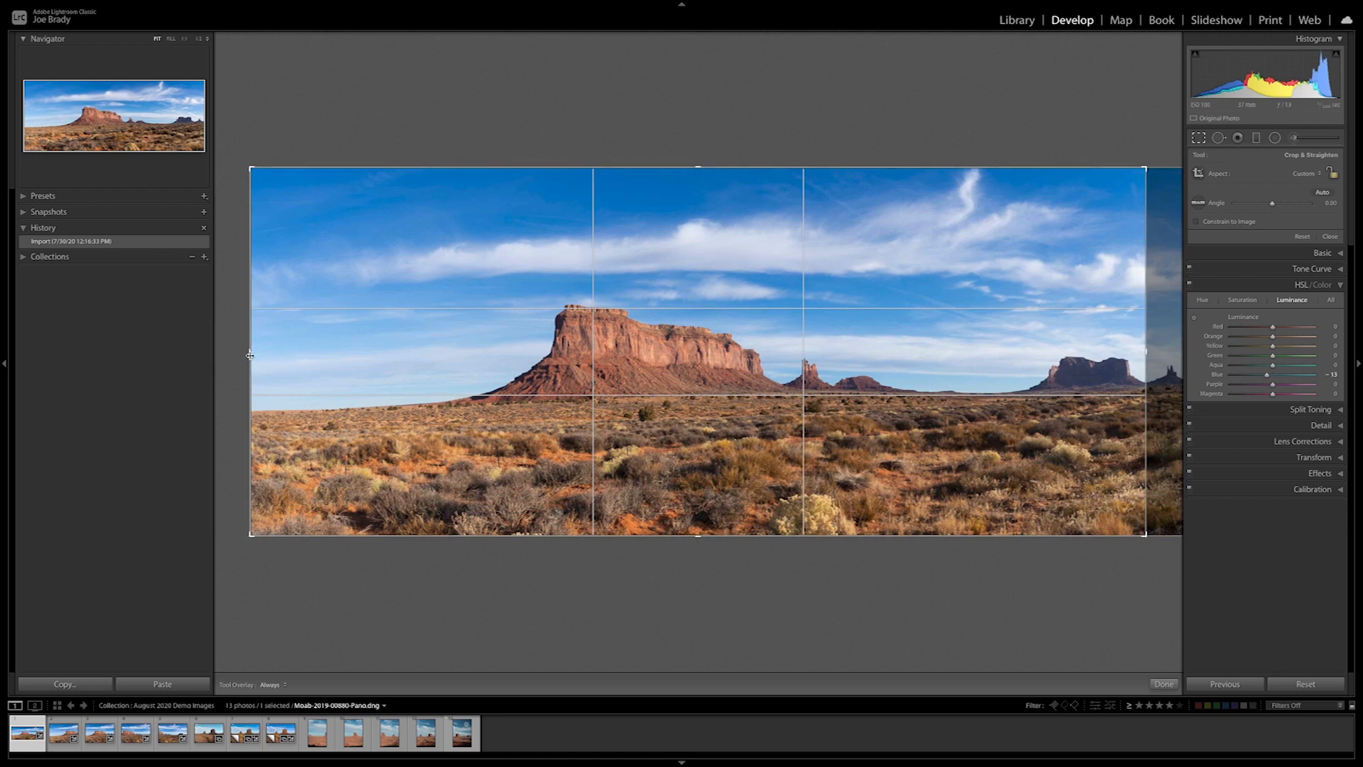
drag(251, 352, 298, 352)
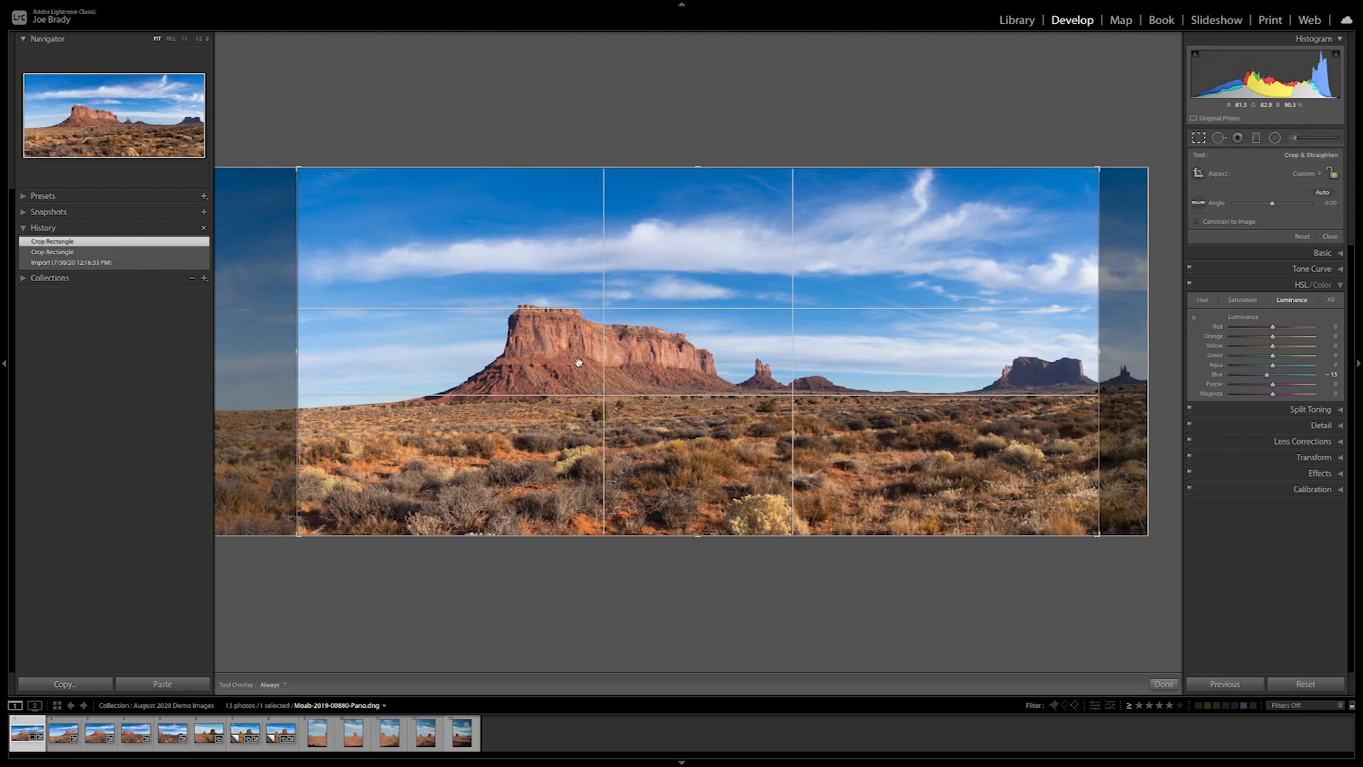
Check the available crop guide overlays without changing the overlay, and apply the panorama's crop
mouse_move(336, 5)
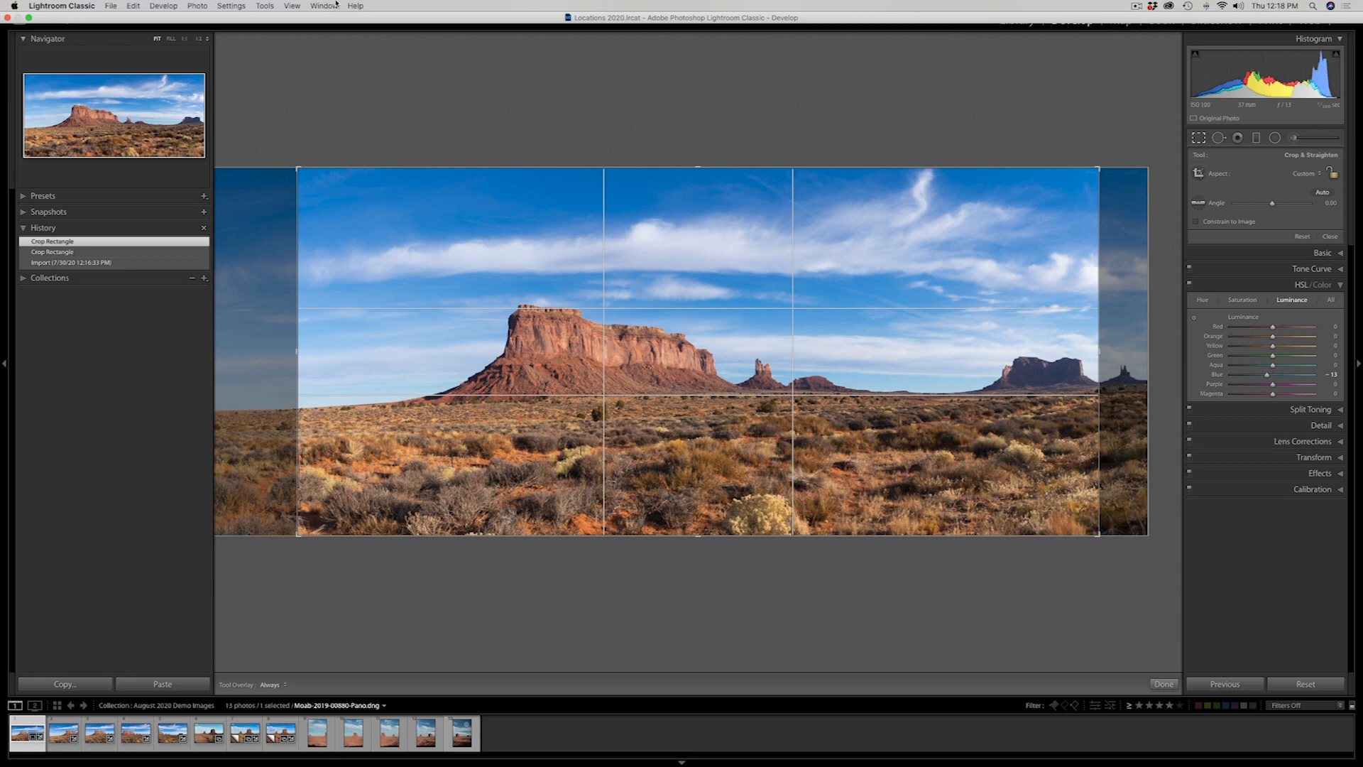
click(272, 6)
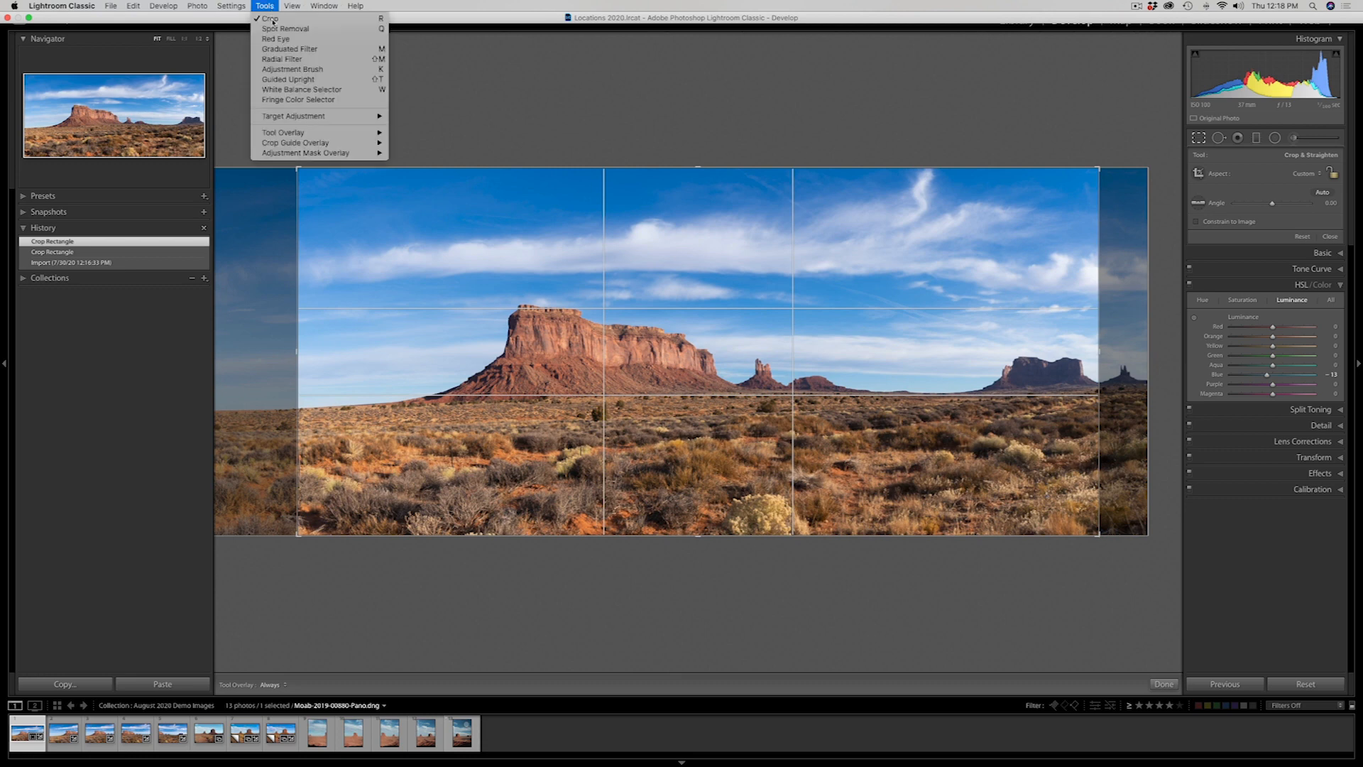
mouse_move(299, 143)
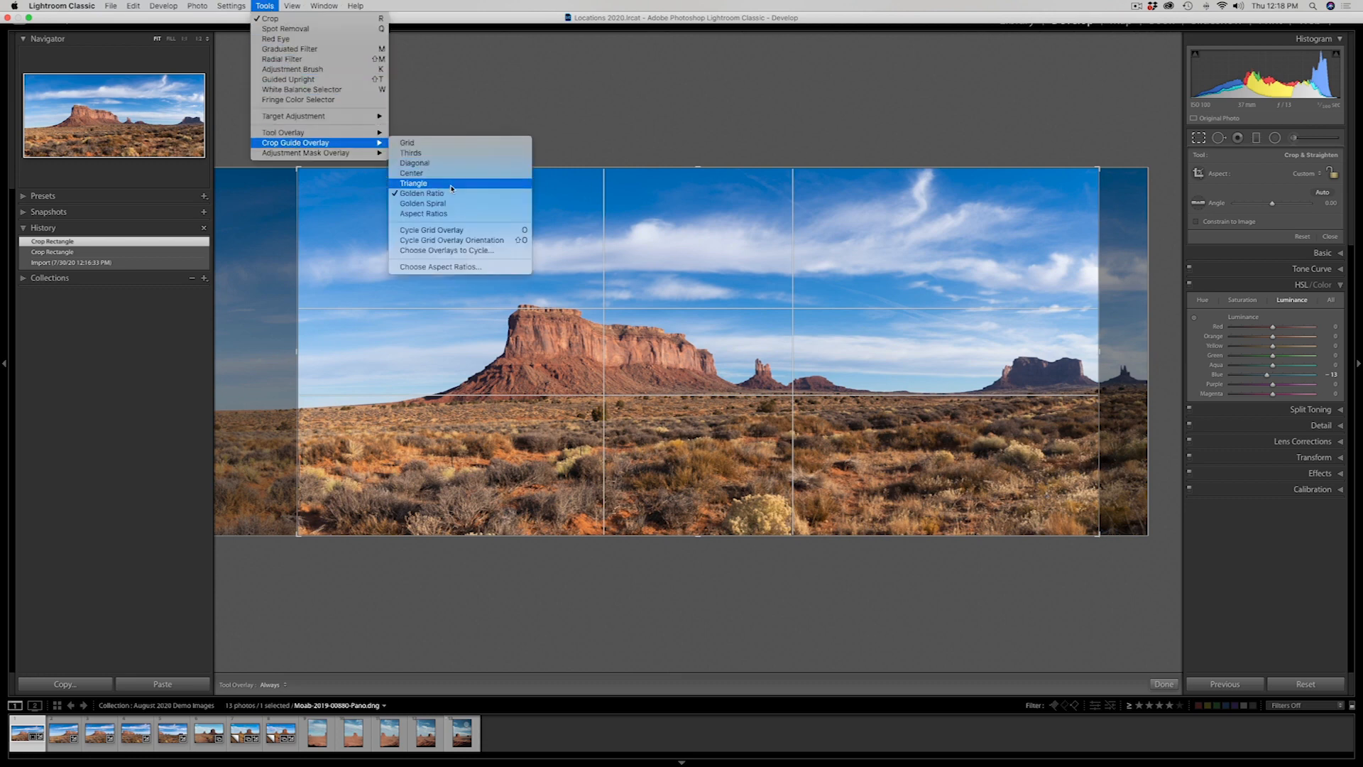
click(542, 131)
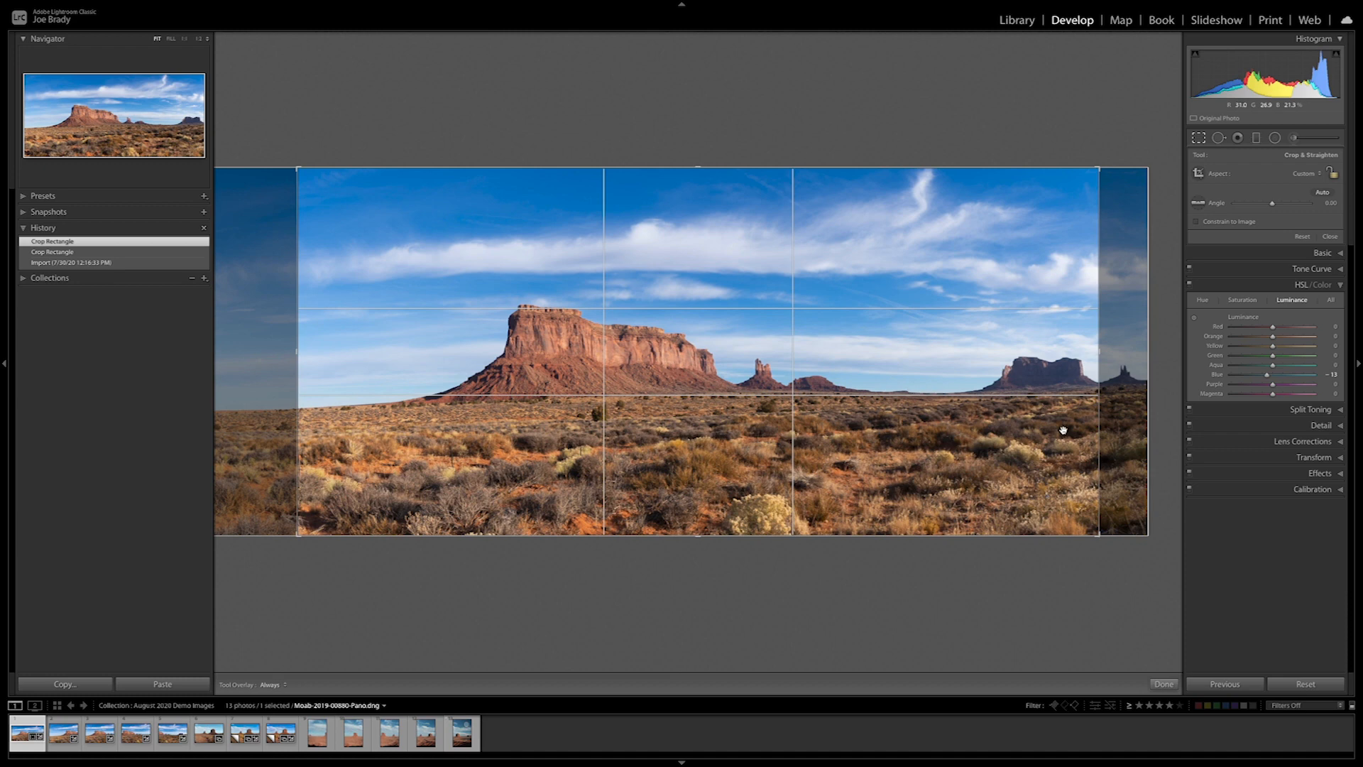
click(1164, 683)
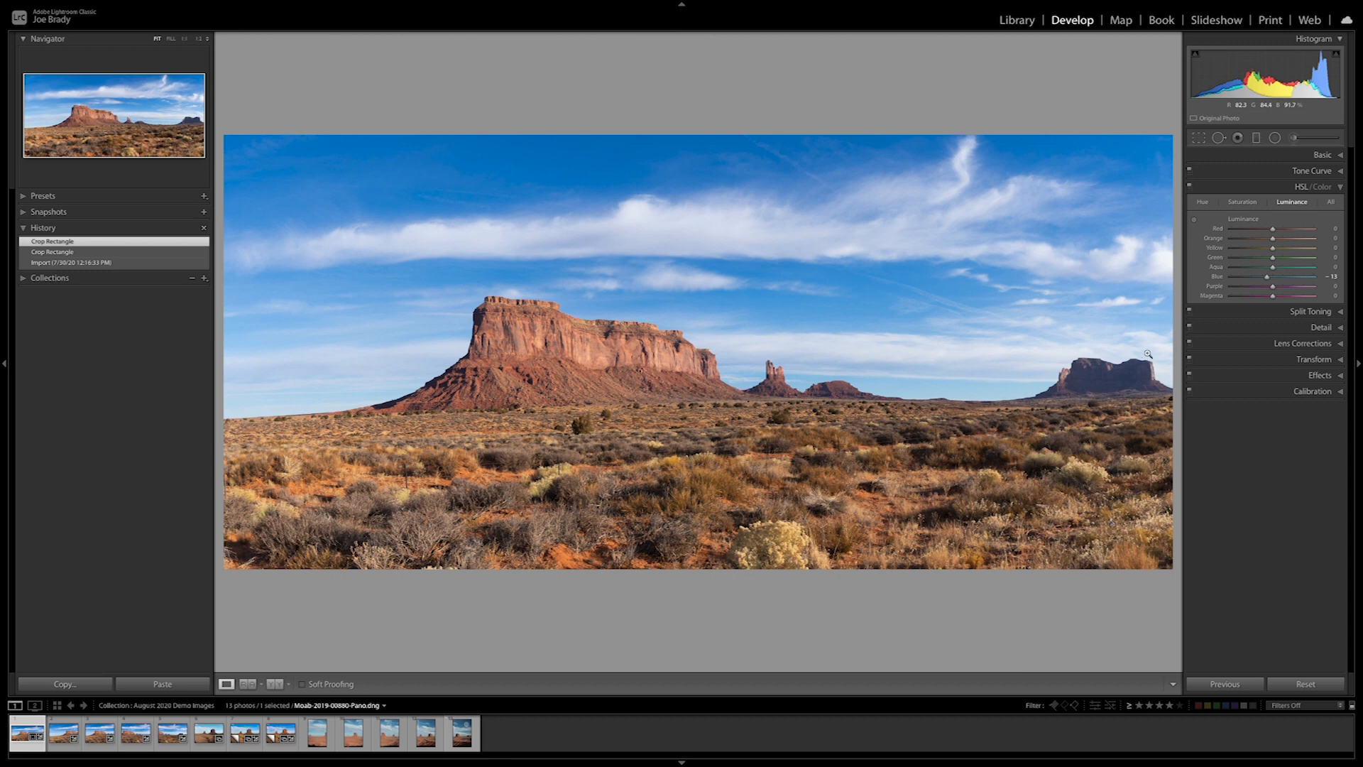
Crop the panorama's right edge further inward to cut out the distant dark mesa
click(1200, 141)
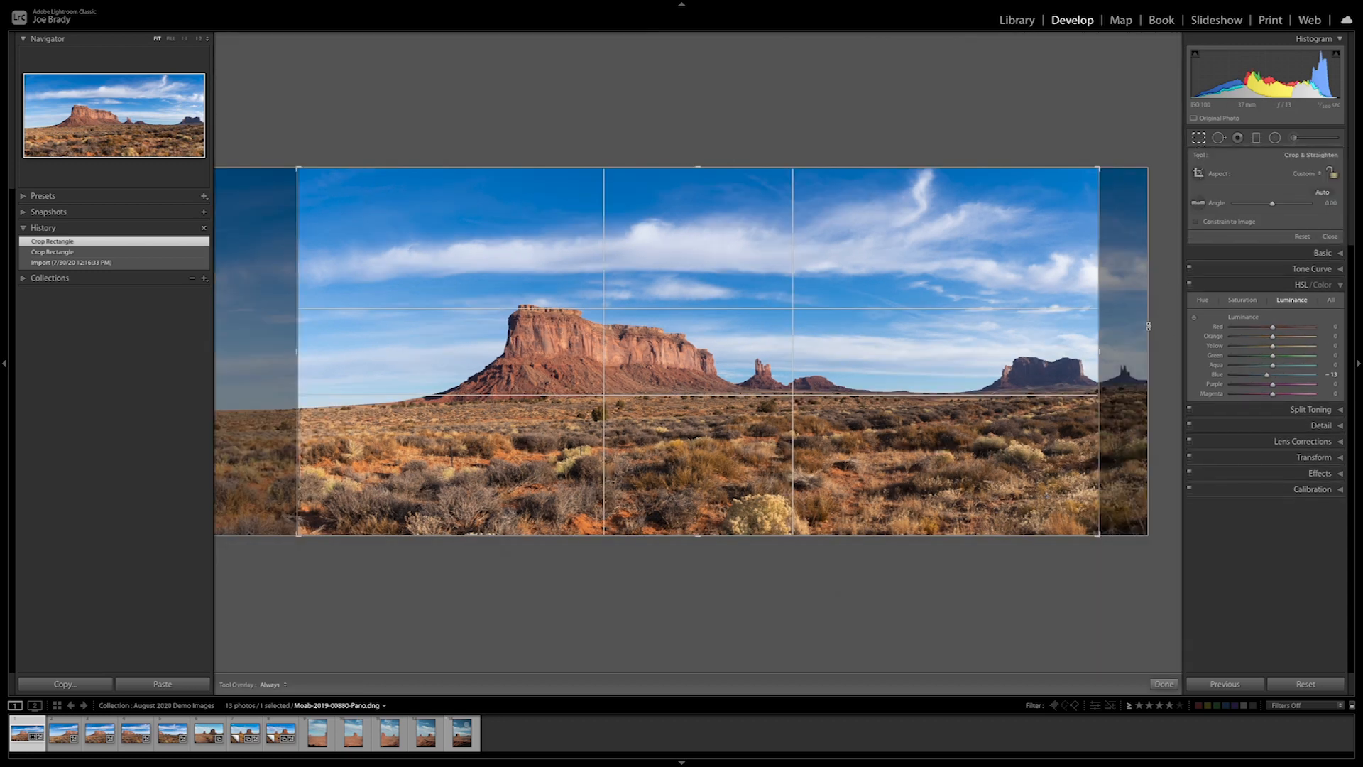
drag(1100, 351, 1065, 351)
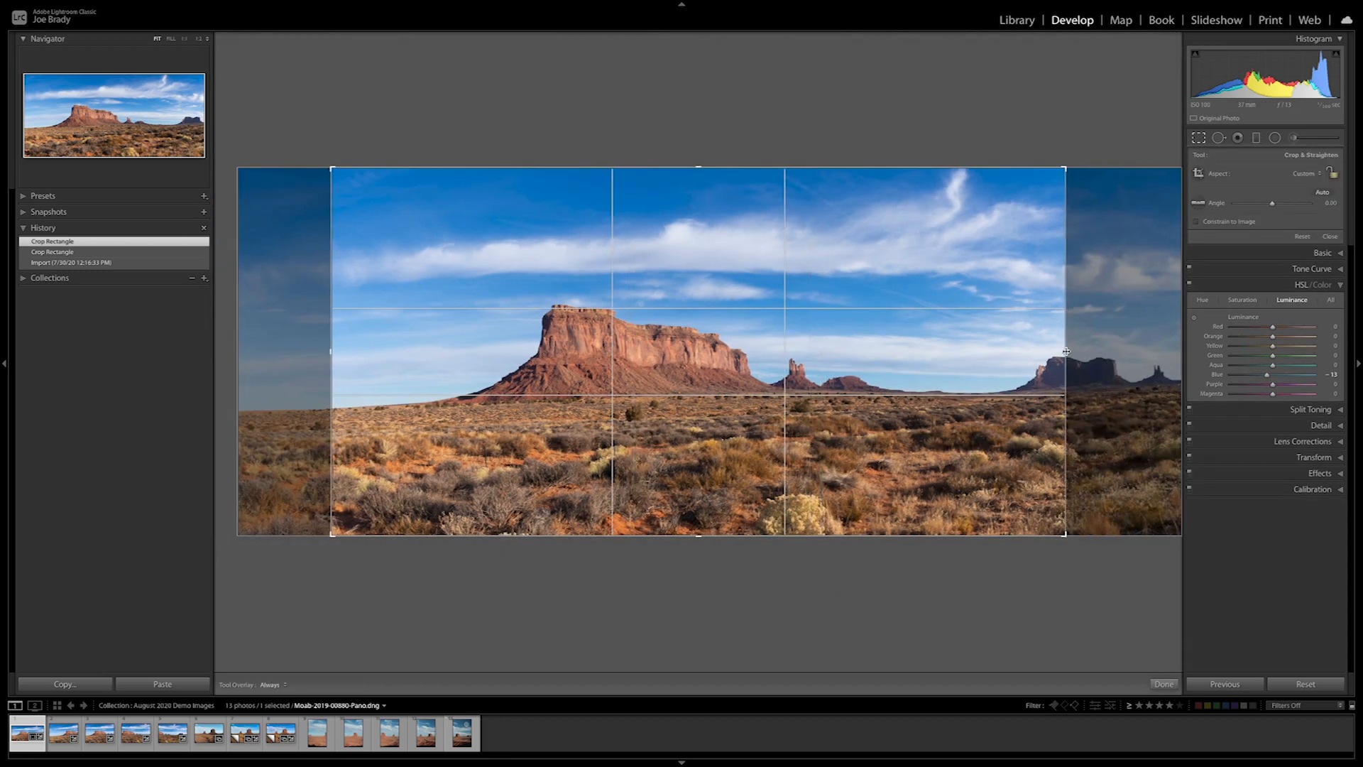
drag(1065, 351, 1045, 350)
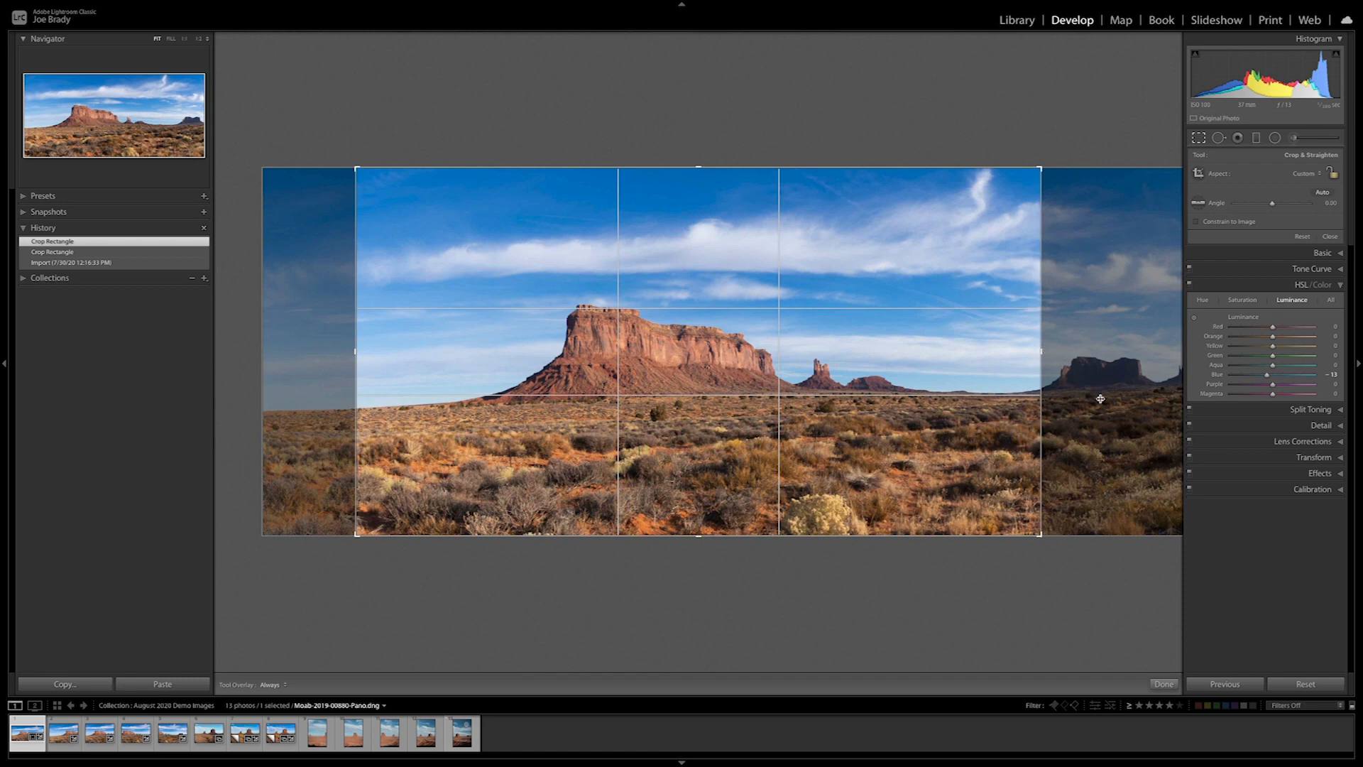
key(Return)
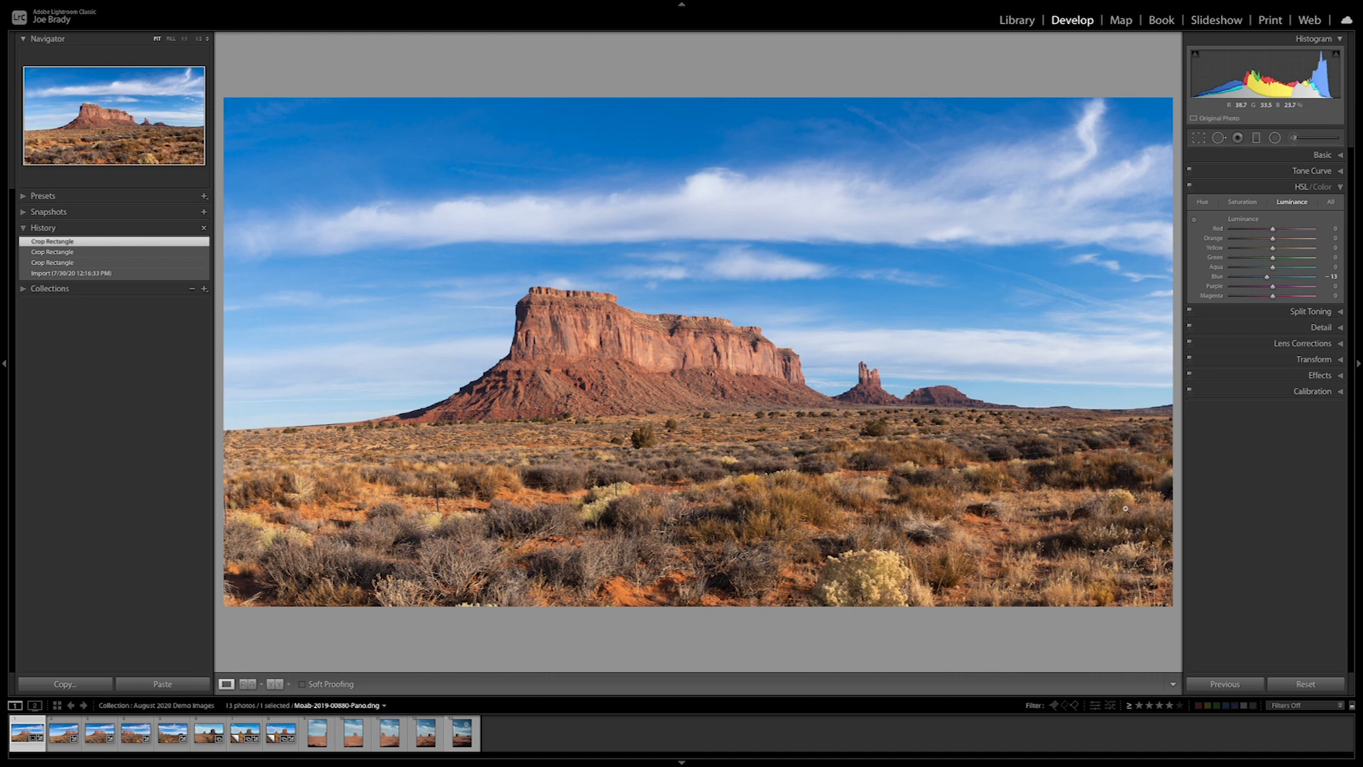
Widen the crop on the panorama's right edge to include part of the distant dark mesa
click(1199, 138)
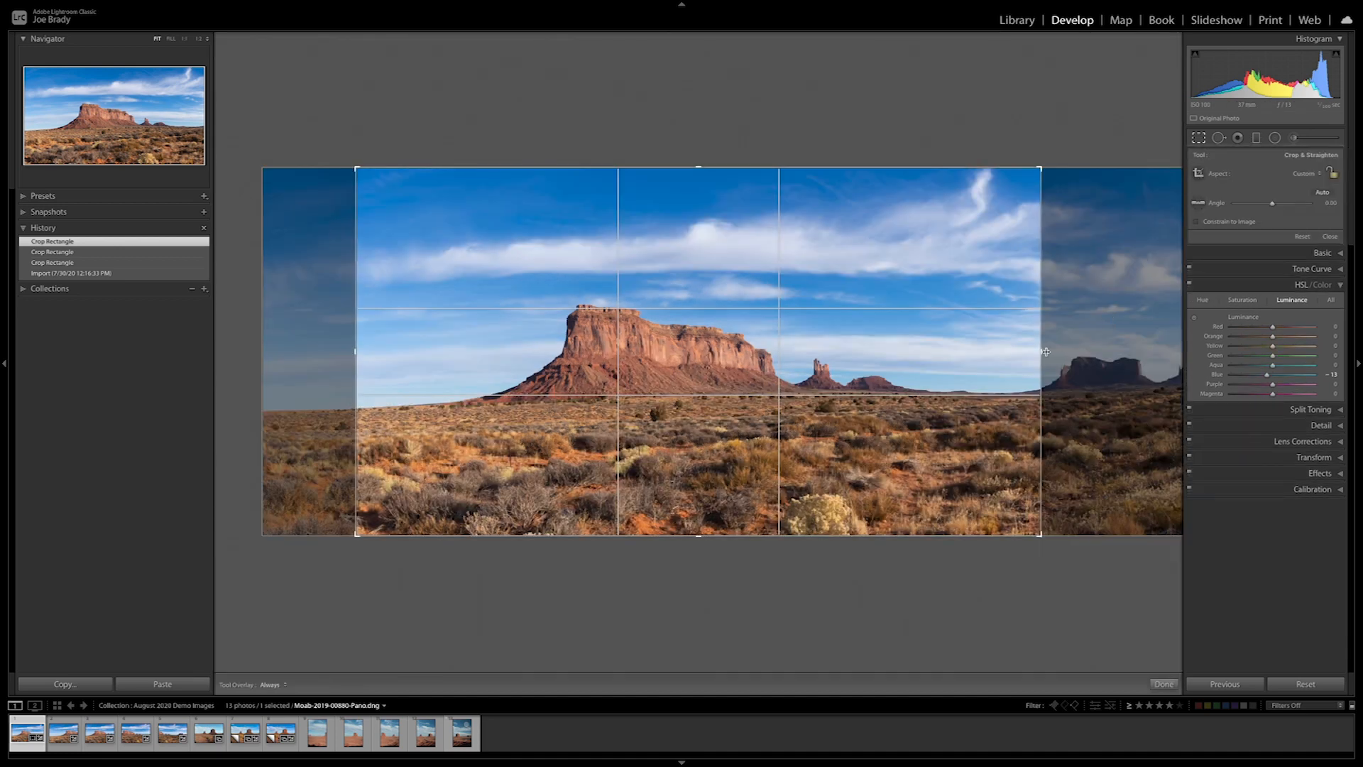
drag(1041, 352, 1074, 352)
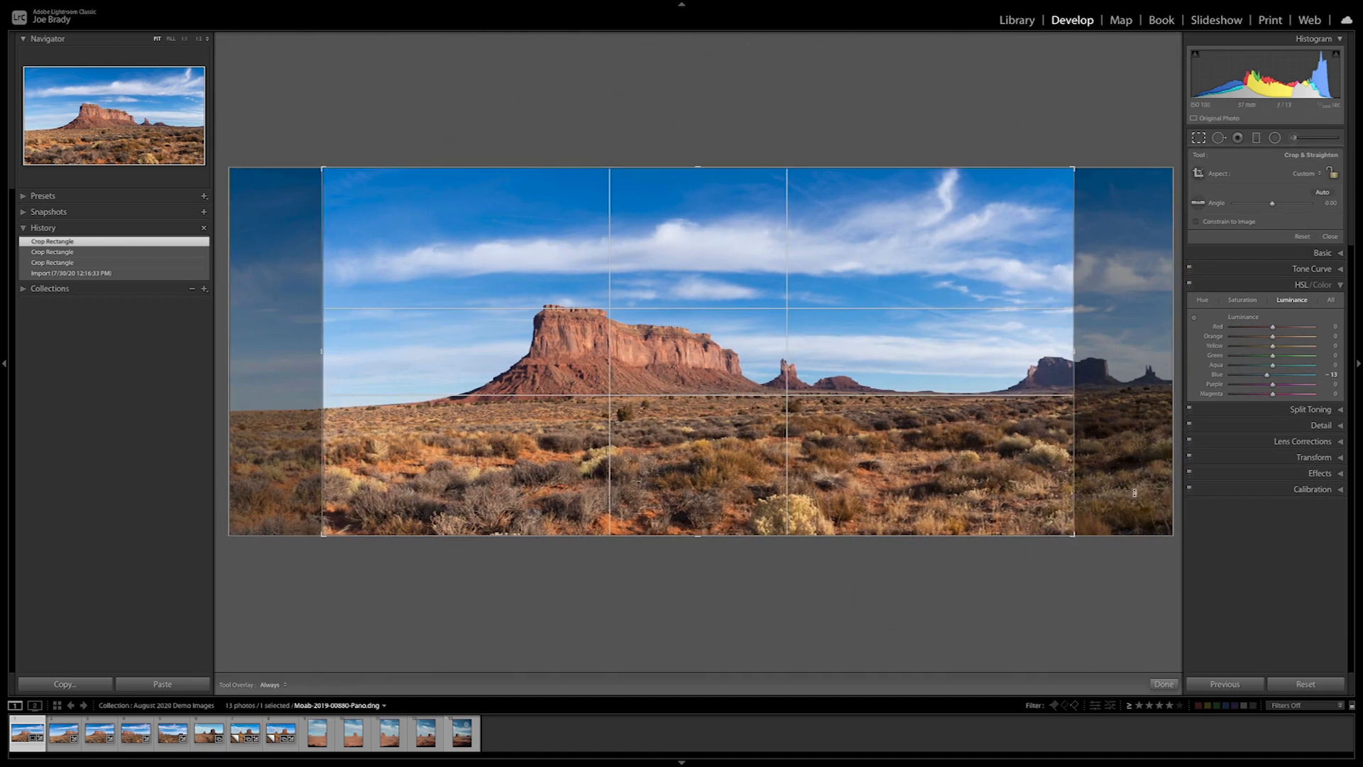
click(1165, 683)
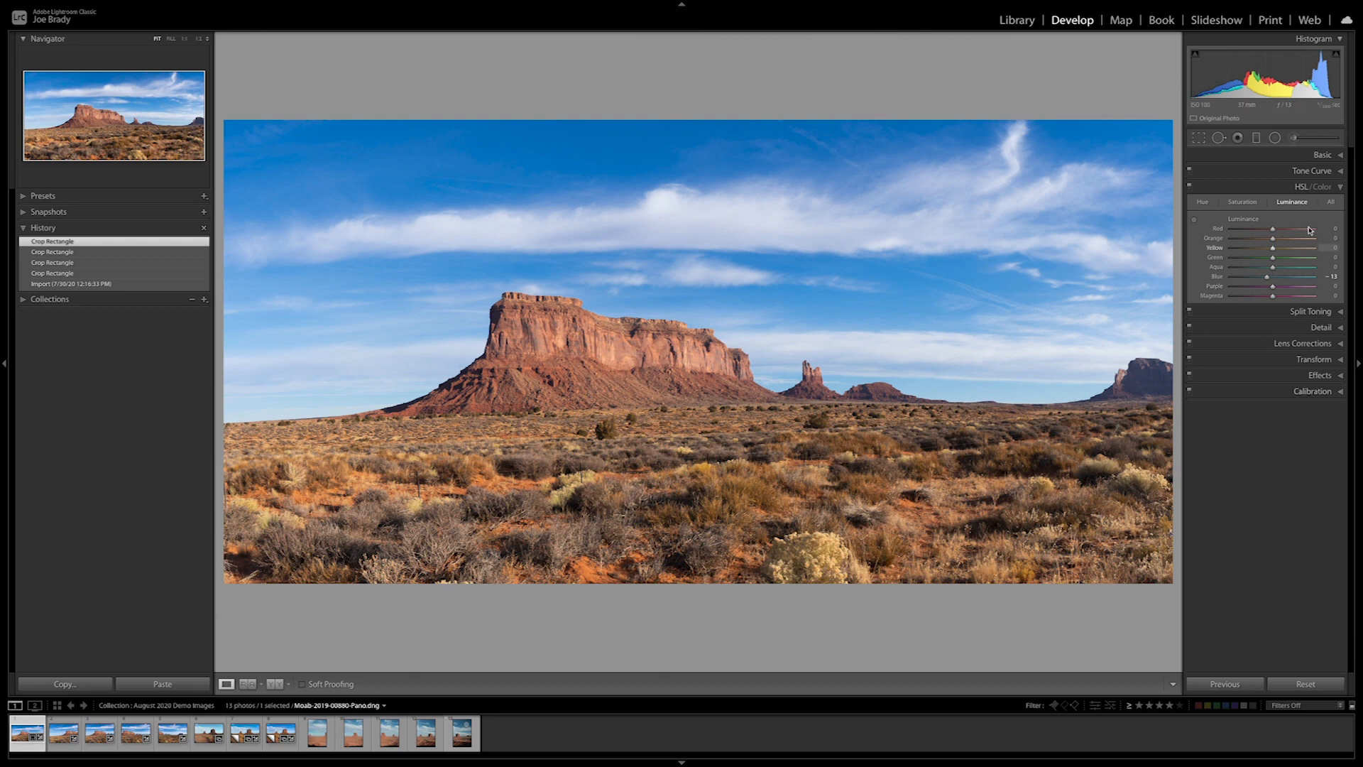
With the Adjustment Brush at size 18.0 and Auto Mask on, paint a mask over the large butte and the small formations beside it
click(1293, 138)
click(1221, 455)
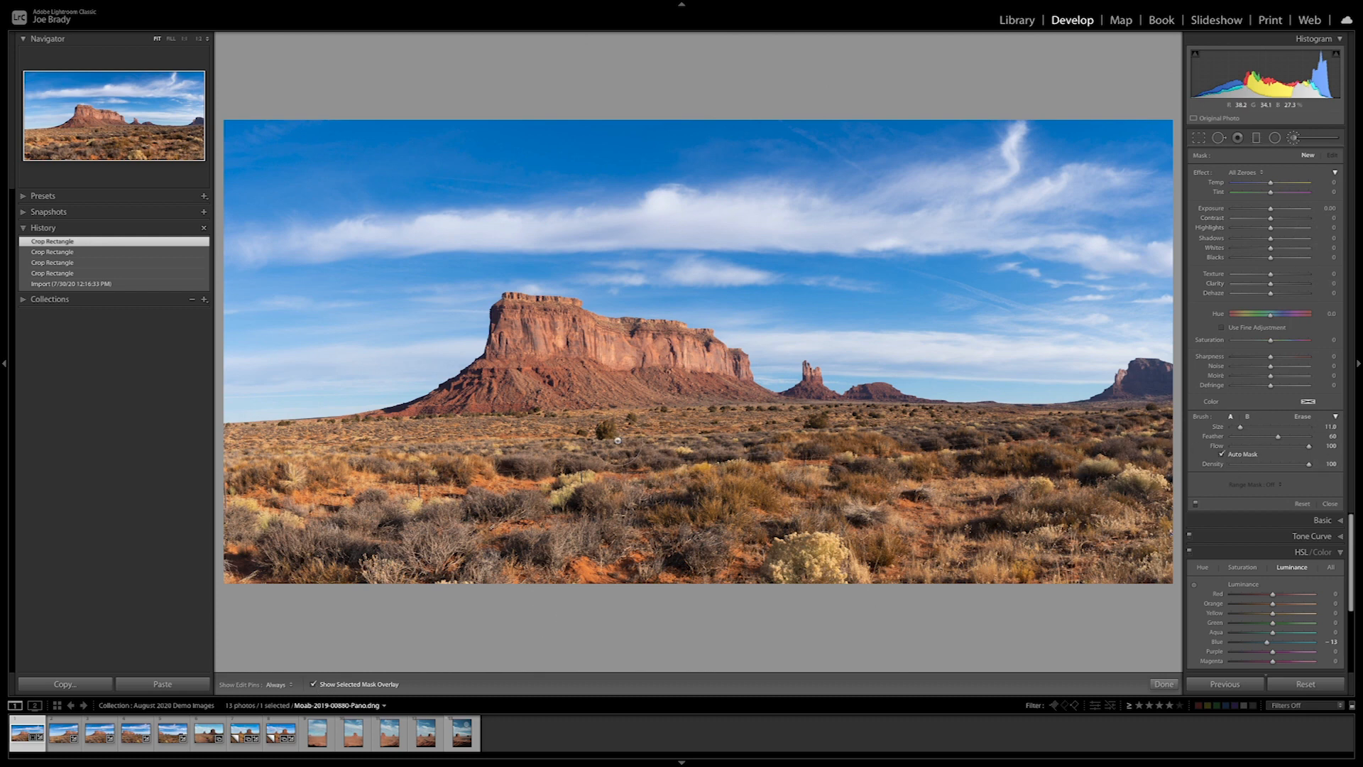
key(bracketright)
key(bracketright)
key(h)
drag(867, 433, 868, 435)
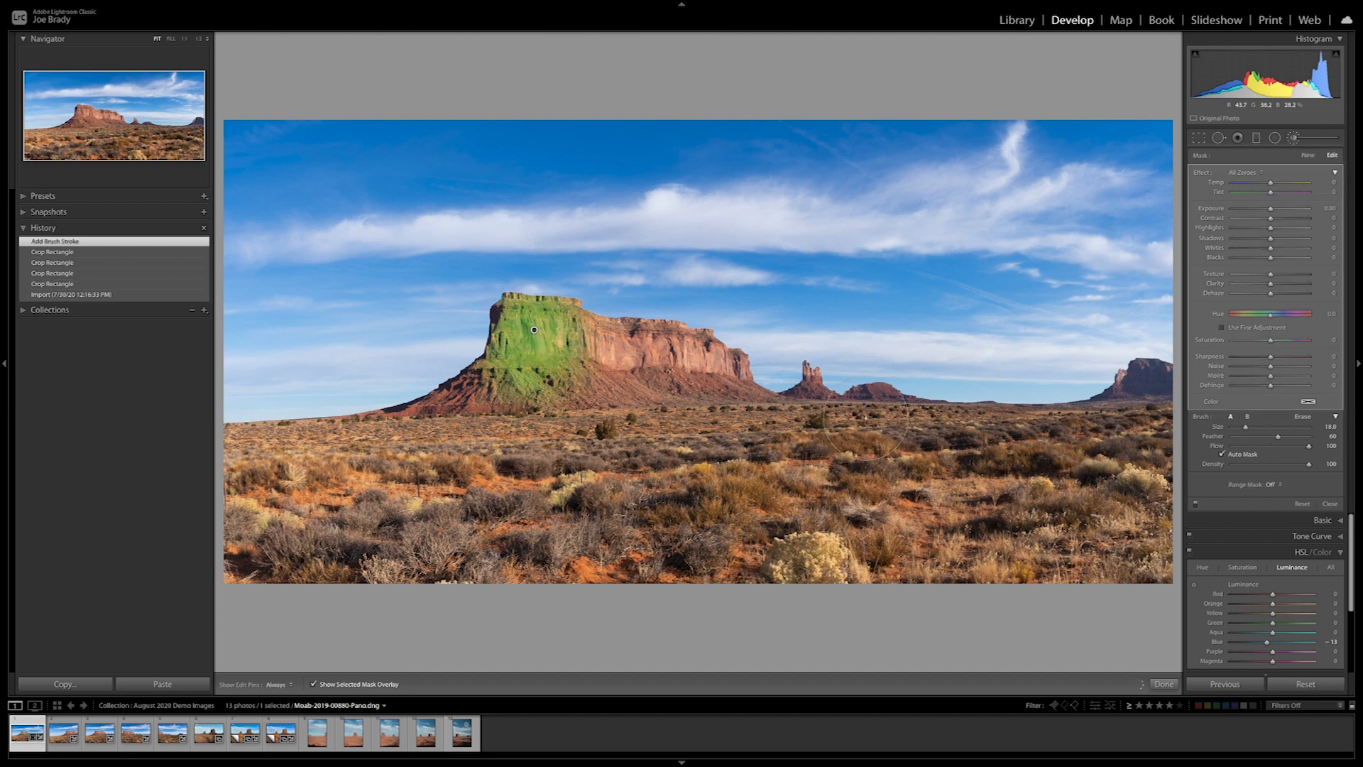
key(h)
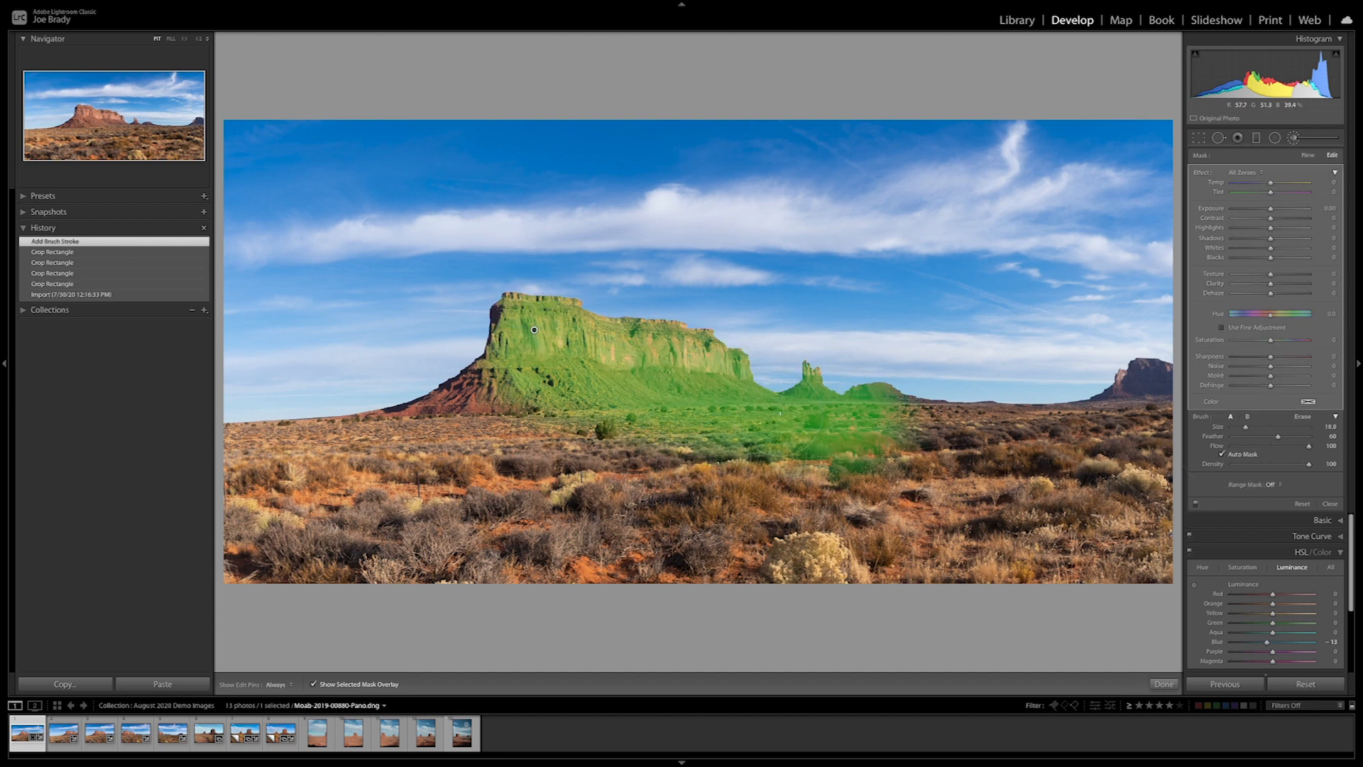
Extend the brush mask across the desert plain and the distant mesa, and set the edit pins to Never show
mouse_move(921, 459)
mouse_down()
mouse_move(1016, 440)
mouse_move(1150, 366)
mouse_move(781, 475)
mouse_move(455, 373)
mouse_move(426, 419)
mouse_move(319, 454)
mouse_move(234, 461)
mouse_move(369, 504)
mouse_up()
mouse_move(454, 490)
mouse_down()
mouse_move(610, 490)
mouse_move(639, 506)
mouse_move(497, 500)
mouse_up()
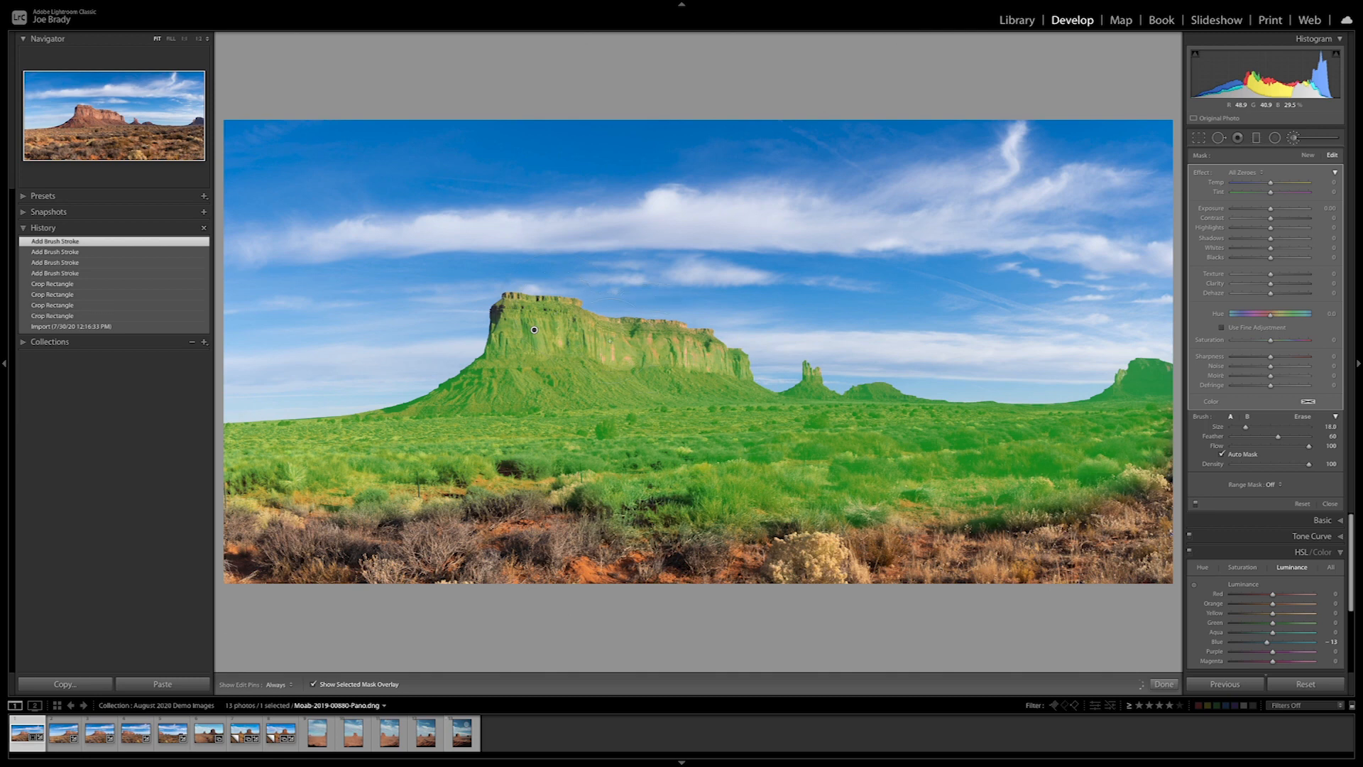
drag(612, 341, 595, 333)
click(501, 318)
click(706, 349)
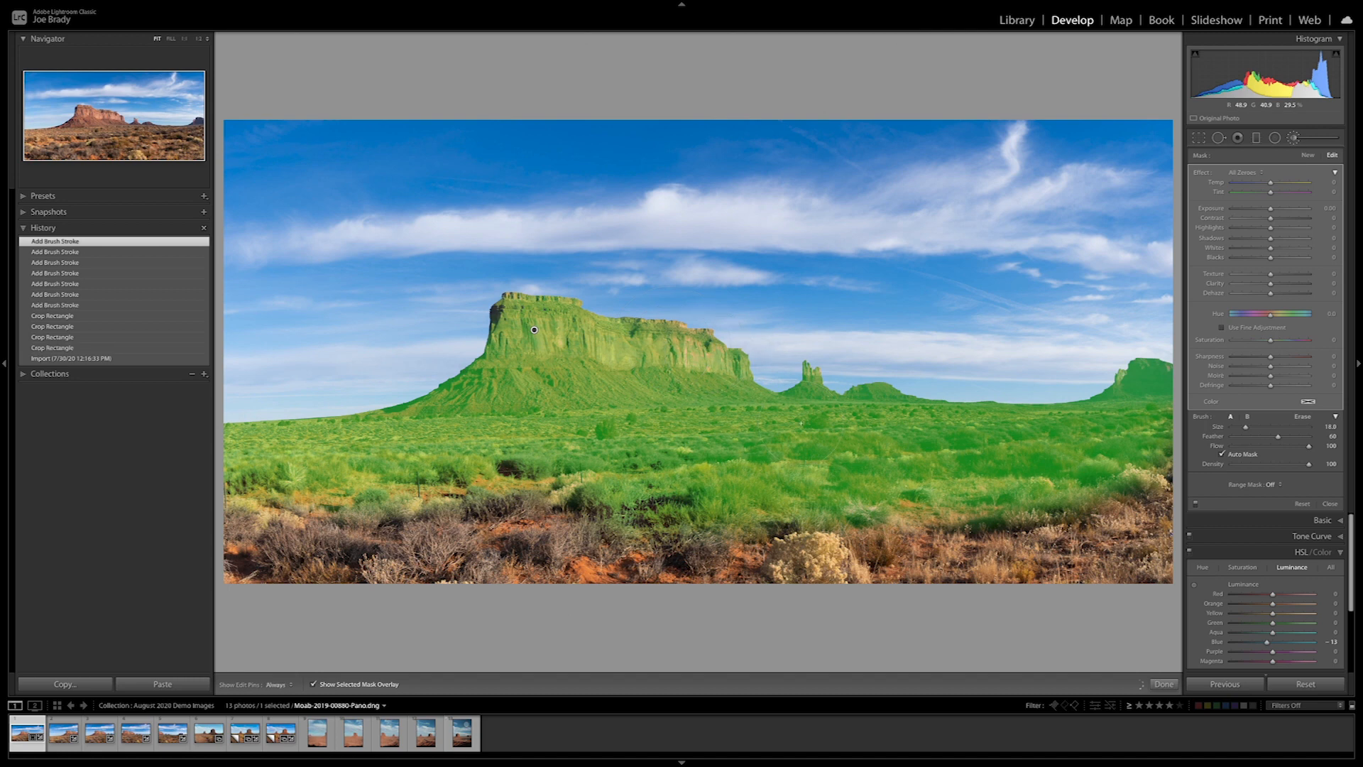
click(534, 329)
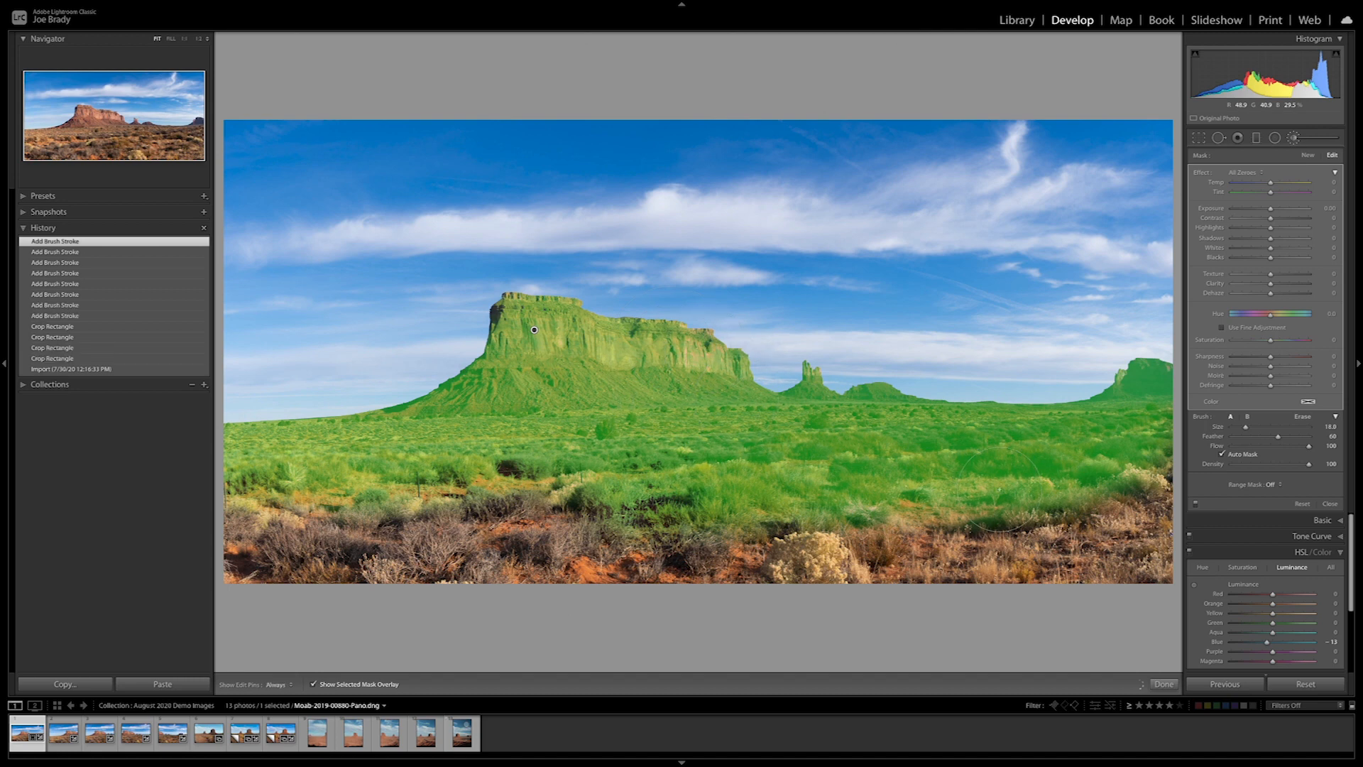
click(1001, 492)
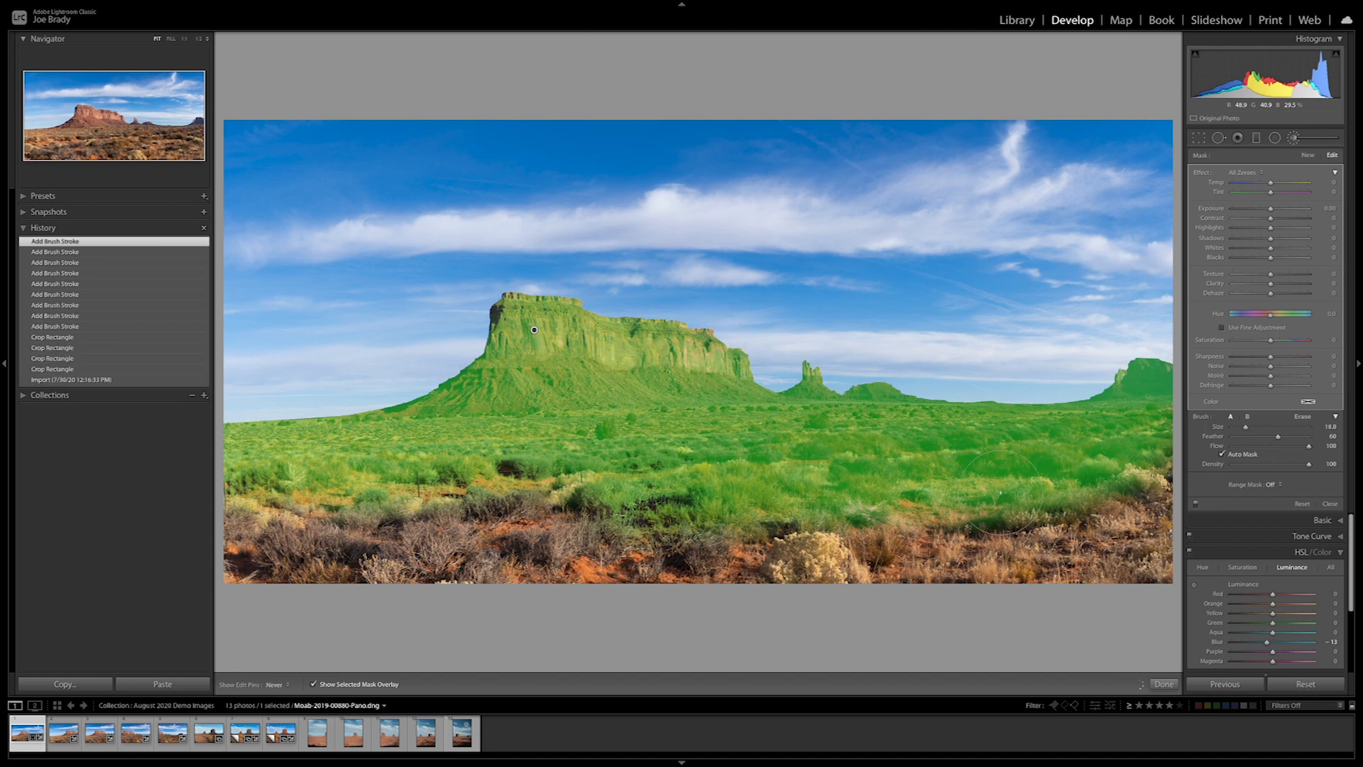
Fill in the remaining gaps of the land mask with brush strokes over the right half of the desert plain and the distant mesa
click(1001, 492)
click(1001, 492)
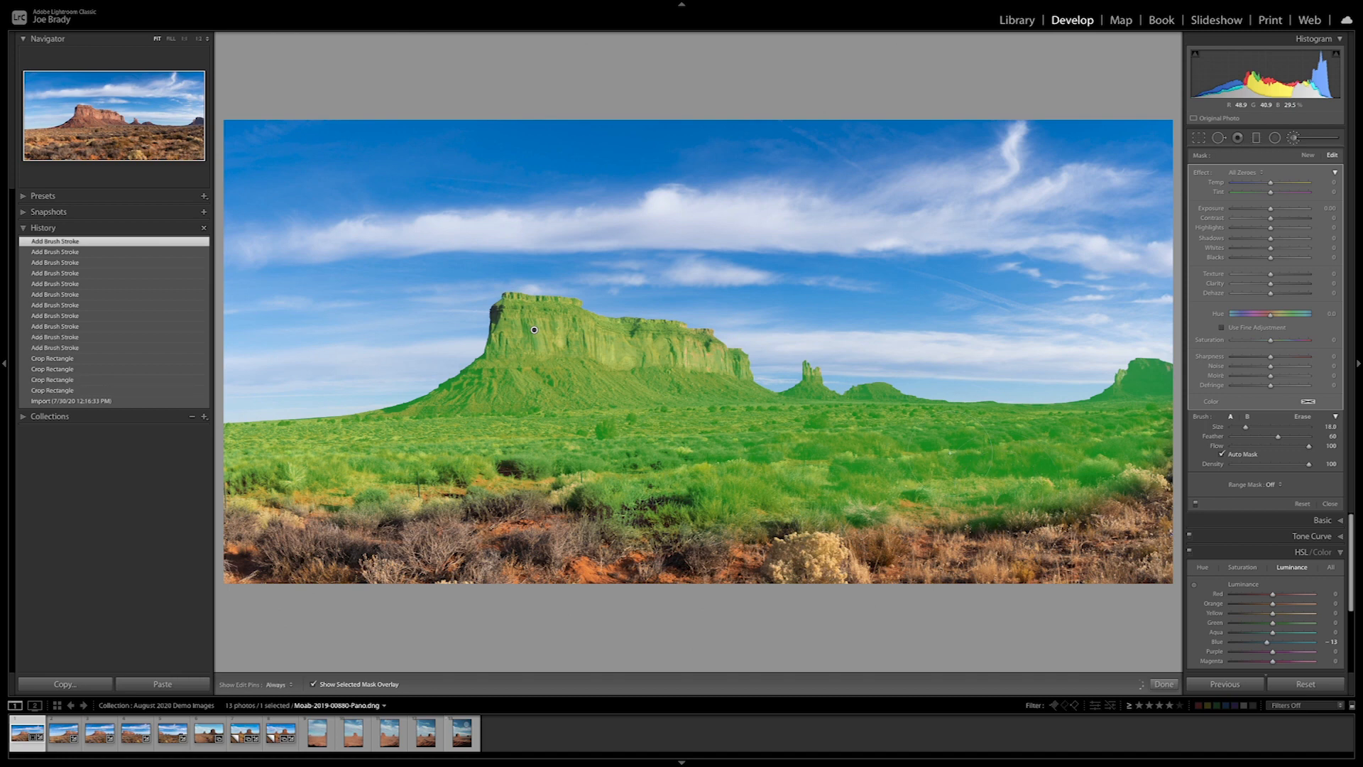
click(952, 452)
click(1032, 433)
drag(1032, 434, 1208, 383)
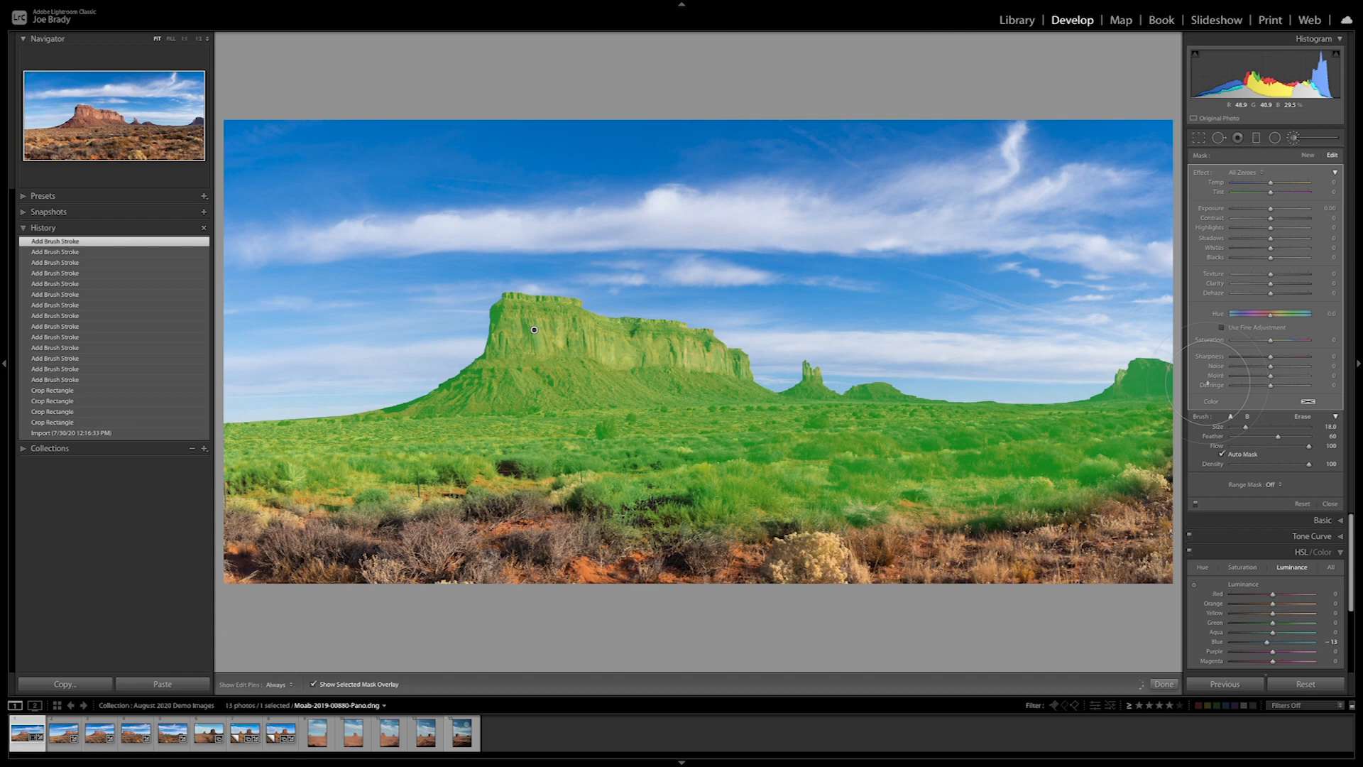
Hide the mask overlay, set the land mask's Texture to 52 and Clarity to 24, and finish the brush adjustment
key(o)
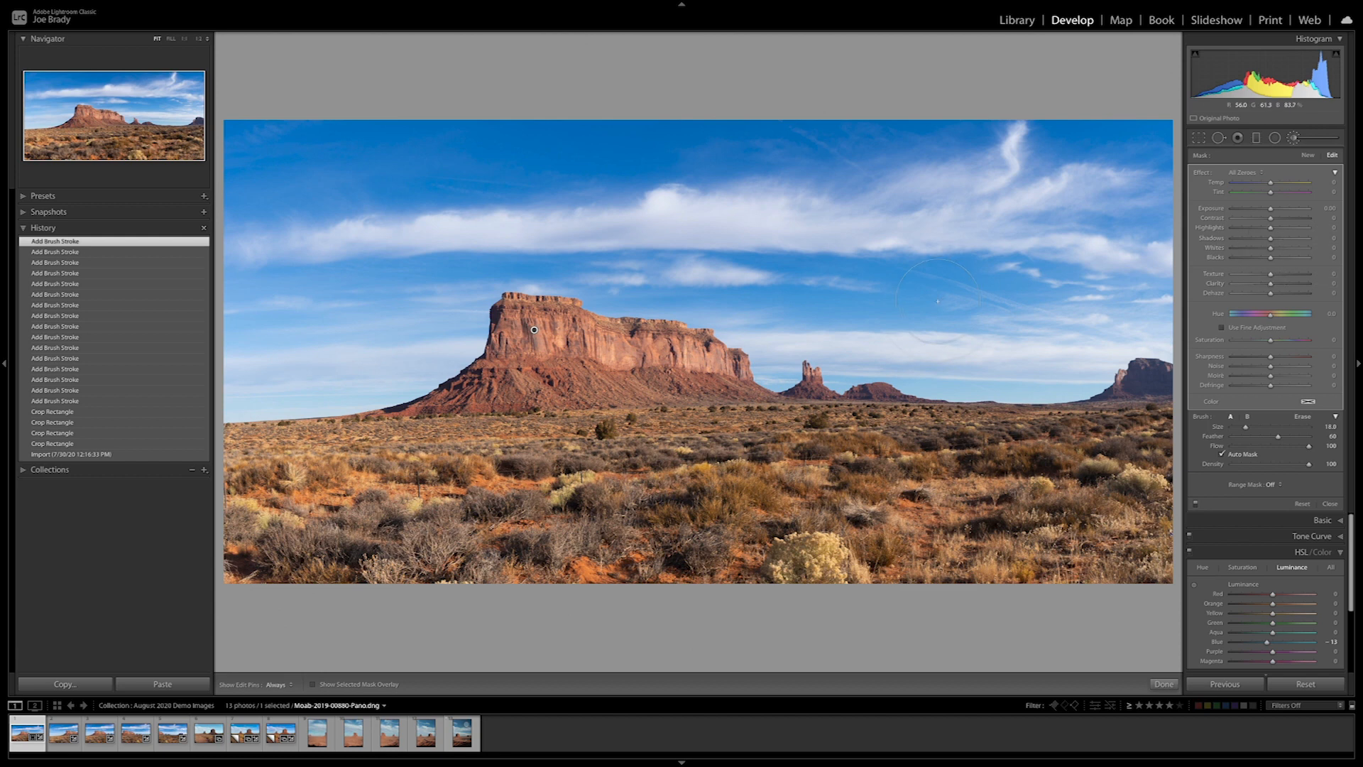
click(1290, 274)
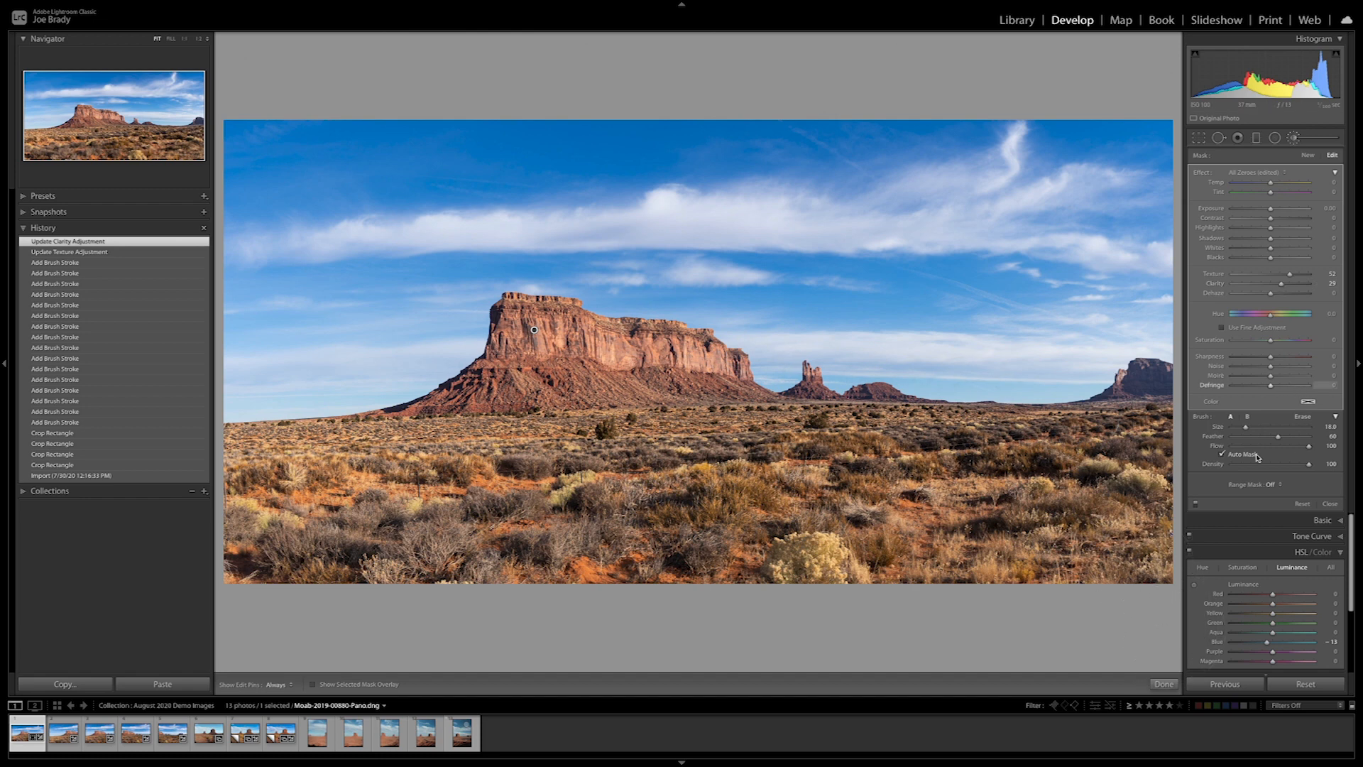
click(1166, 685)
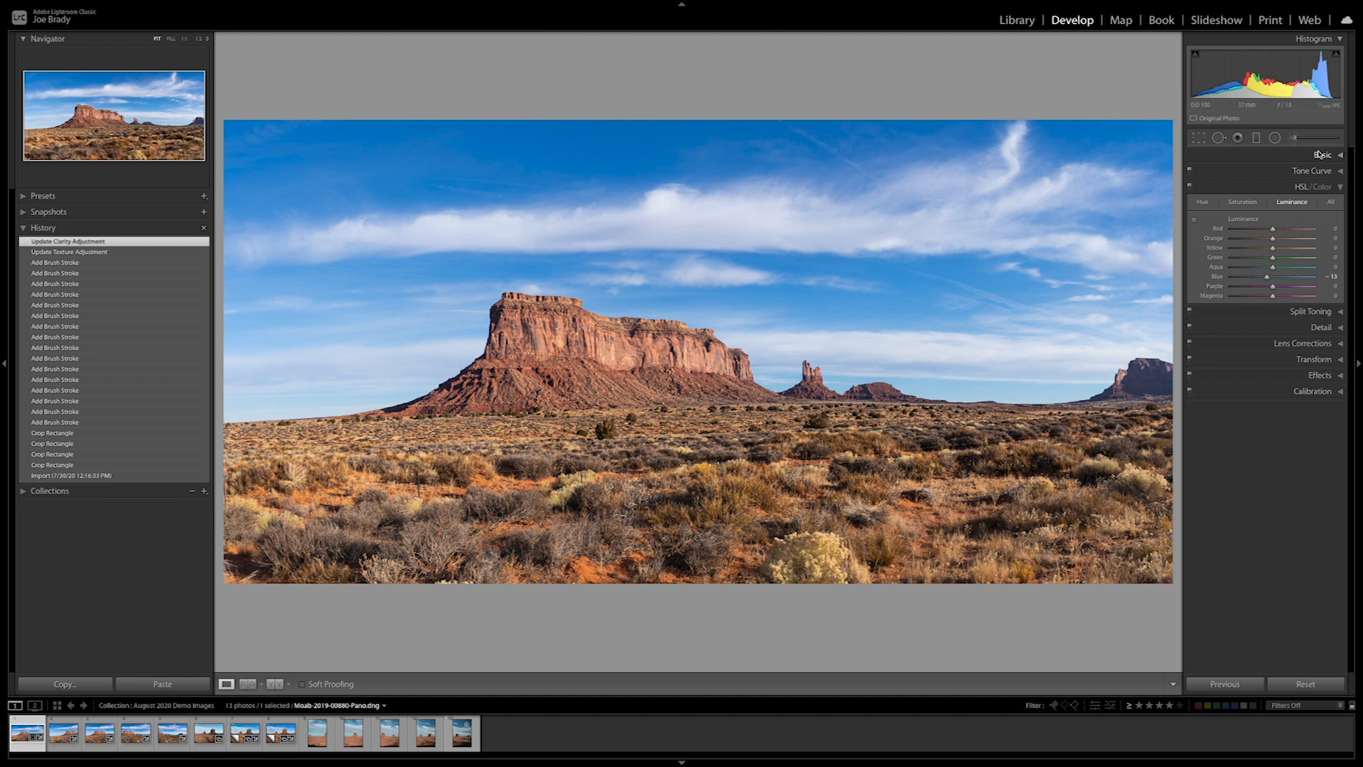
Paint a new Adjustment Brush mask over the distant mesa at the panorama's right edge, checking it with the mask overlay
click(1293, 138)
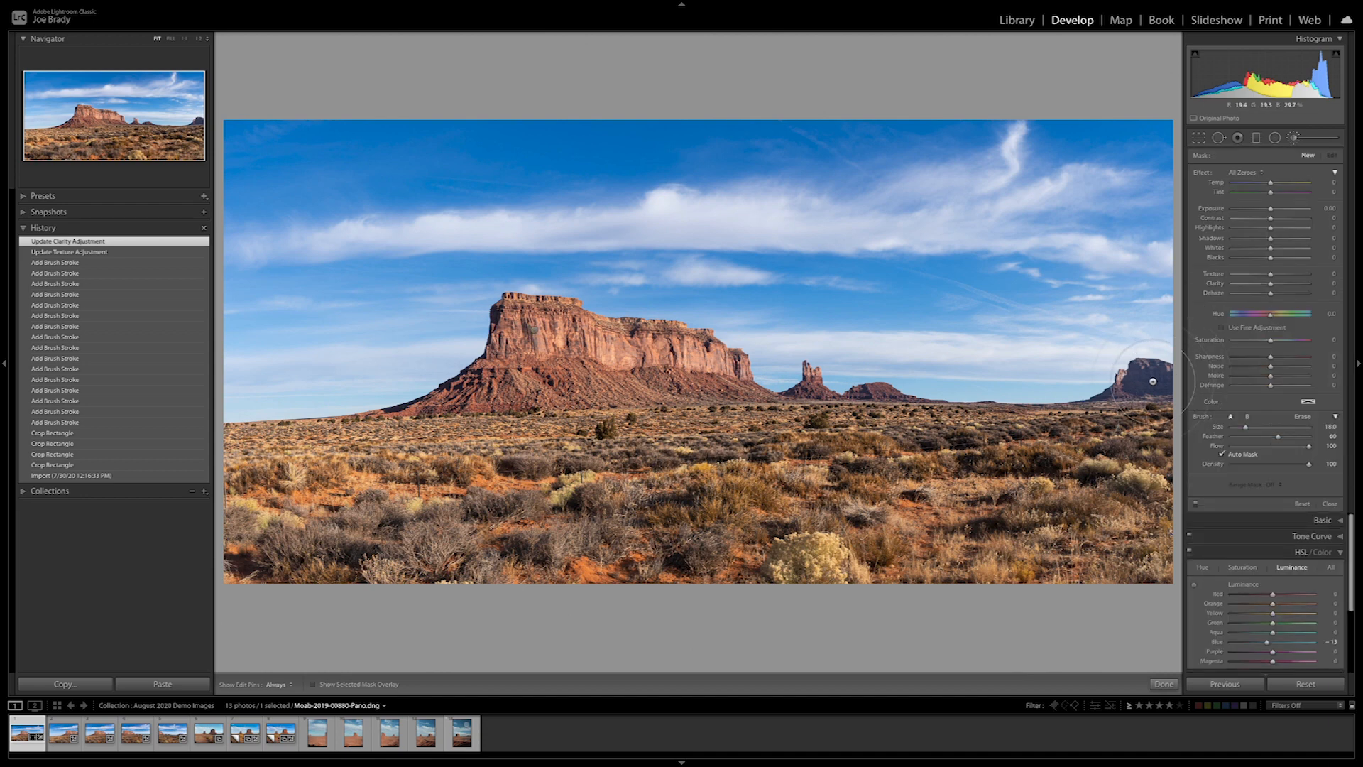
key(o)
mouse_move(1150, 381)
mouse_down()
mouse_move(1136, 373)
mouse_move(1120, 392)
mouse_up()
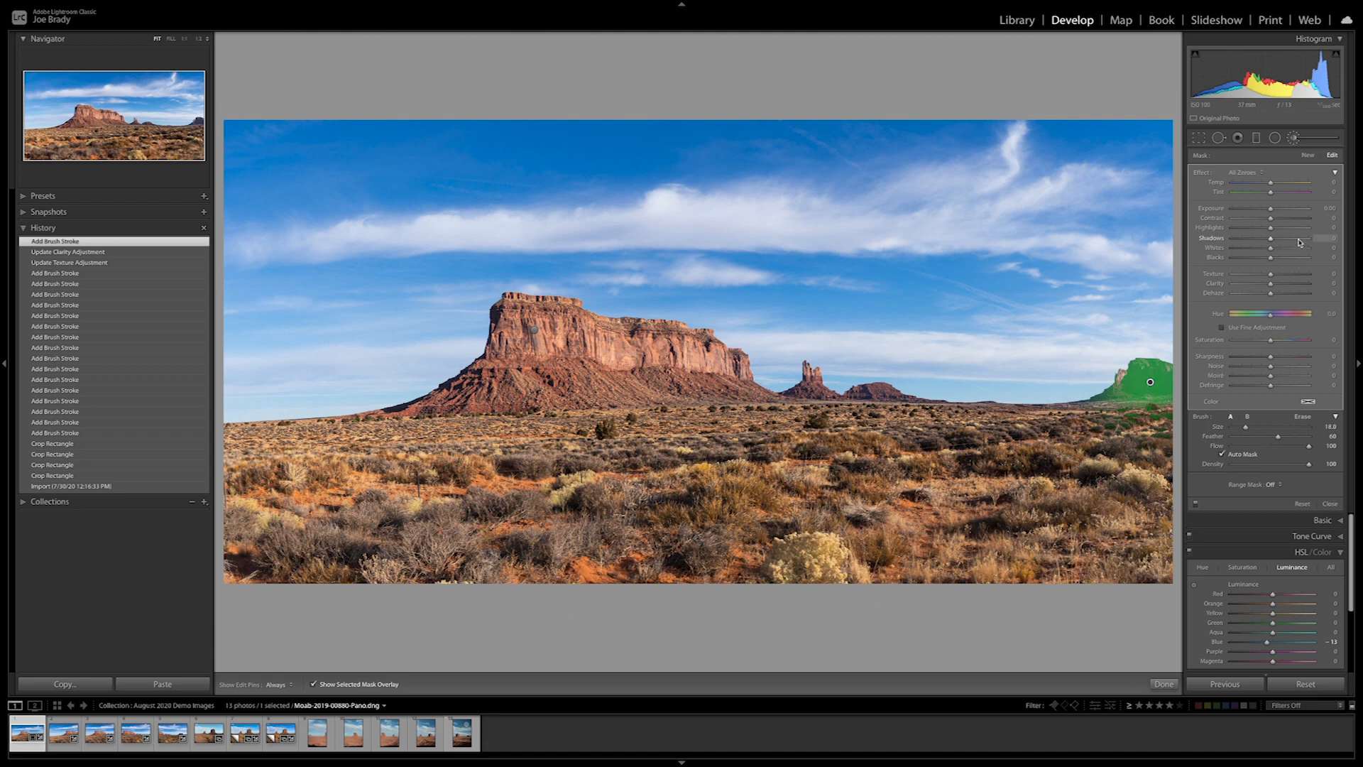
key(o)
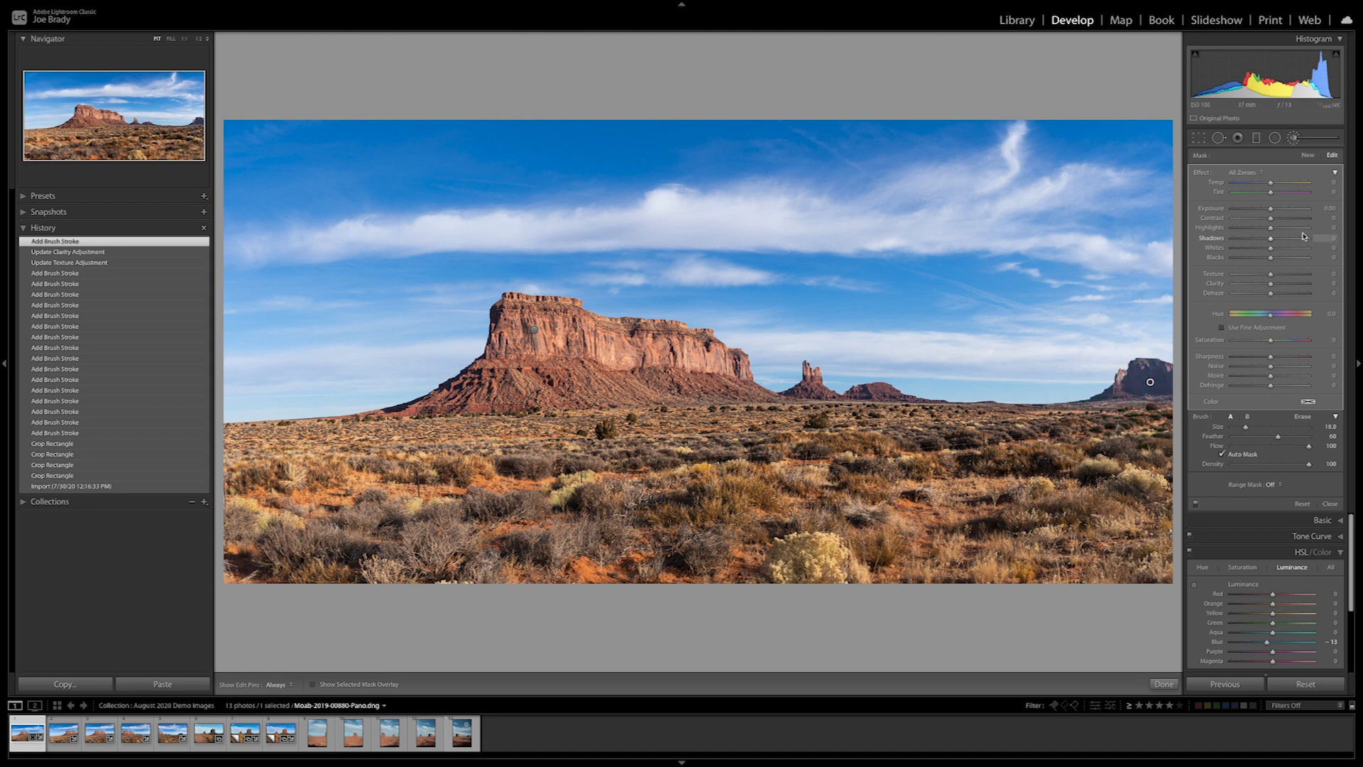
Set the distant mesa mask's Dehaze to 19, finish the brush adjustment, and preview the panorama full screen
click(1280, 293)
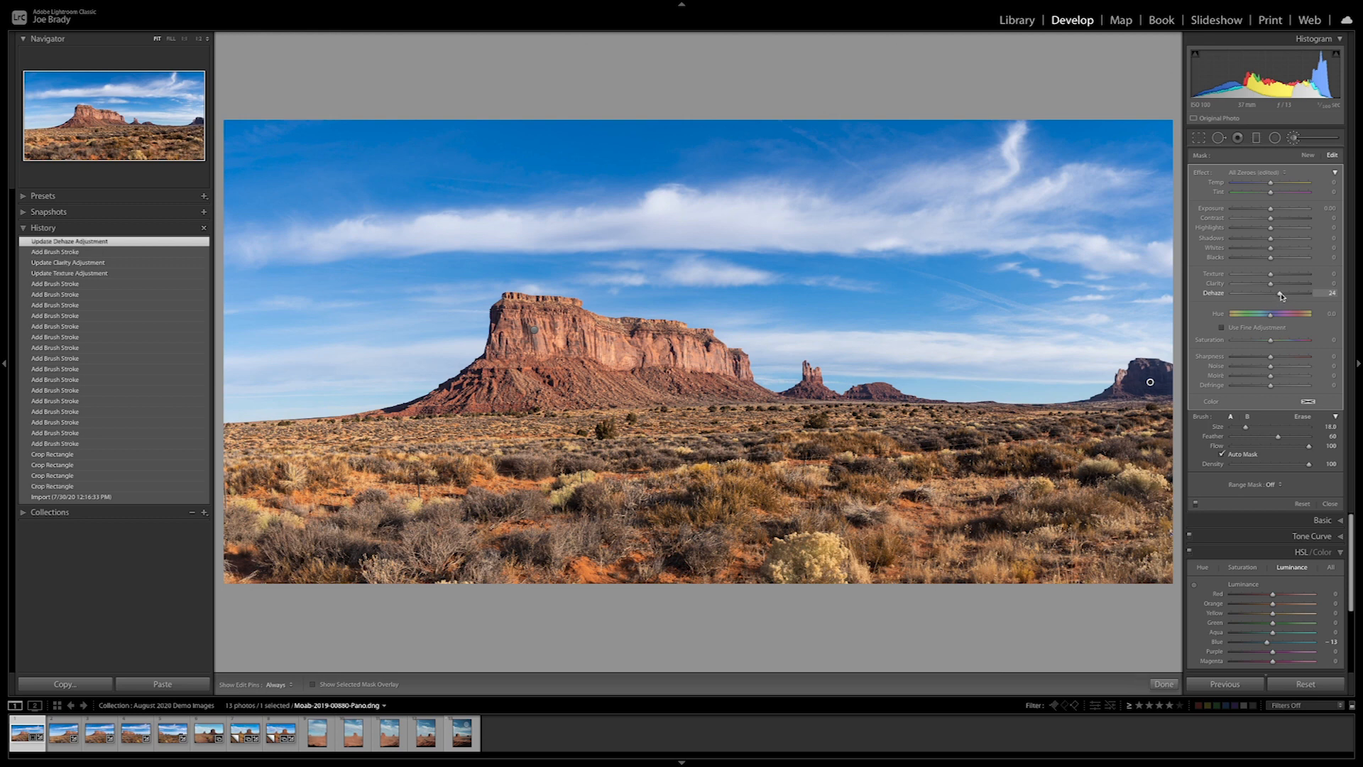
drag(1282, 297, 1278, 296)
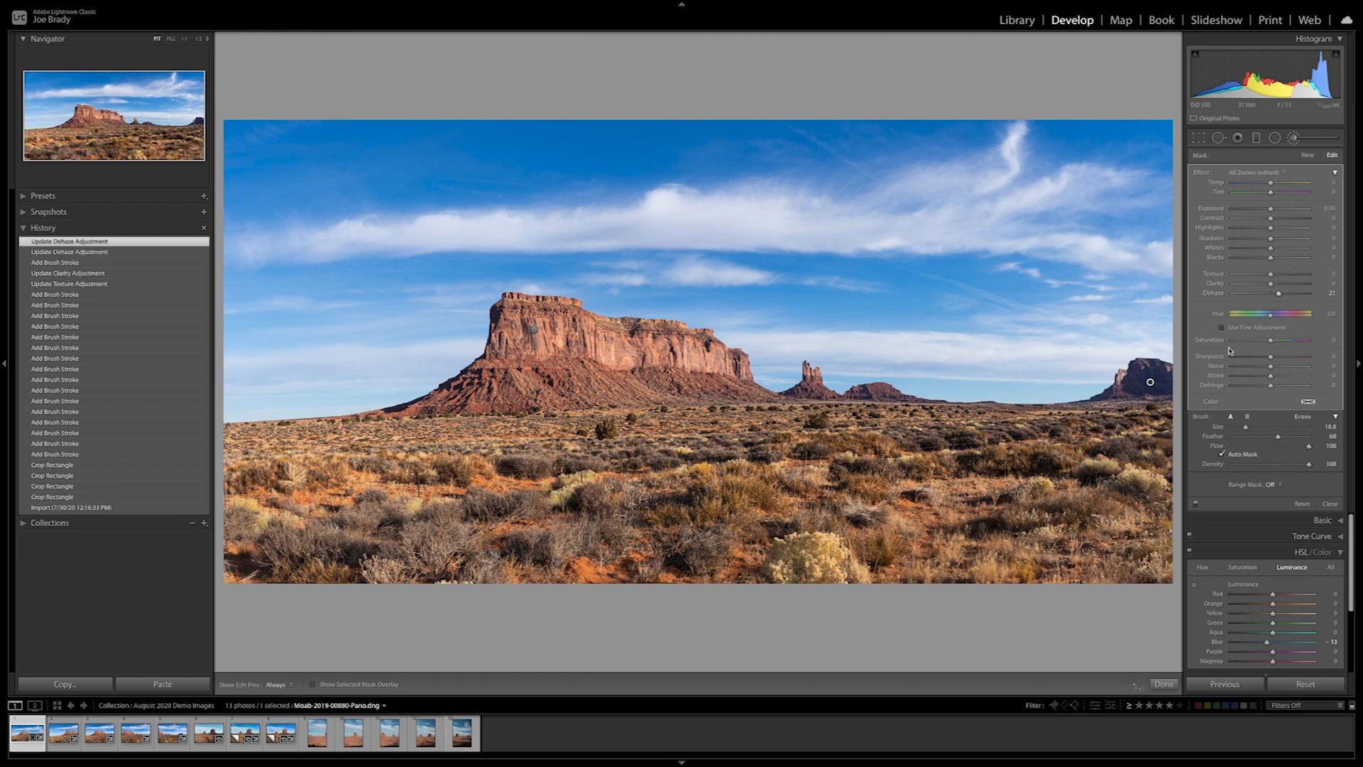
drag(1279, 297, 1278, 296)
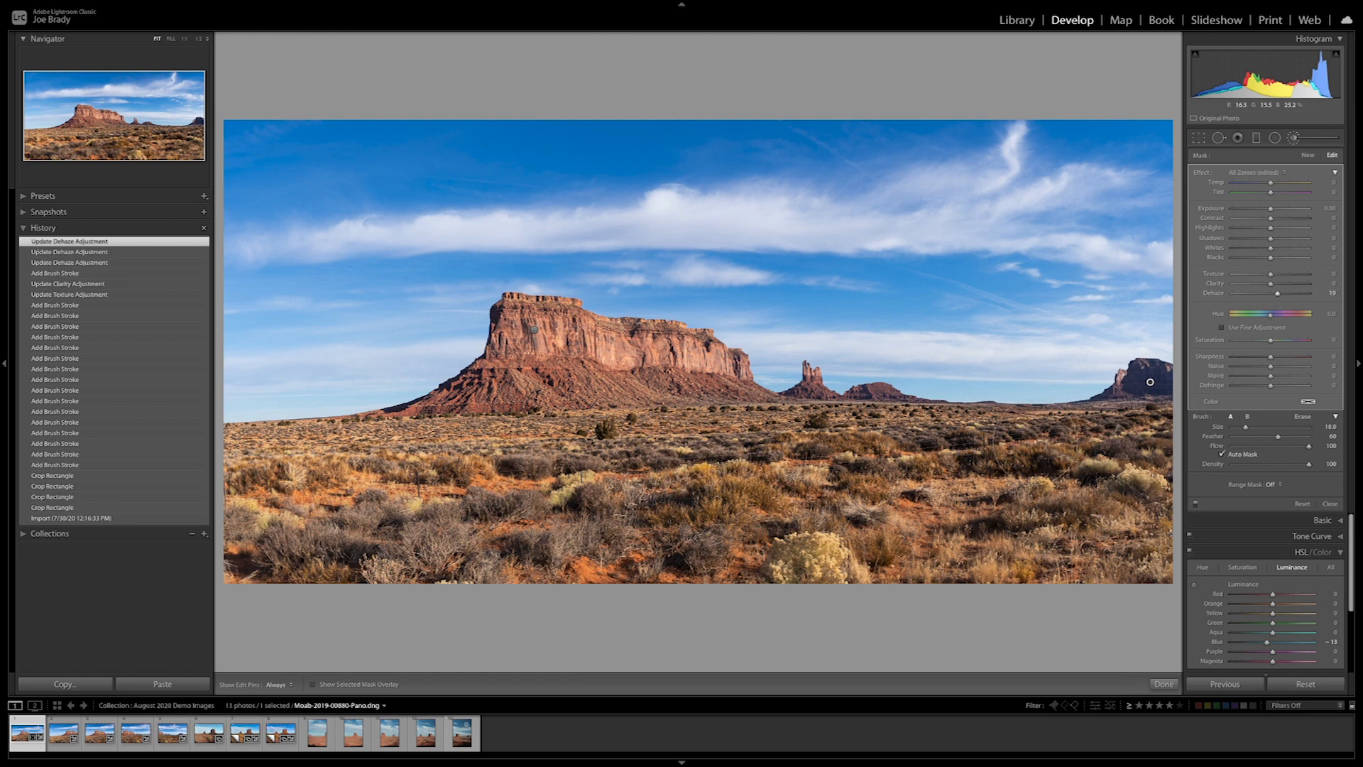
click(1165, 685)
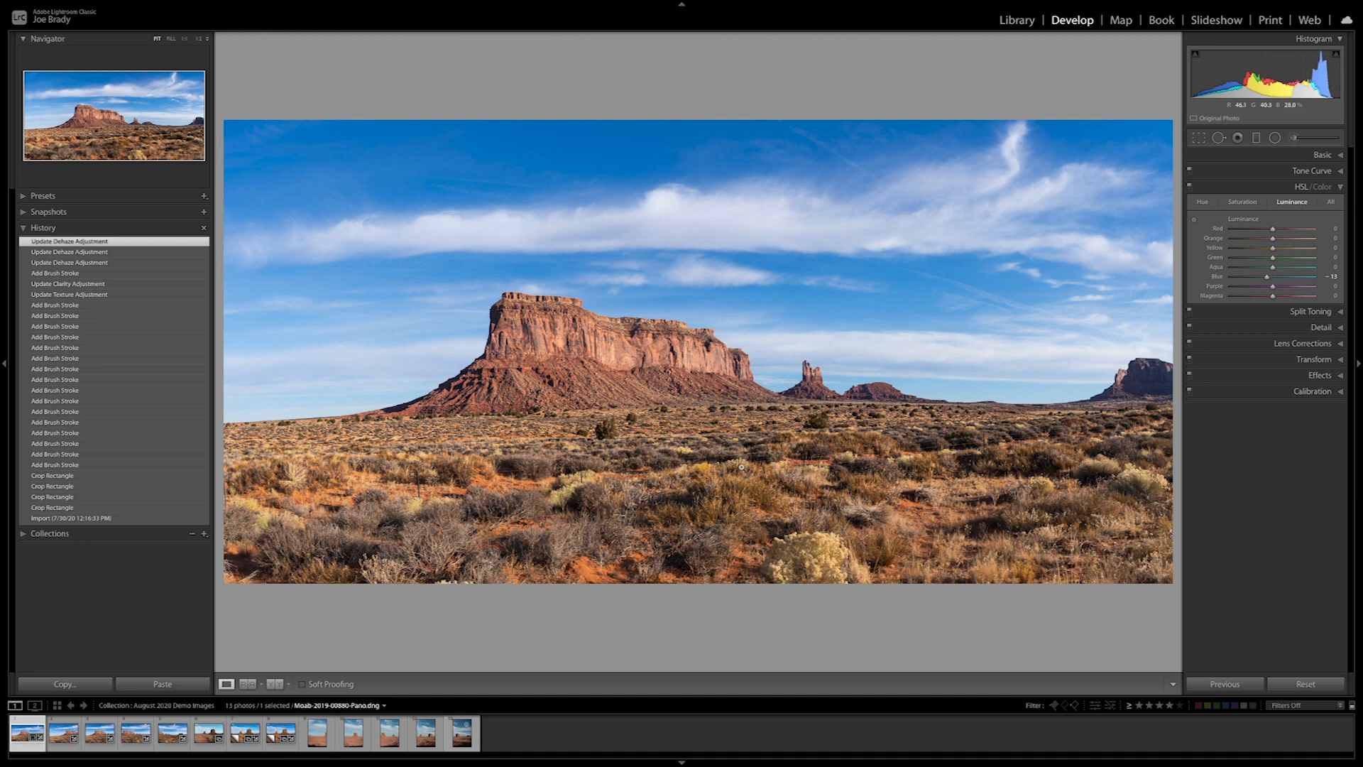
key(f)
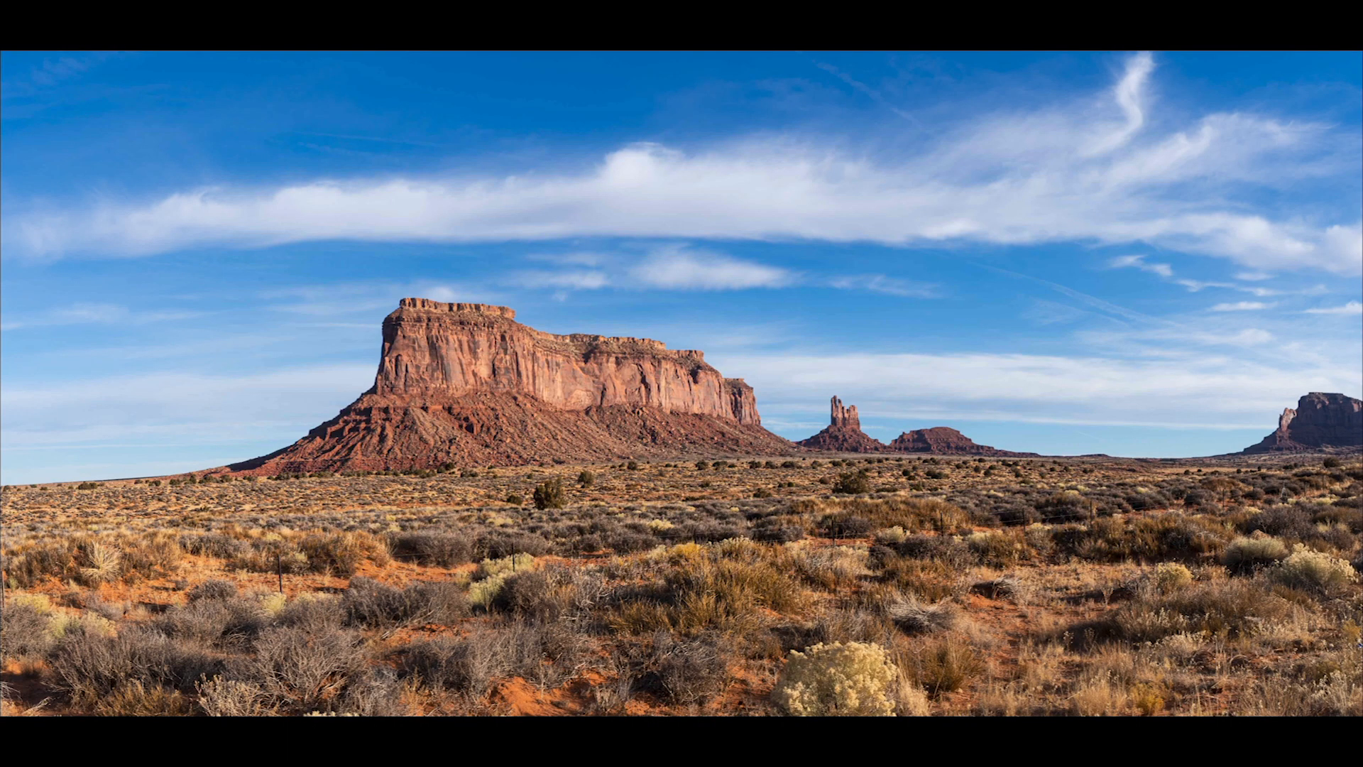
key(f)
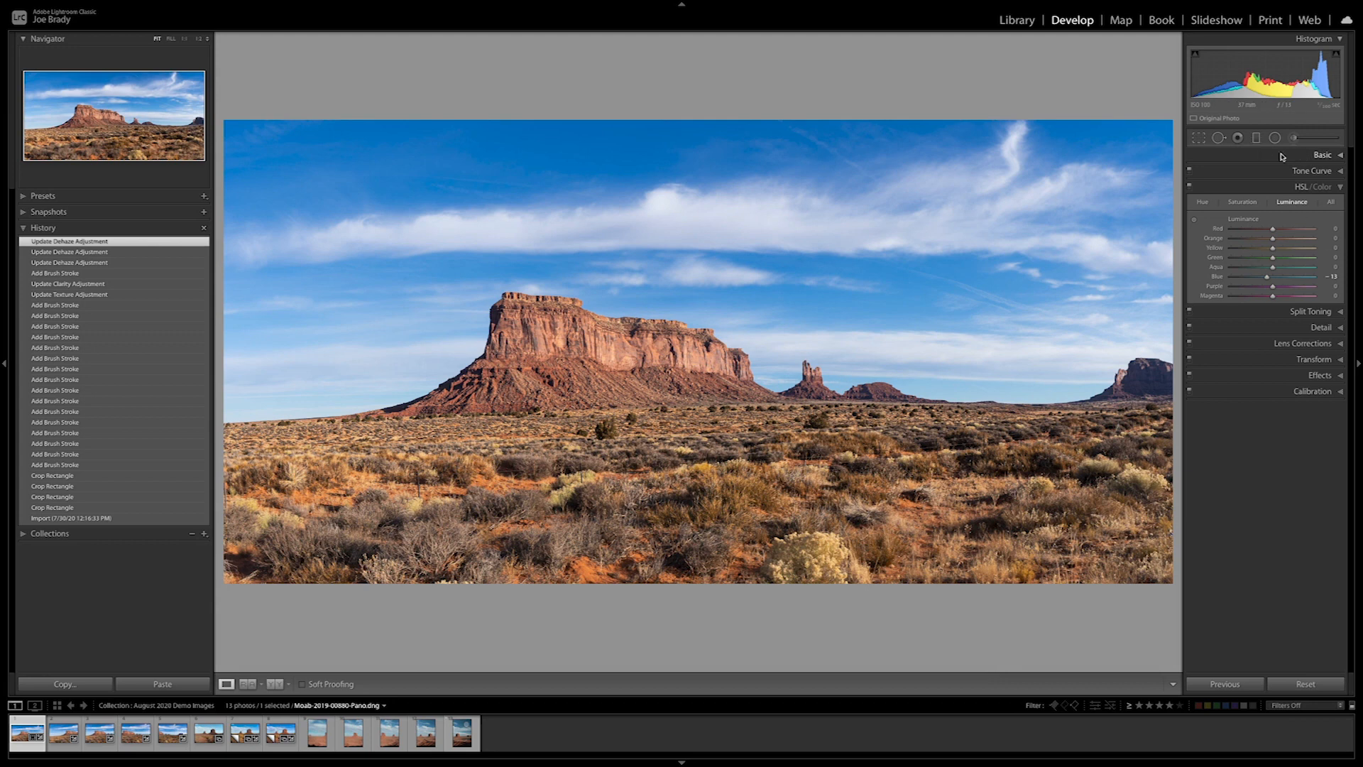
Try a 3 x 1 aspect ratio crop around the buttes and preview it full screen
click(1198, 138)
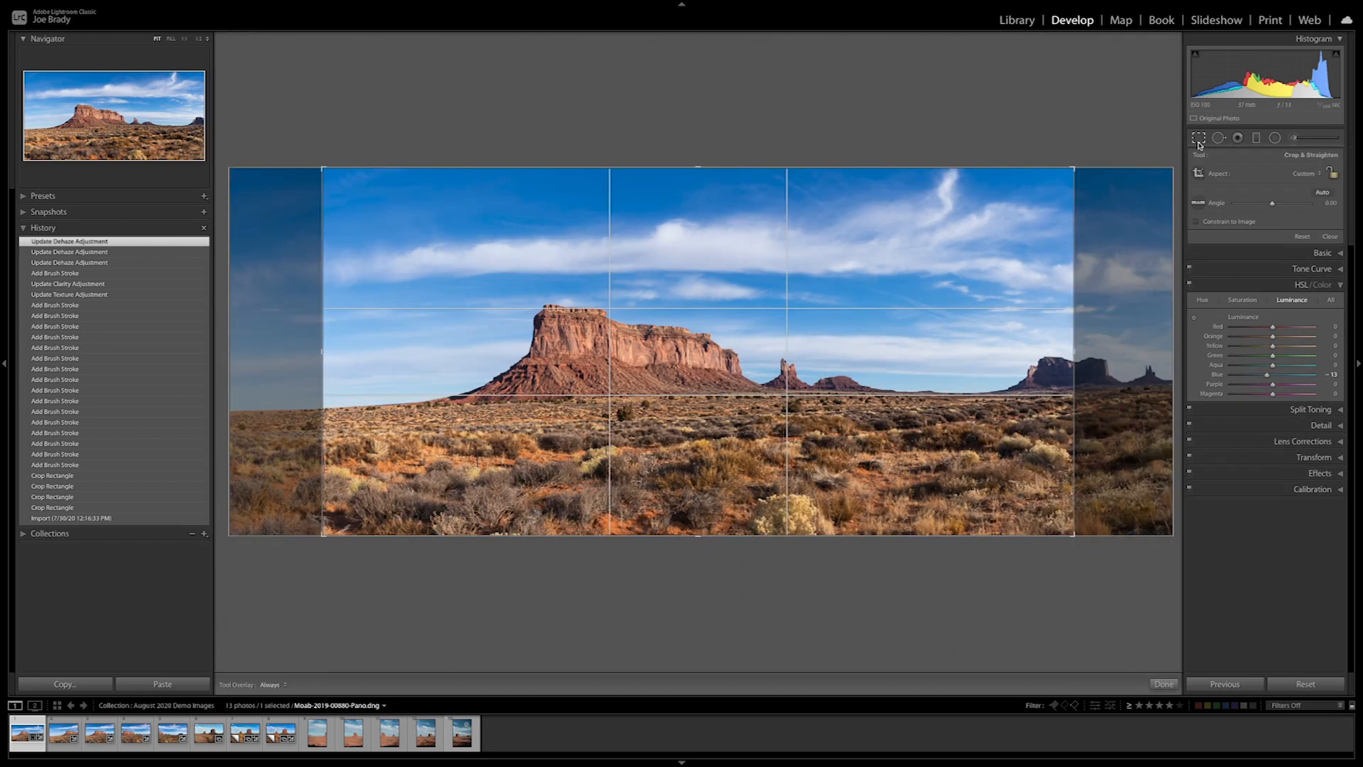
click(1305, 173)
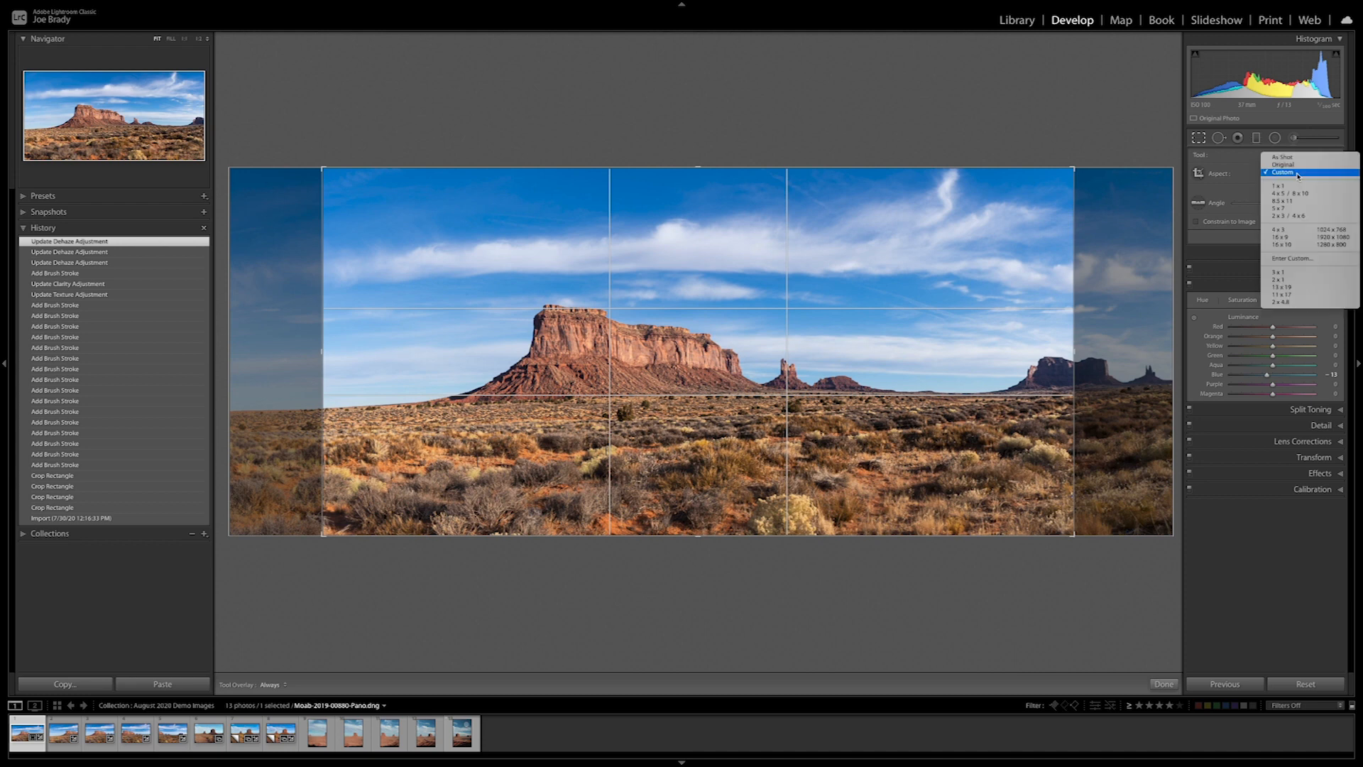
click(1290, 273)
mouse_move(1073, 475)
mouse_down()
mouse_move(1003, 471)
mouse_move(1056, 477)
mouse_up()
key(Return)
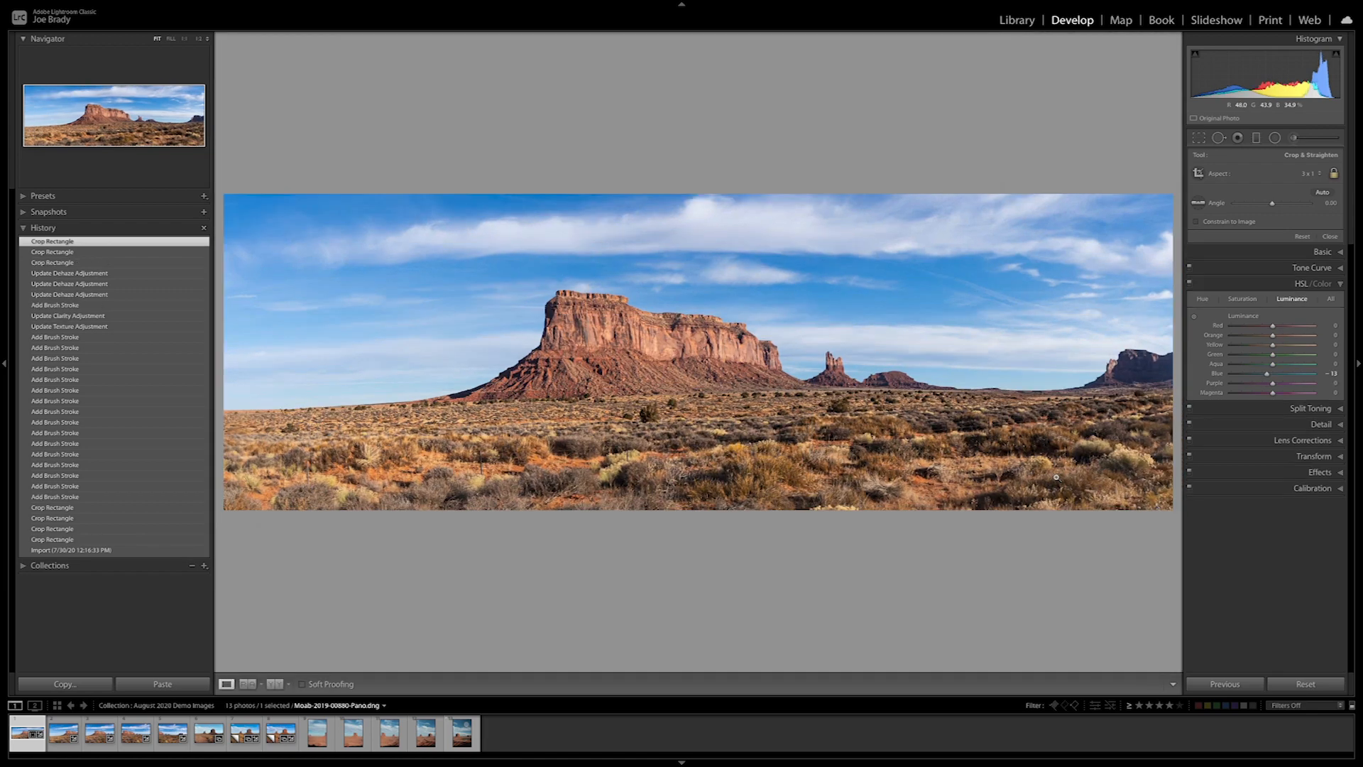
key(f)
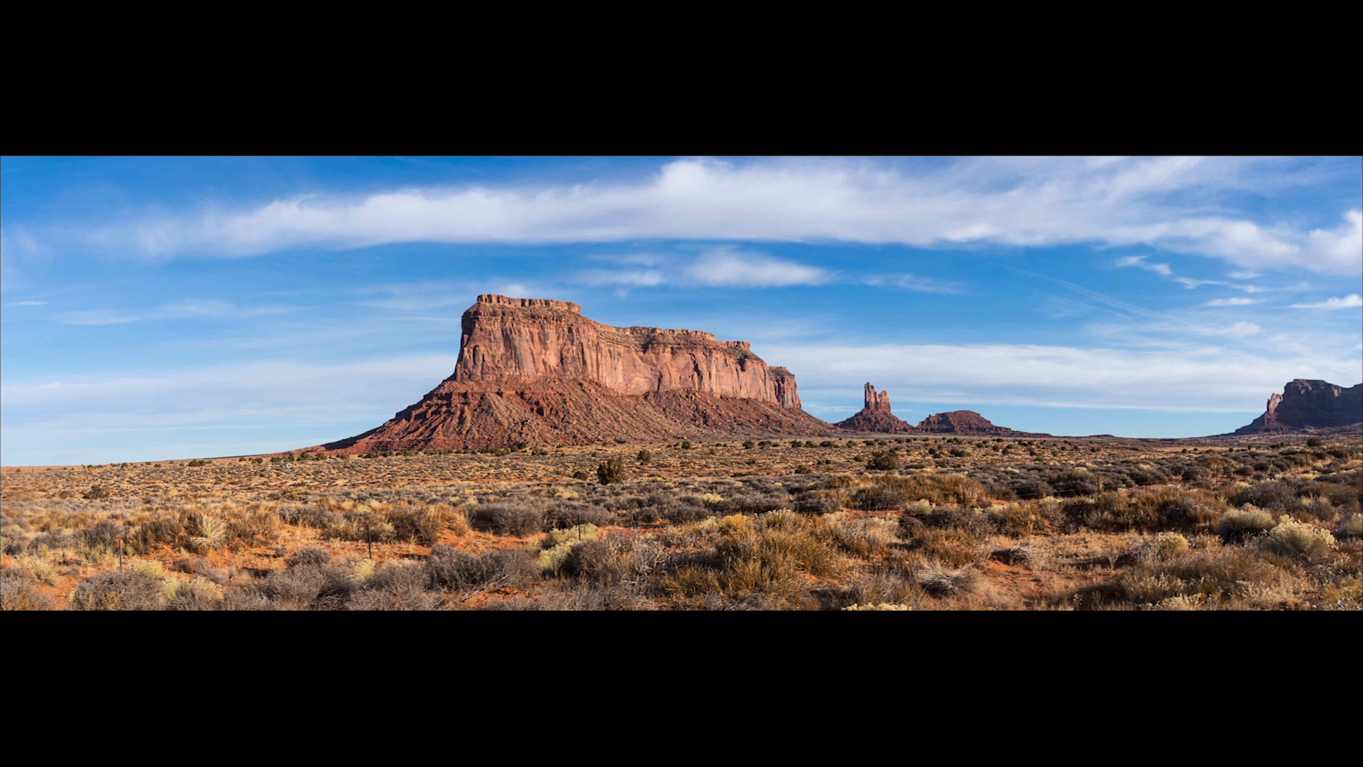
key(f)
Undo the 3 x 1 crop changes and close the crop tool
key(r)
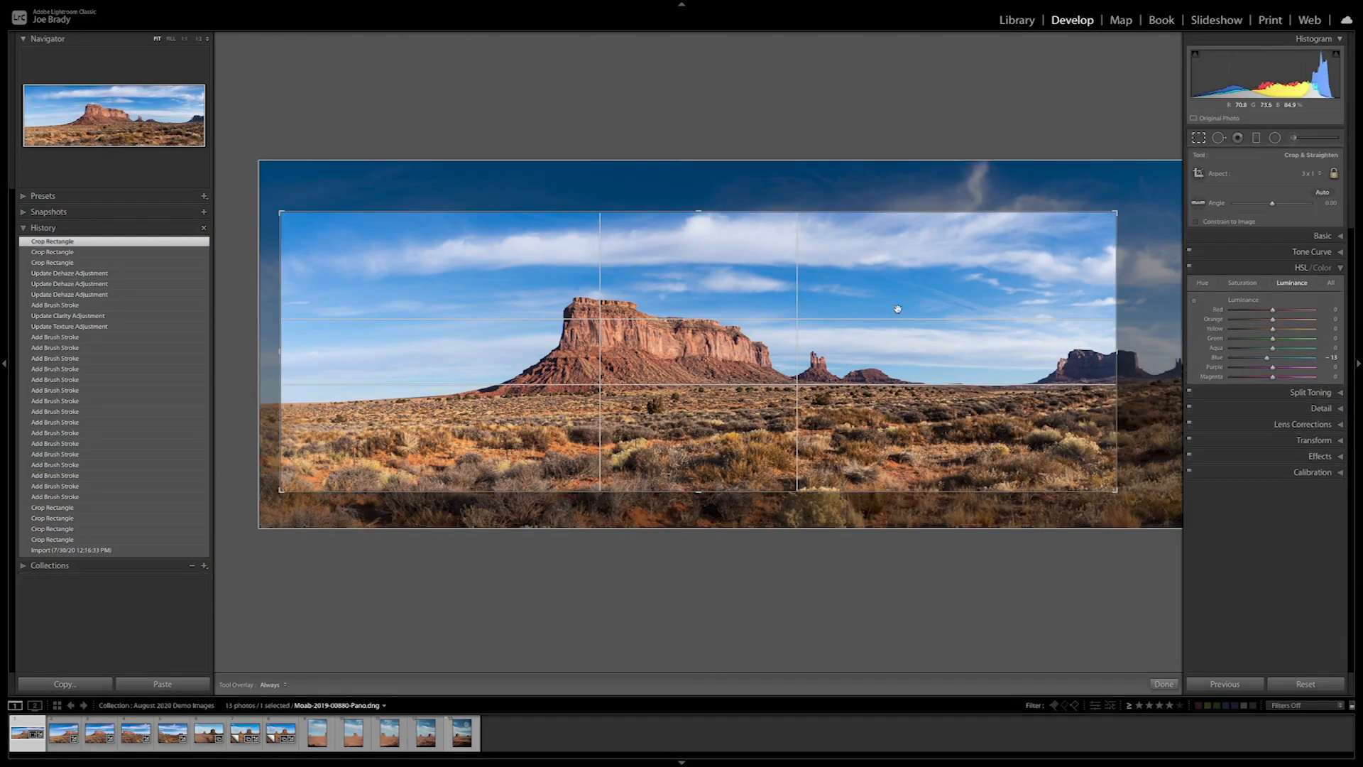
key(ctrl+z)
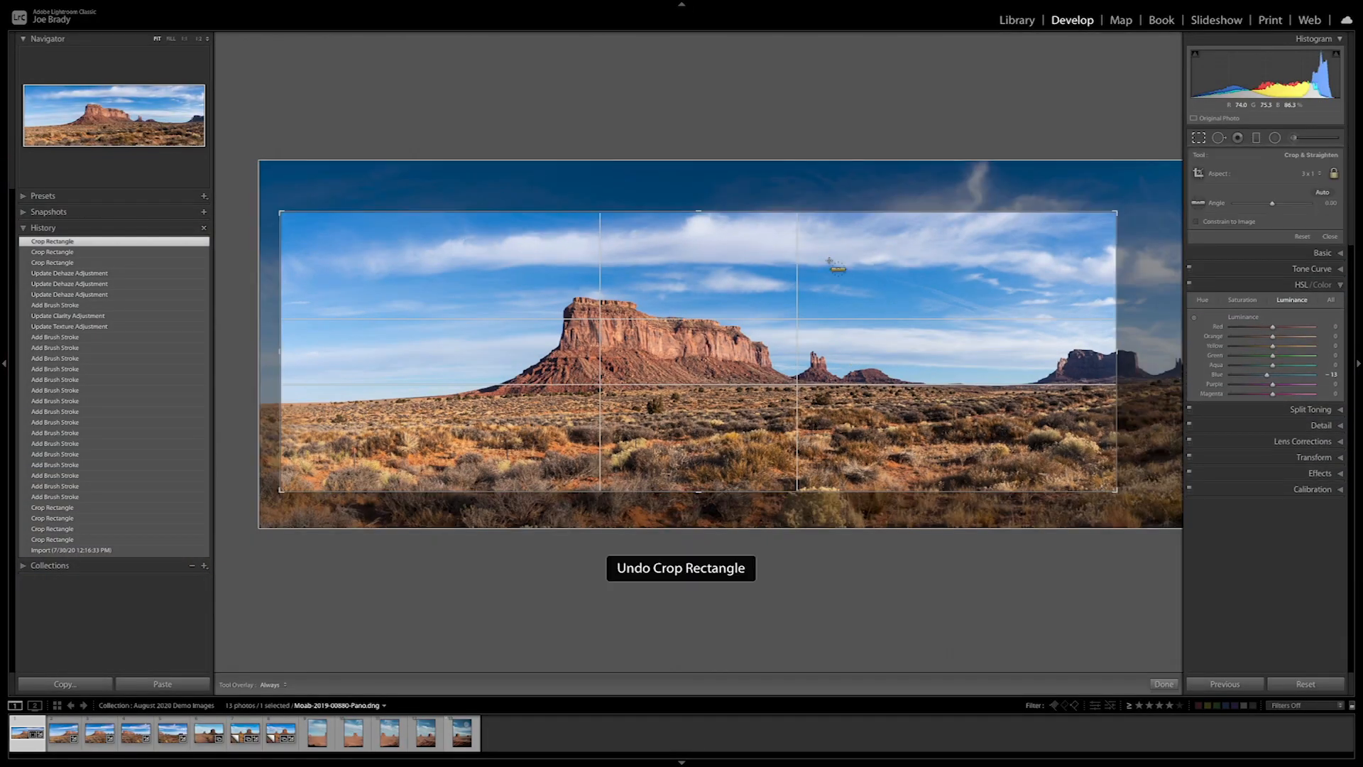
key(ctrl+z)
key(ctrl+z)
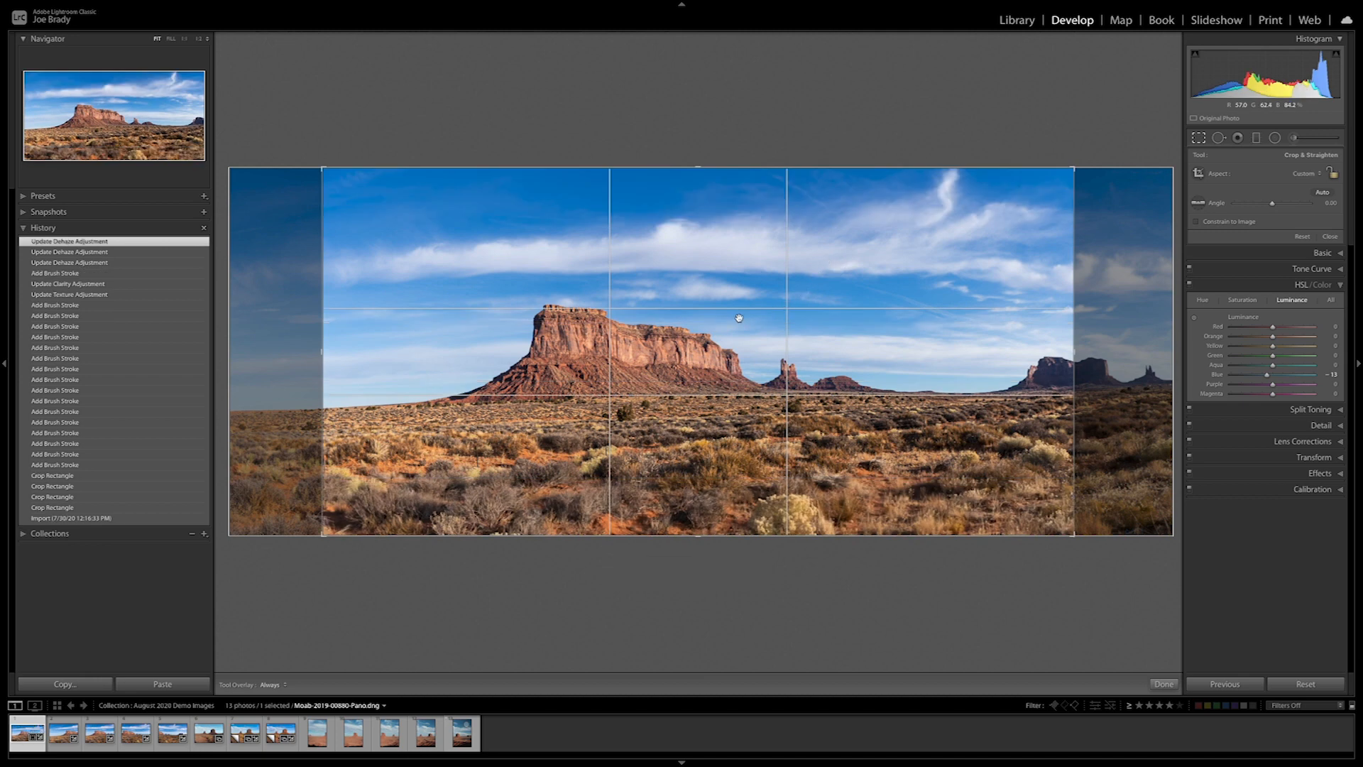
click(1165, 685)
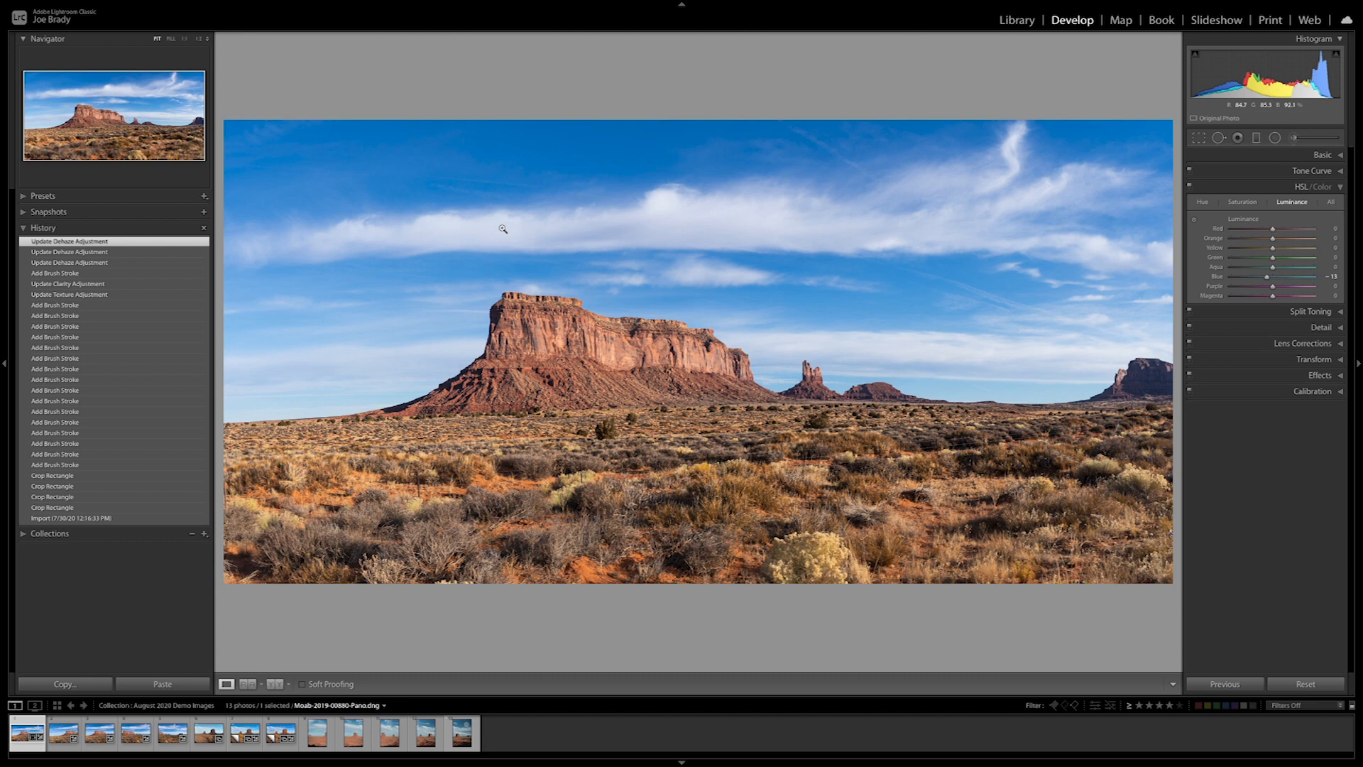
Open the panorama in Photoshop, collapse the Character panel, and duplicate the Background layer
key(i)
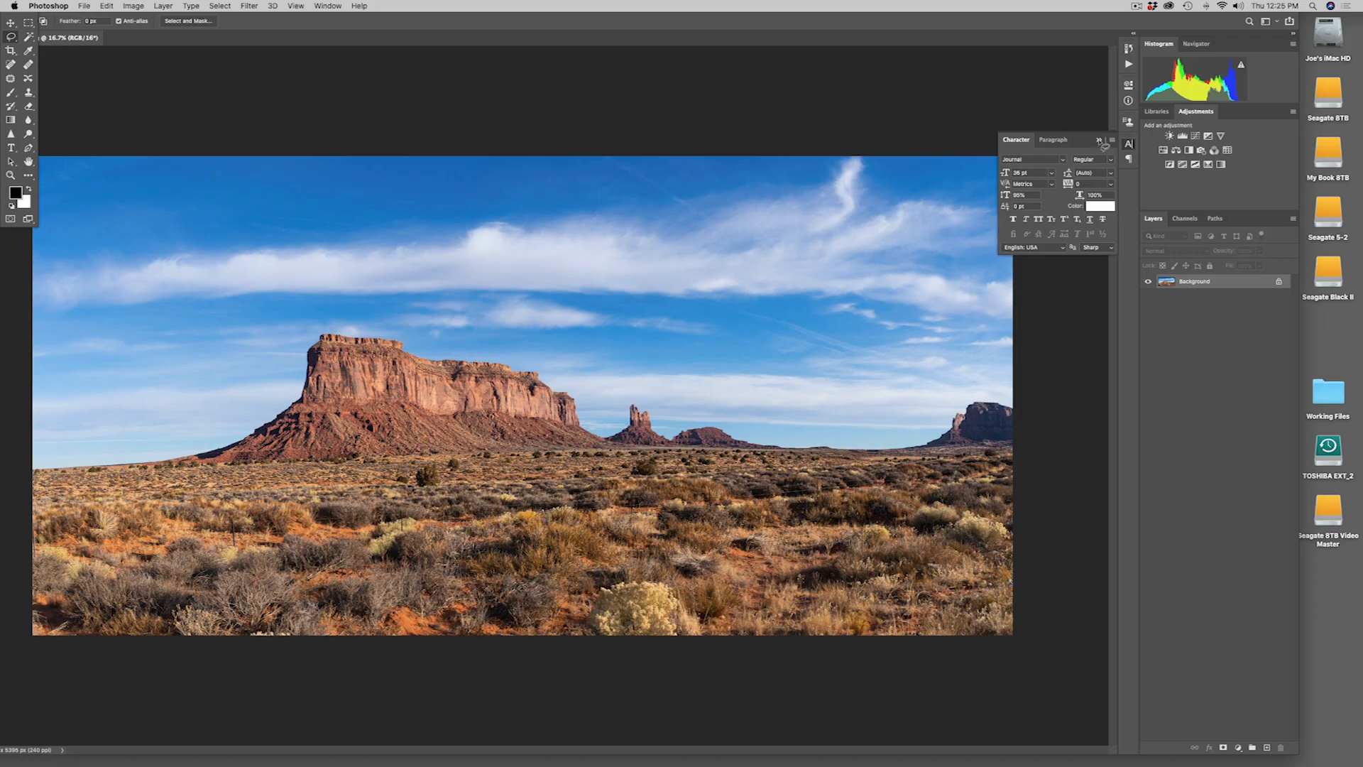
click(1099, 141)
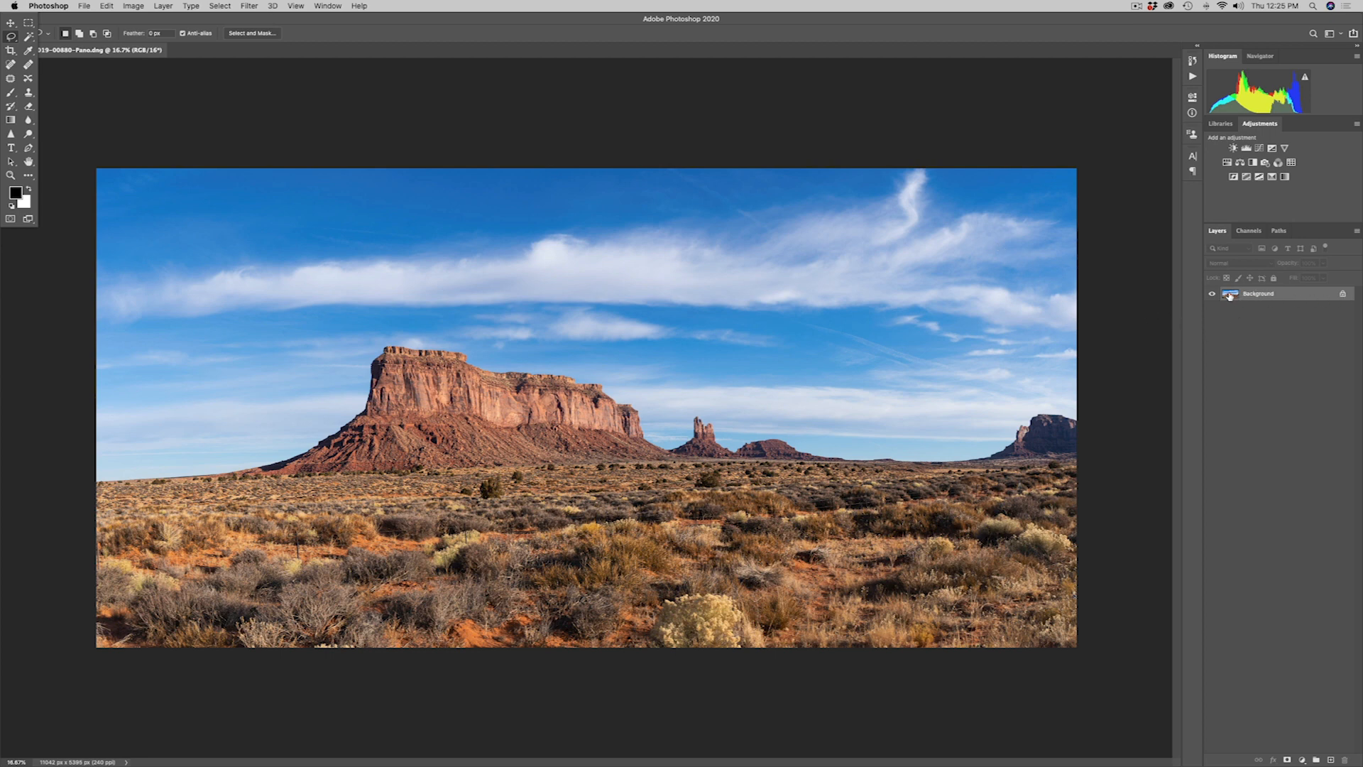
drag(1232, 296, 1331, 757)
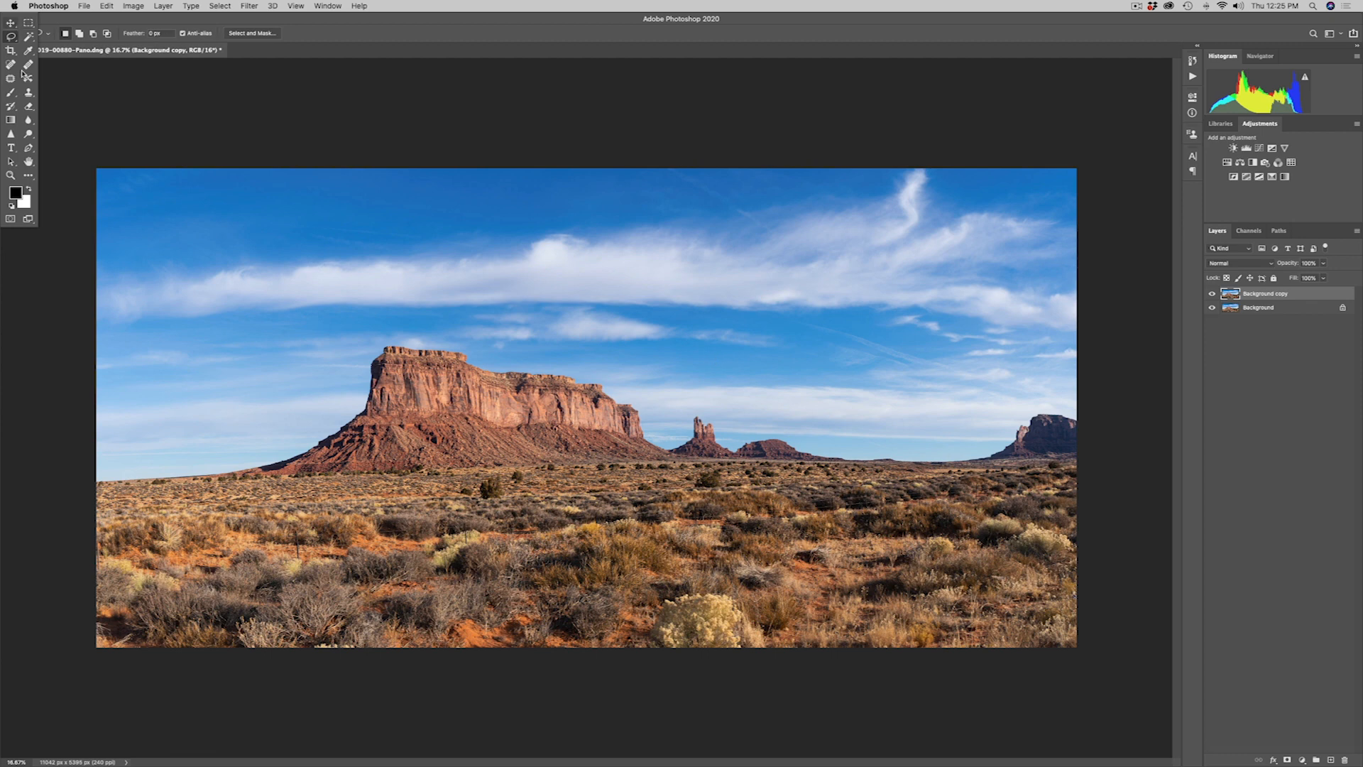
Switch the document to full screen mode with the menu bar and reposition the panorama in the workspace
right_click(31, 226)
click(86, 228)
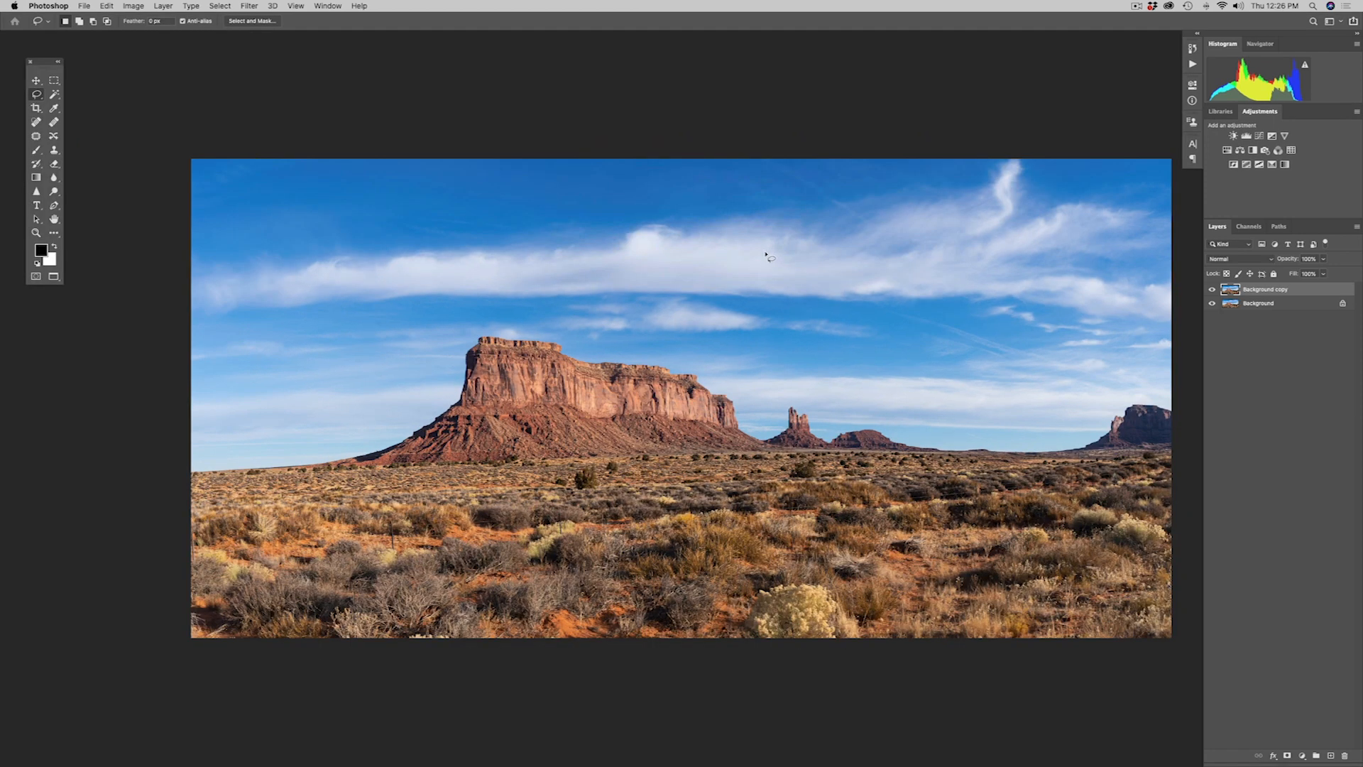
scroll(749, 257, right, 3)
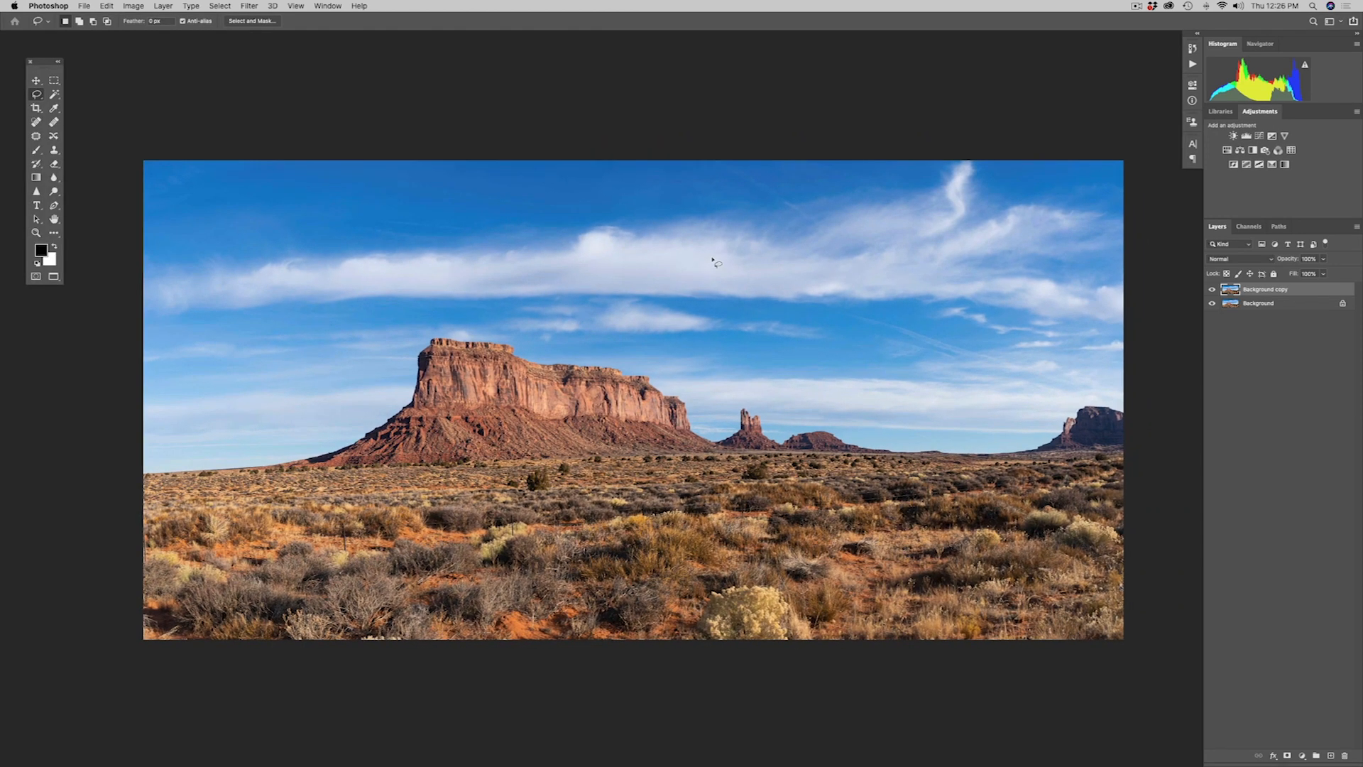
Show the rulers and place a horizontal guide across the upper sky, below the top of the vertical cloud wisp
key(super+r)
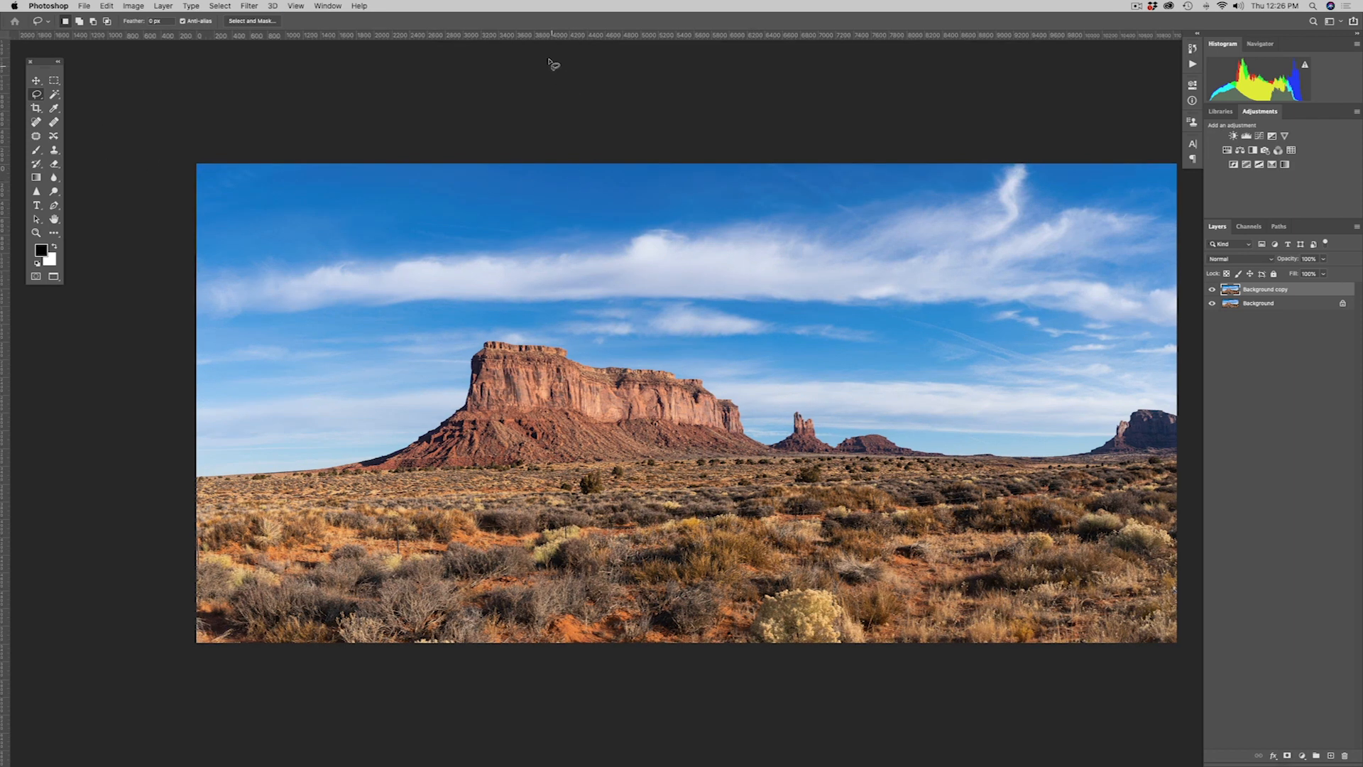
drag(576, 38, 608, 219)
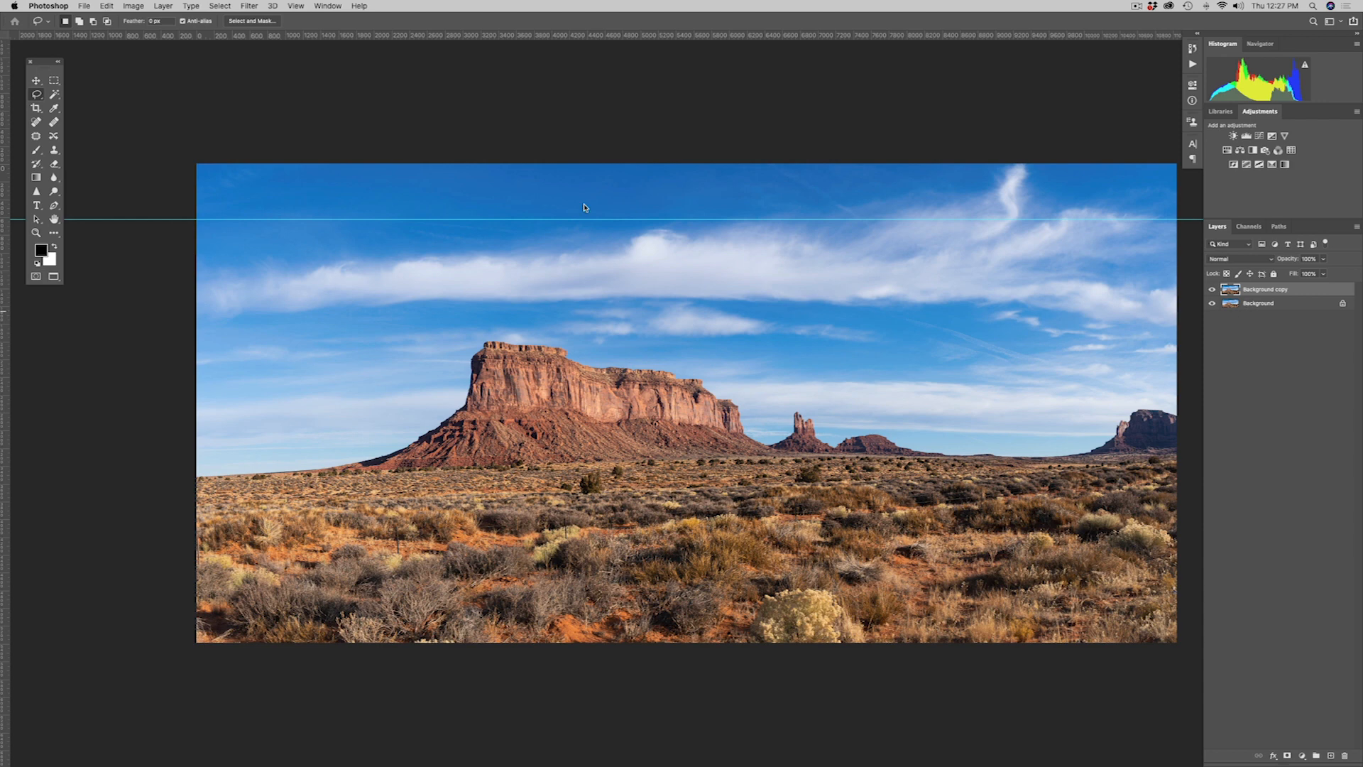
Select the sky from the image's top edge to the large butte's summit, compress it down to the guide with Content-Aware Scale, and deselect
key(m)
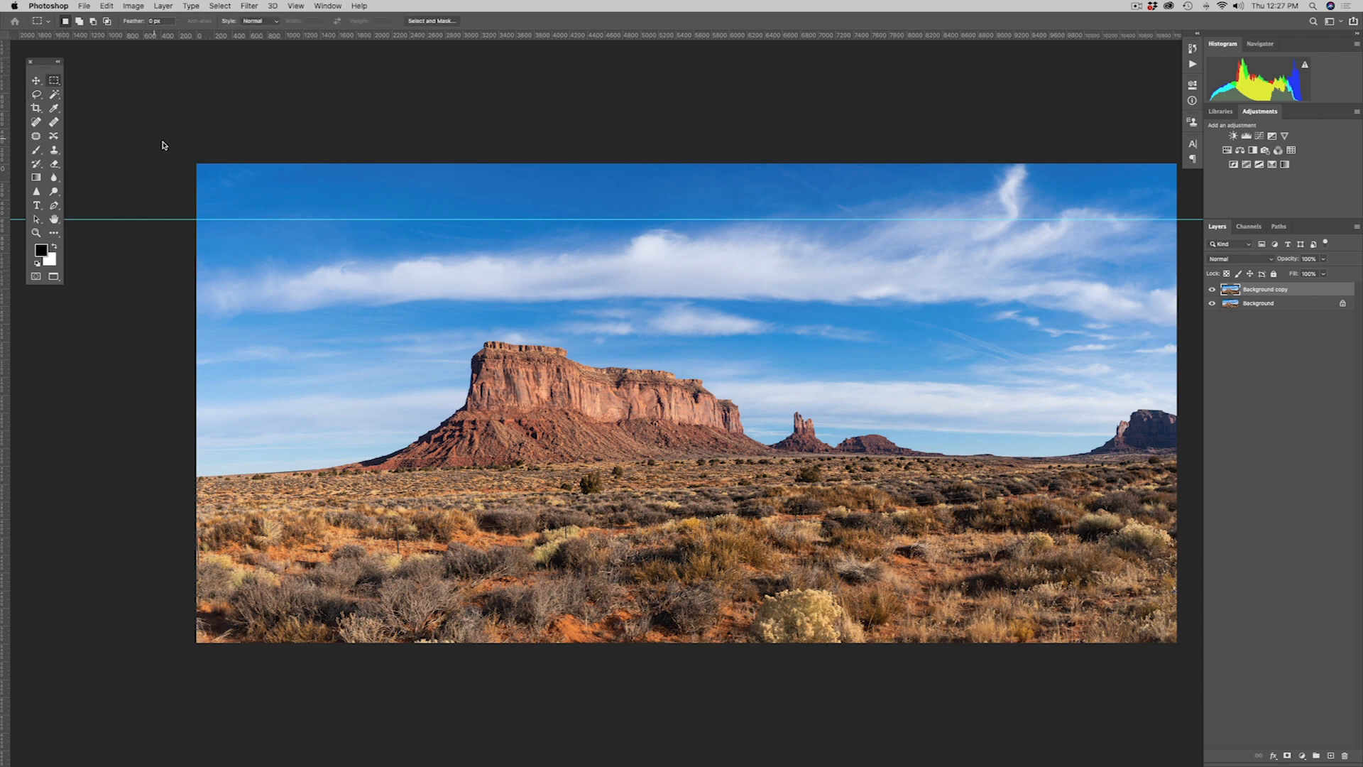
drag(197, 165, 1180, 361)
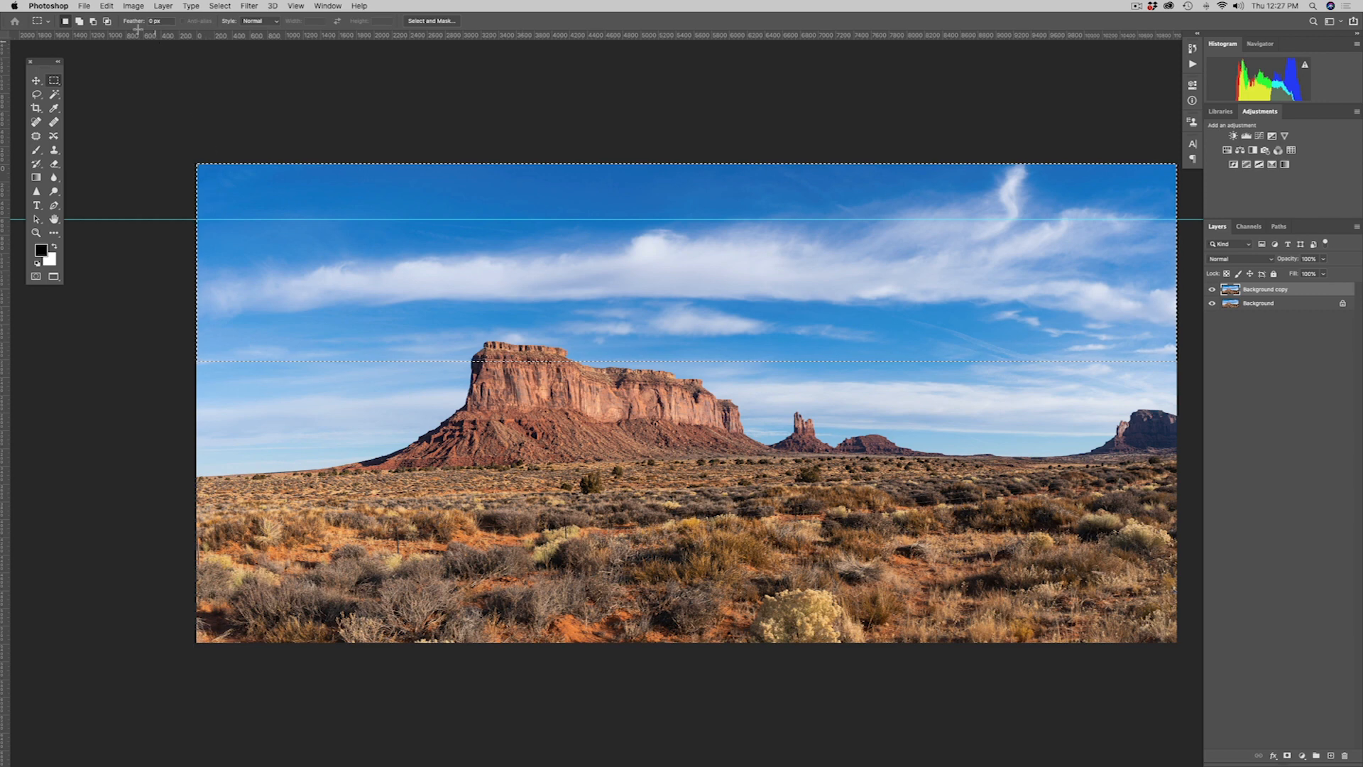
click(106, 5)
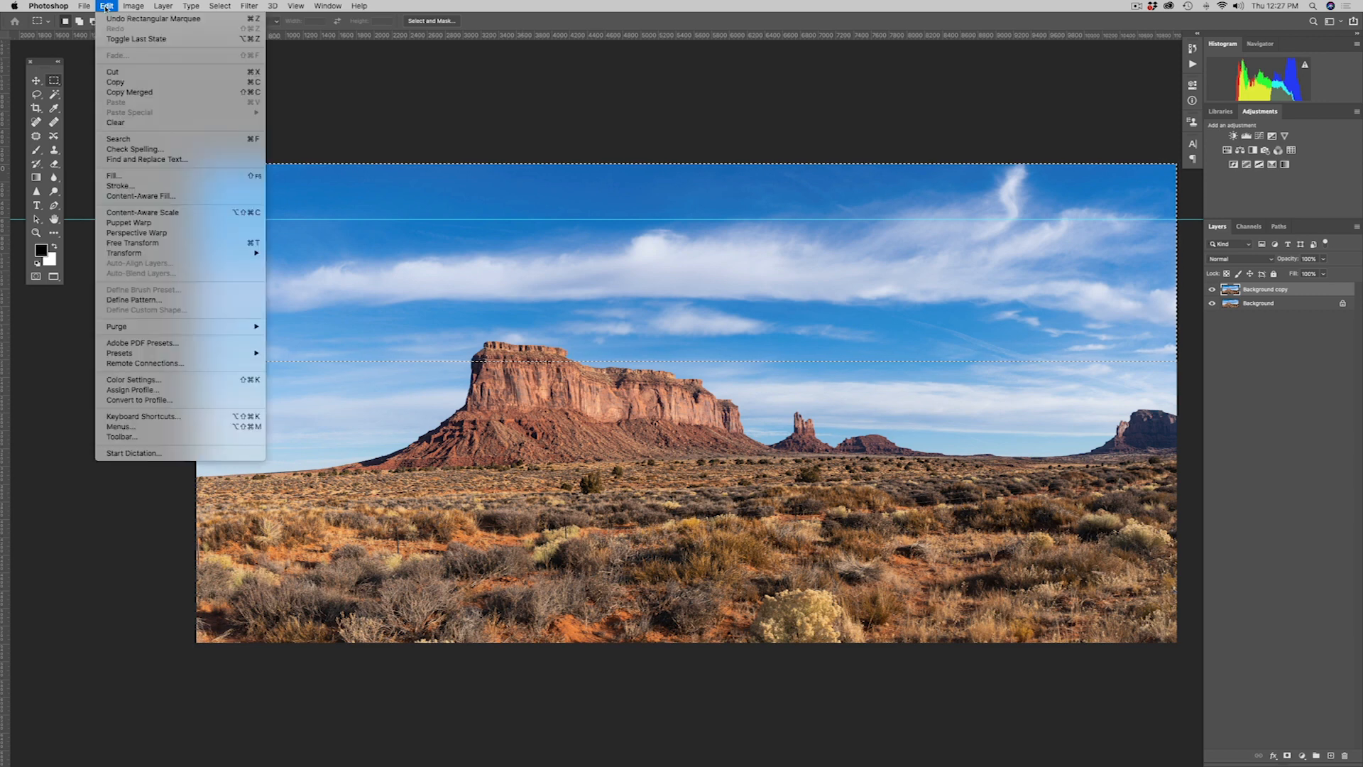
click(140, 212)
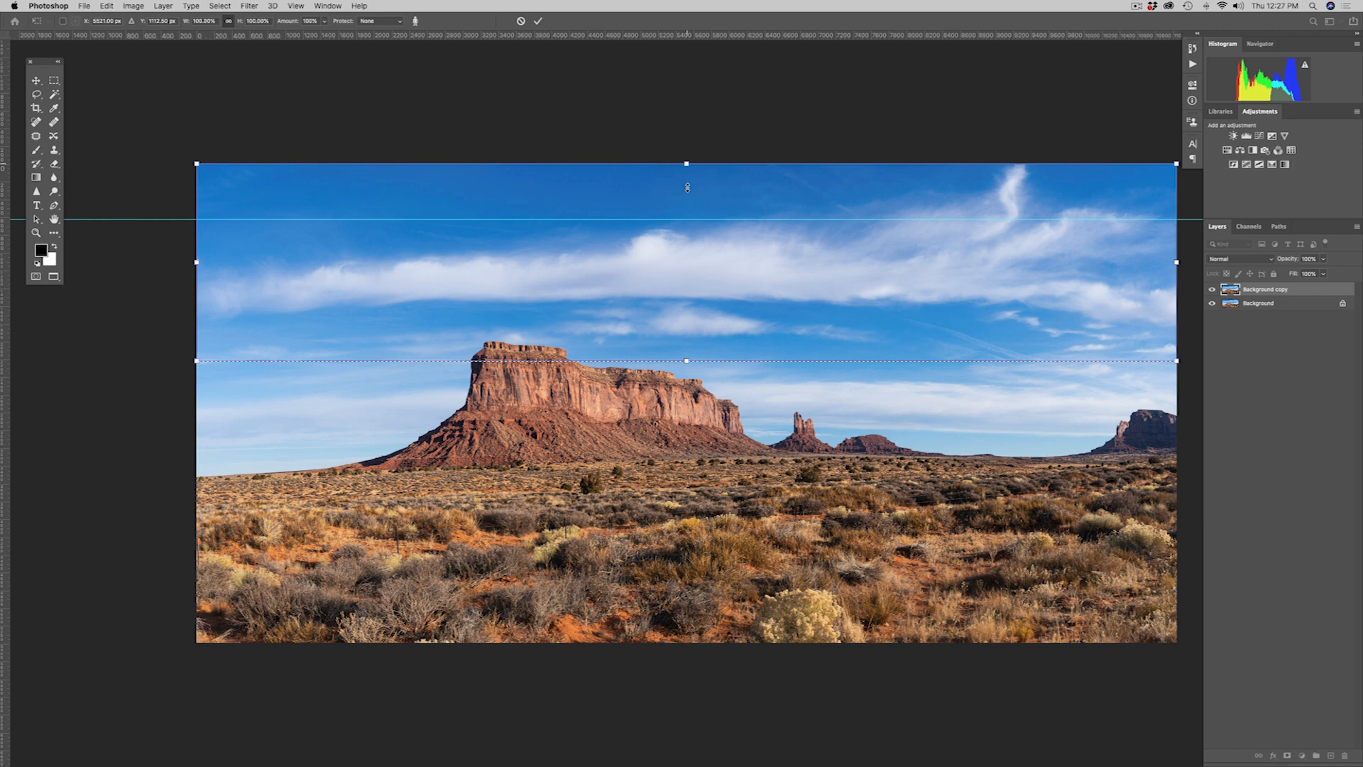
drag(688, 188, 688, 220)
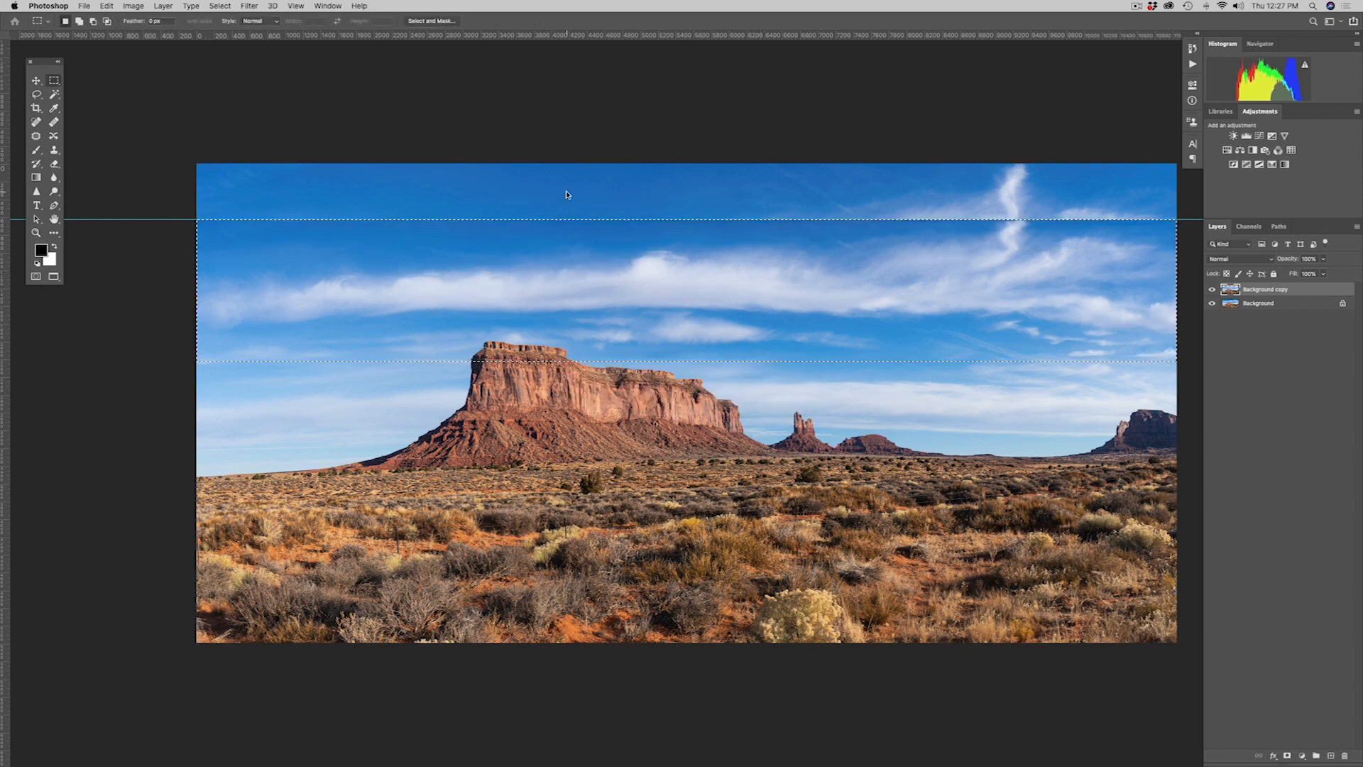
key(super+d)
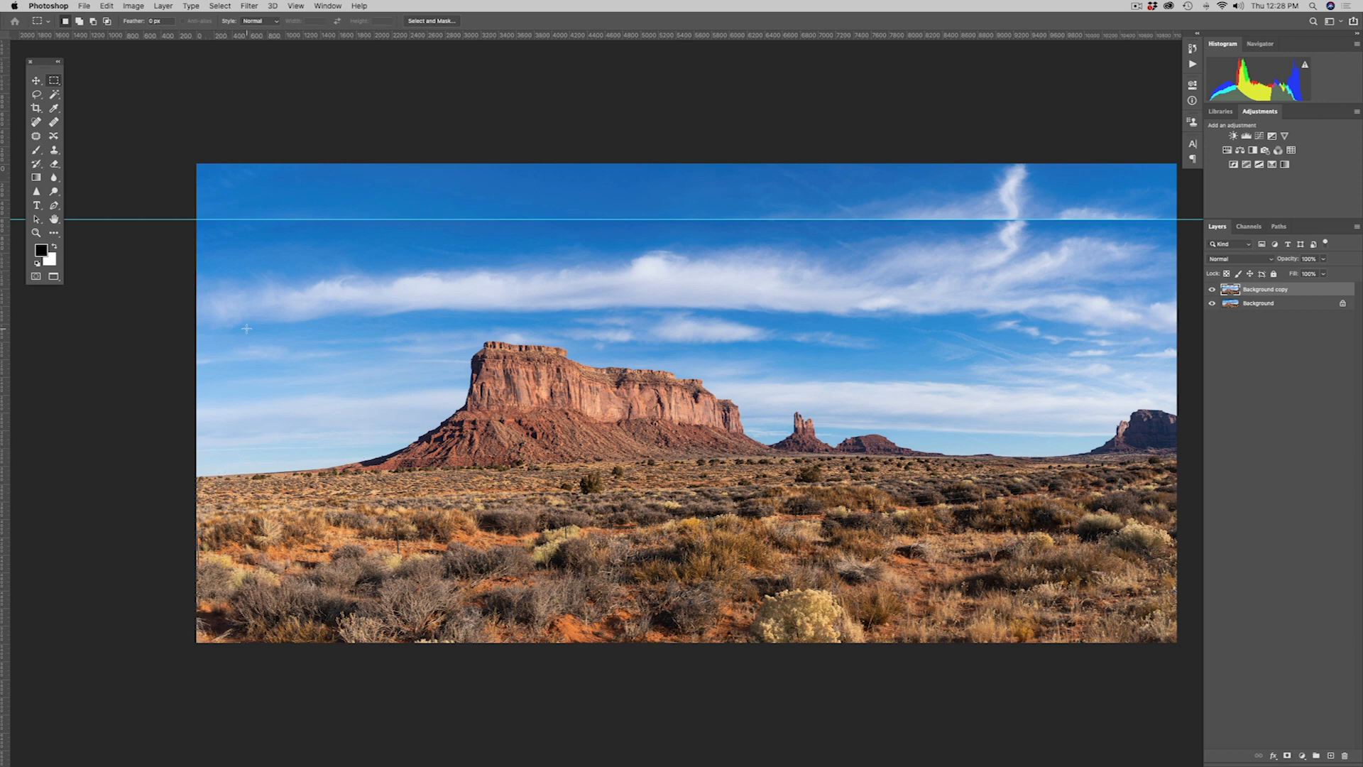
Select the full-height strip from the image's left edge to the butte's base, warp its sloping horizon slightly upward at the edge, and deselect
drag(182, 144, 357, 649)
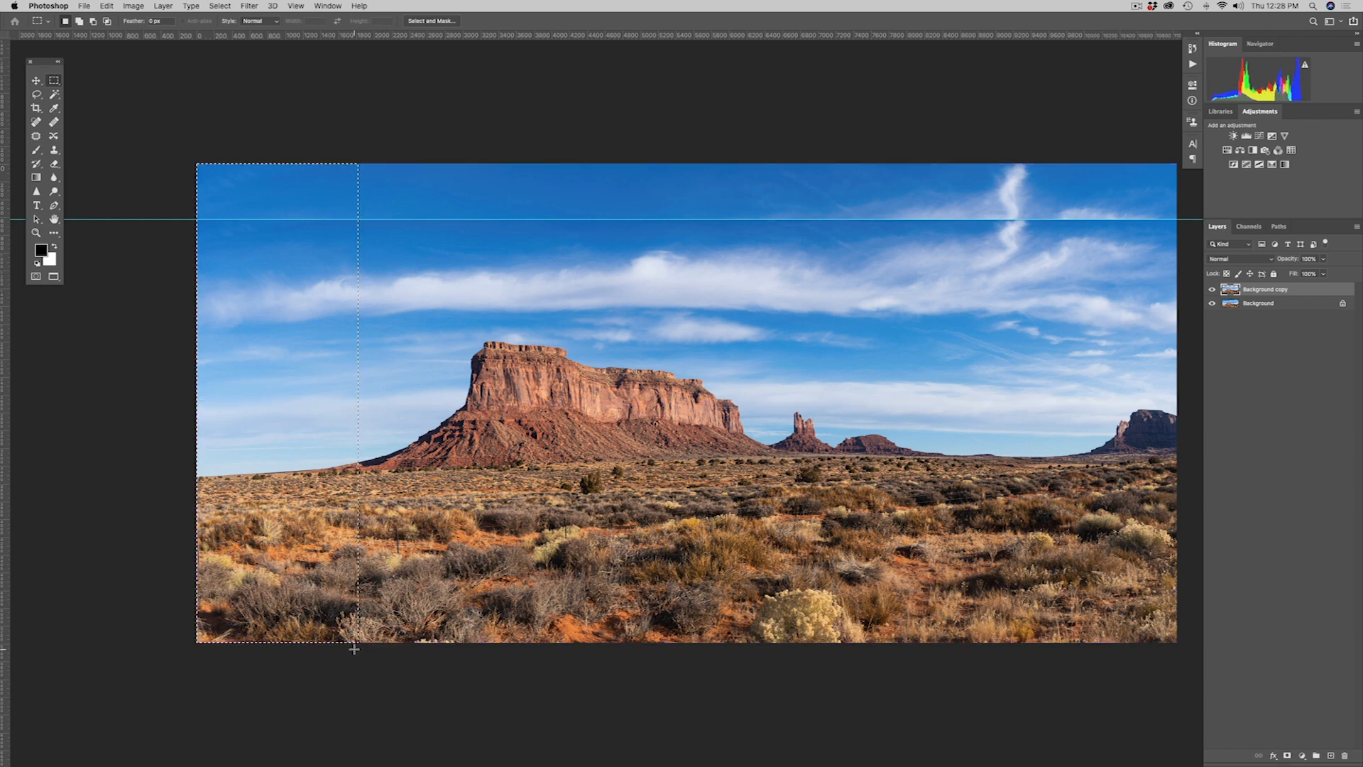
click(107, 5)
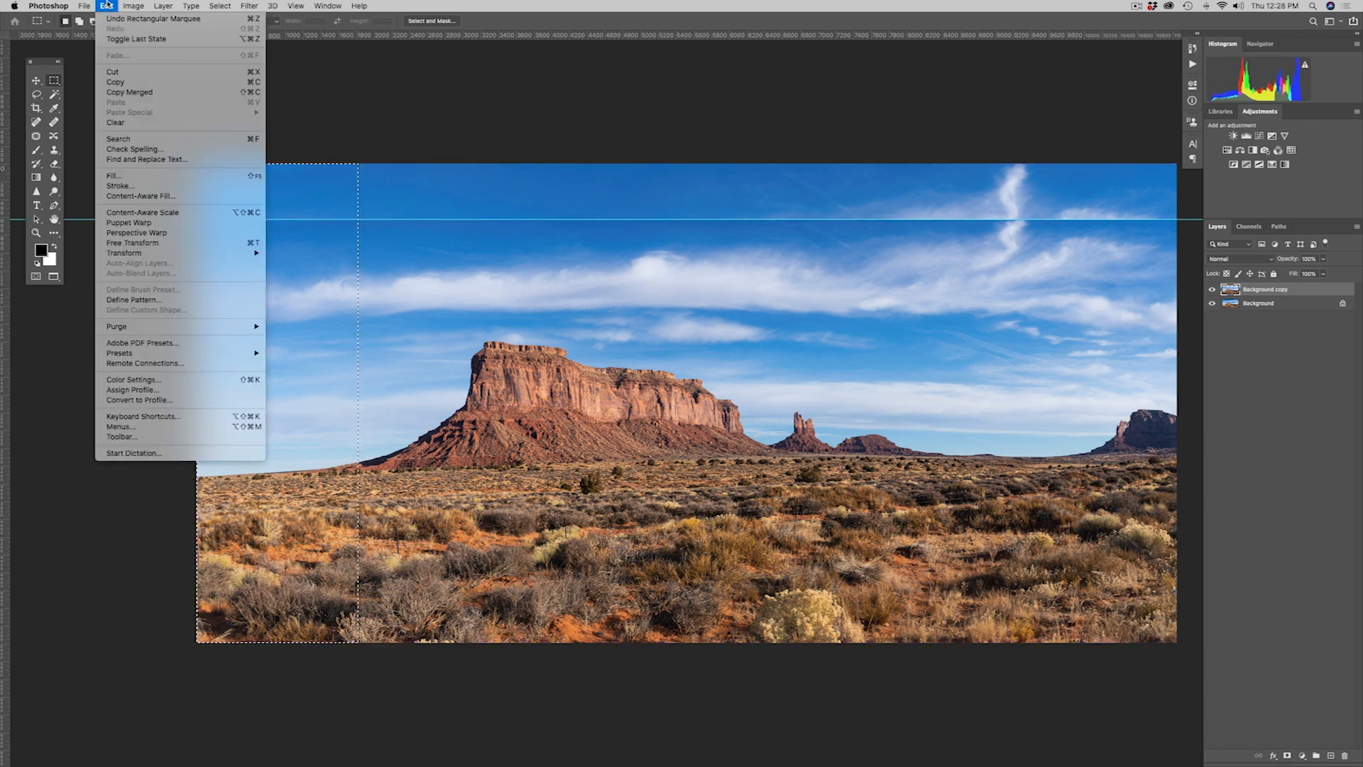
mouse_move(149, 254)
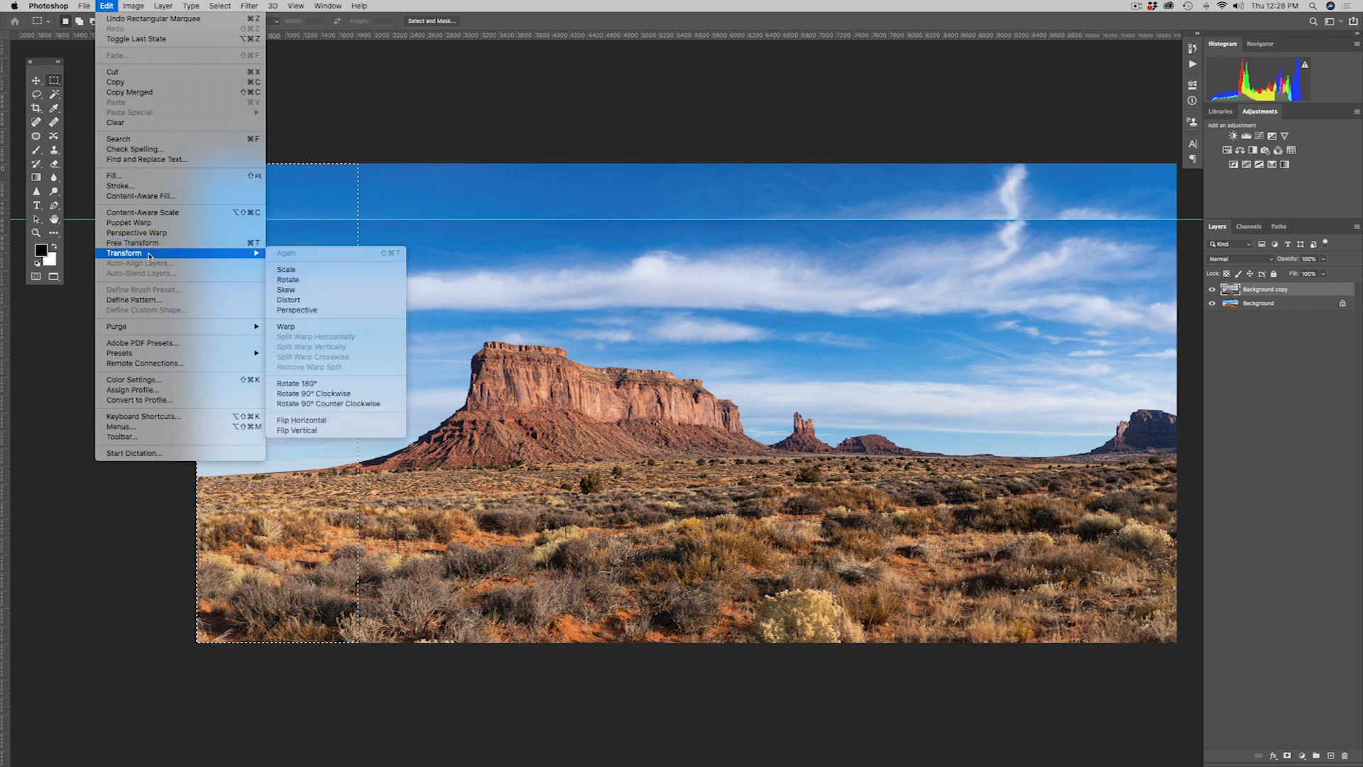
click(286, 326)
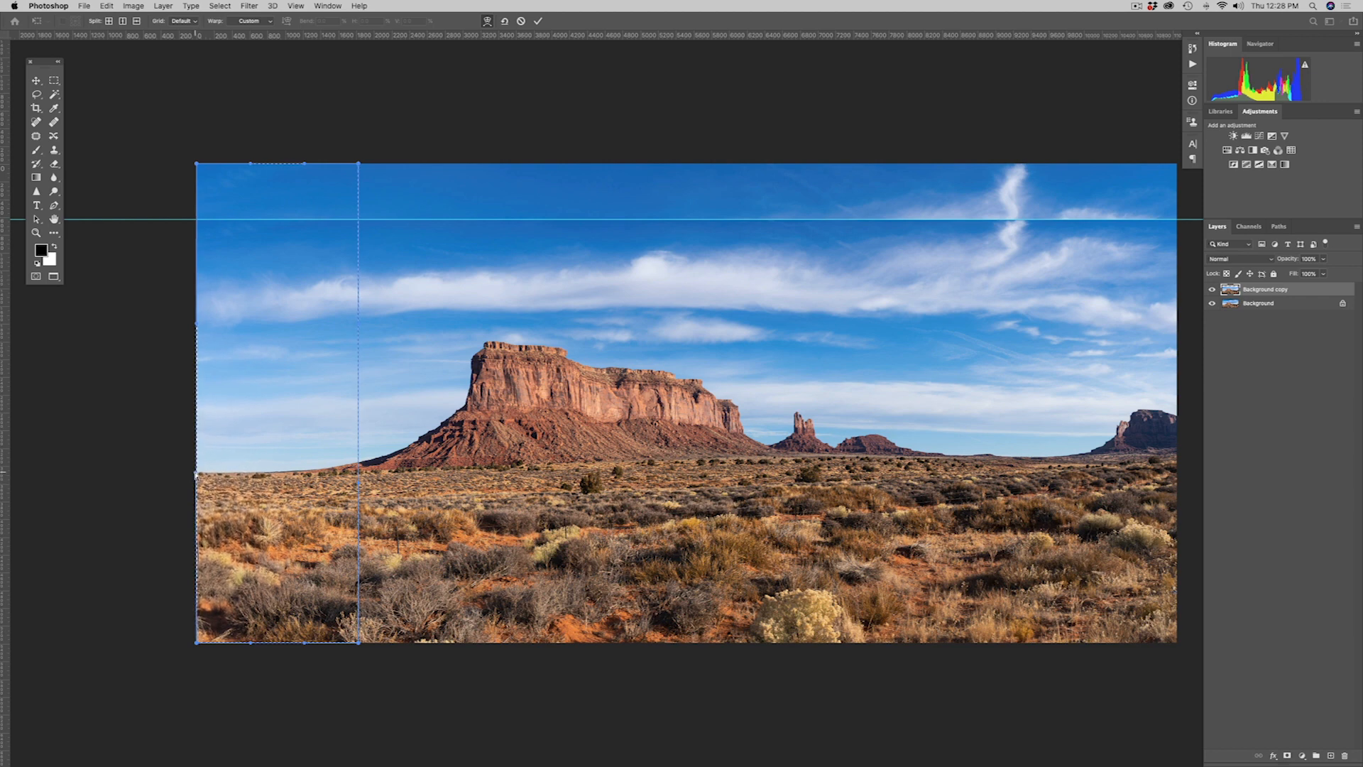
mouse_move(197, 474)
mouse_down()
mouse_move(196, 492)
mouse_move(195, 474)
mouse_up()
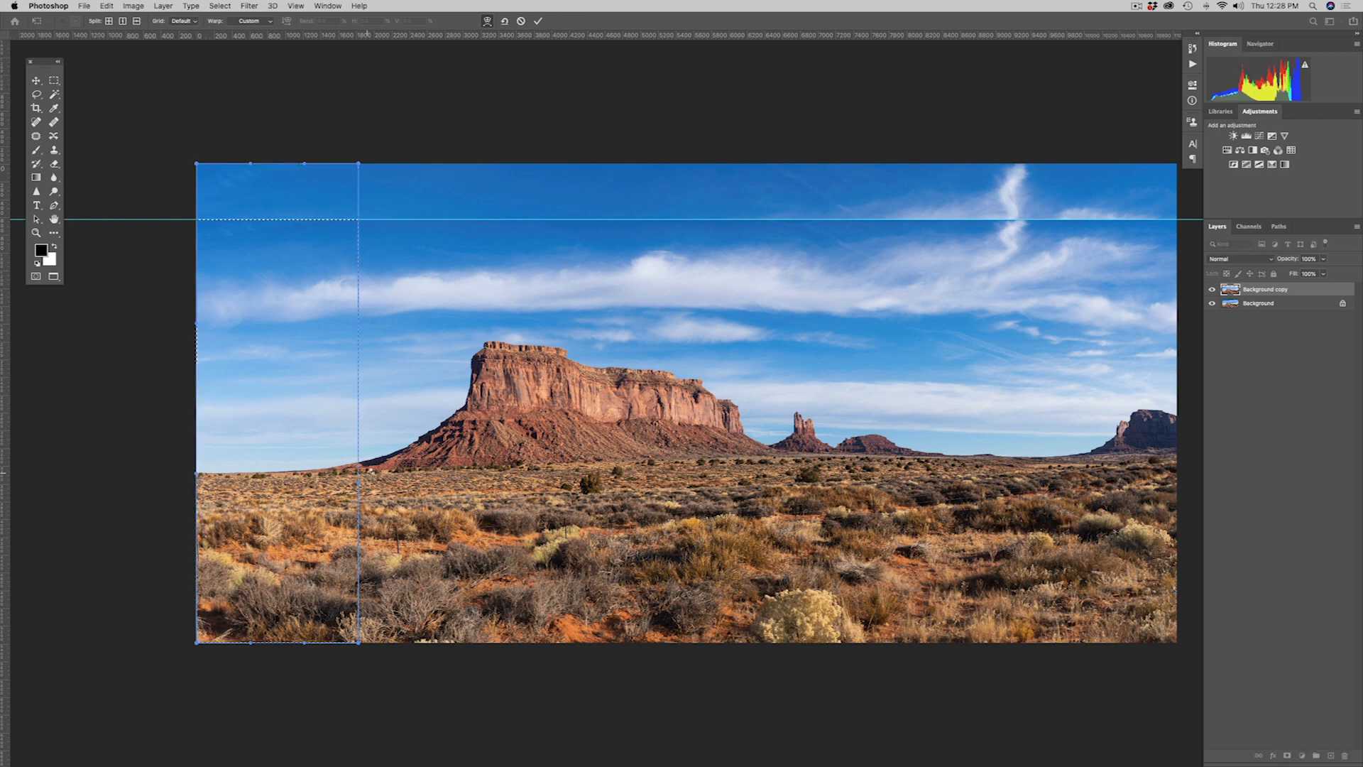
key(Return)
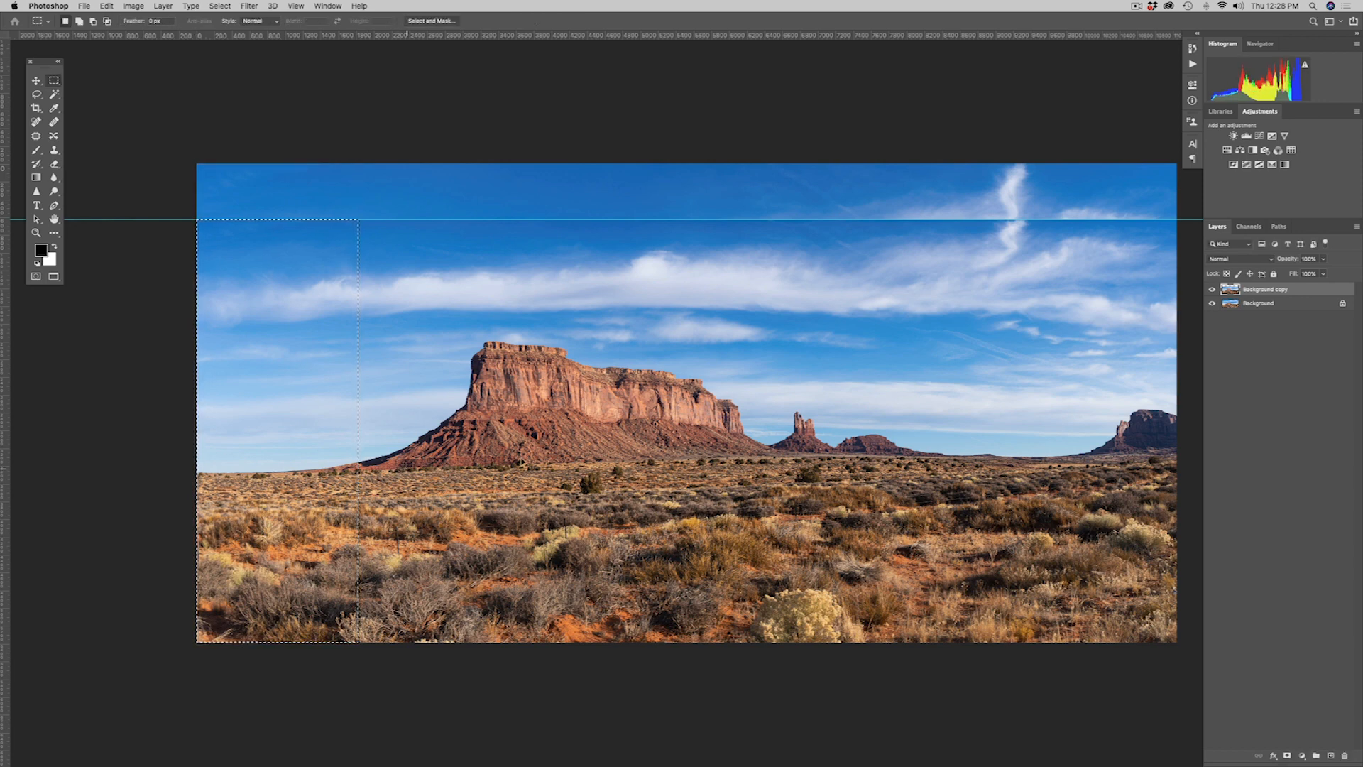
key(super+d)
Toggle the Background copy layer's visibility repeatedly to compare the compressed sky and warped horizon with the original
click(1213, 290)
click(1212, 290)
click(1212, 290)
click(1212, 290)
click(1213, 290)
click(1213, 290)
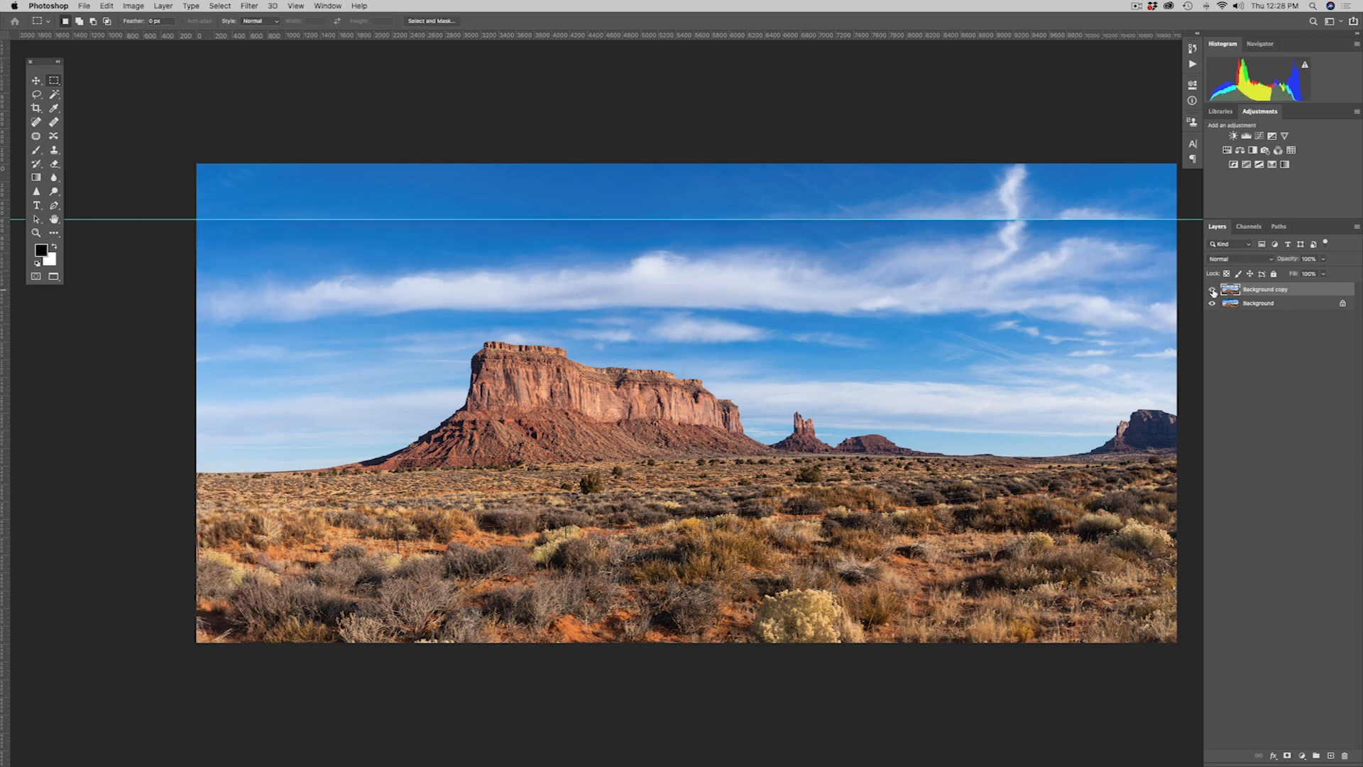
click(1213, 289)
click(1213, 290)
click(1213, 290)
click(1212, 289)
click(1212, 289)
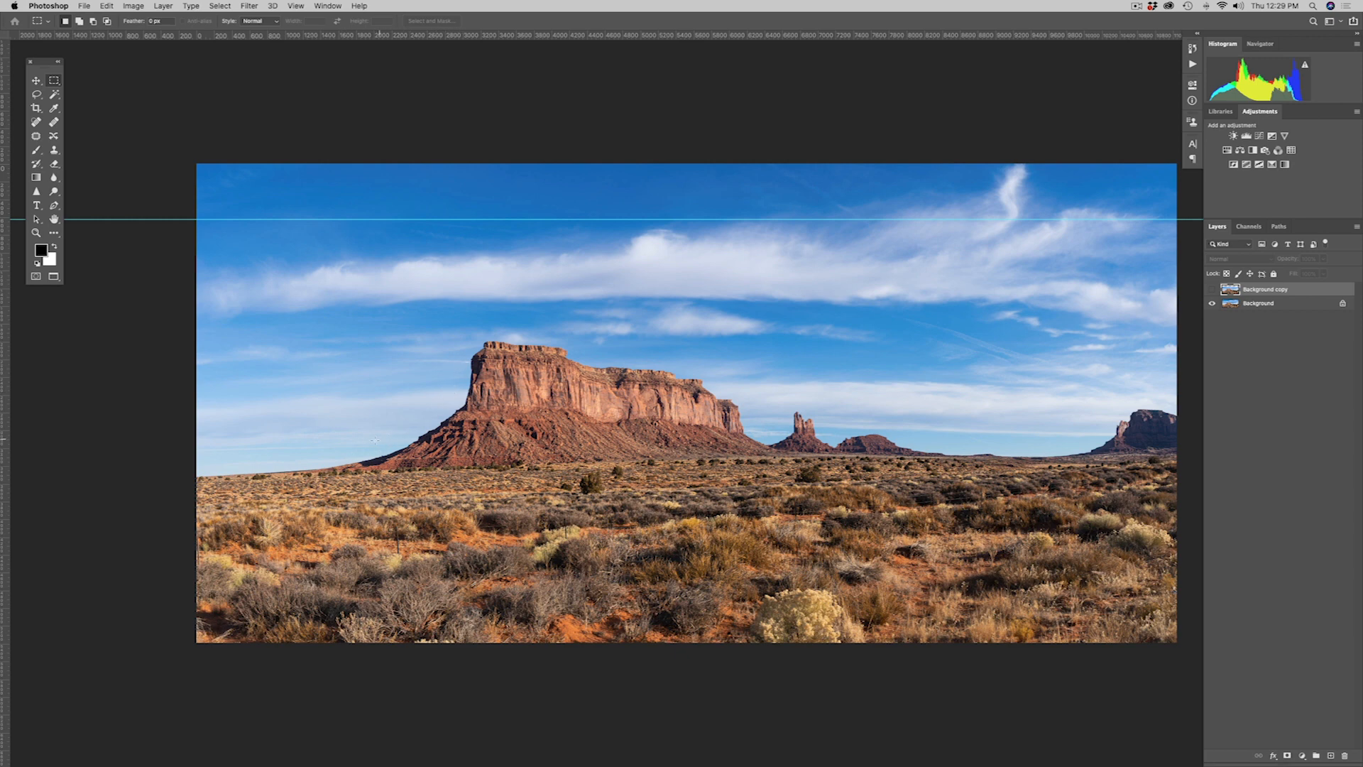
click(1211, 289)
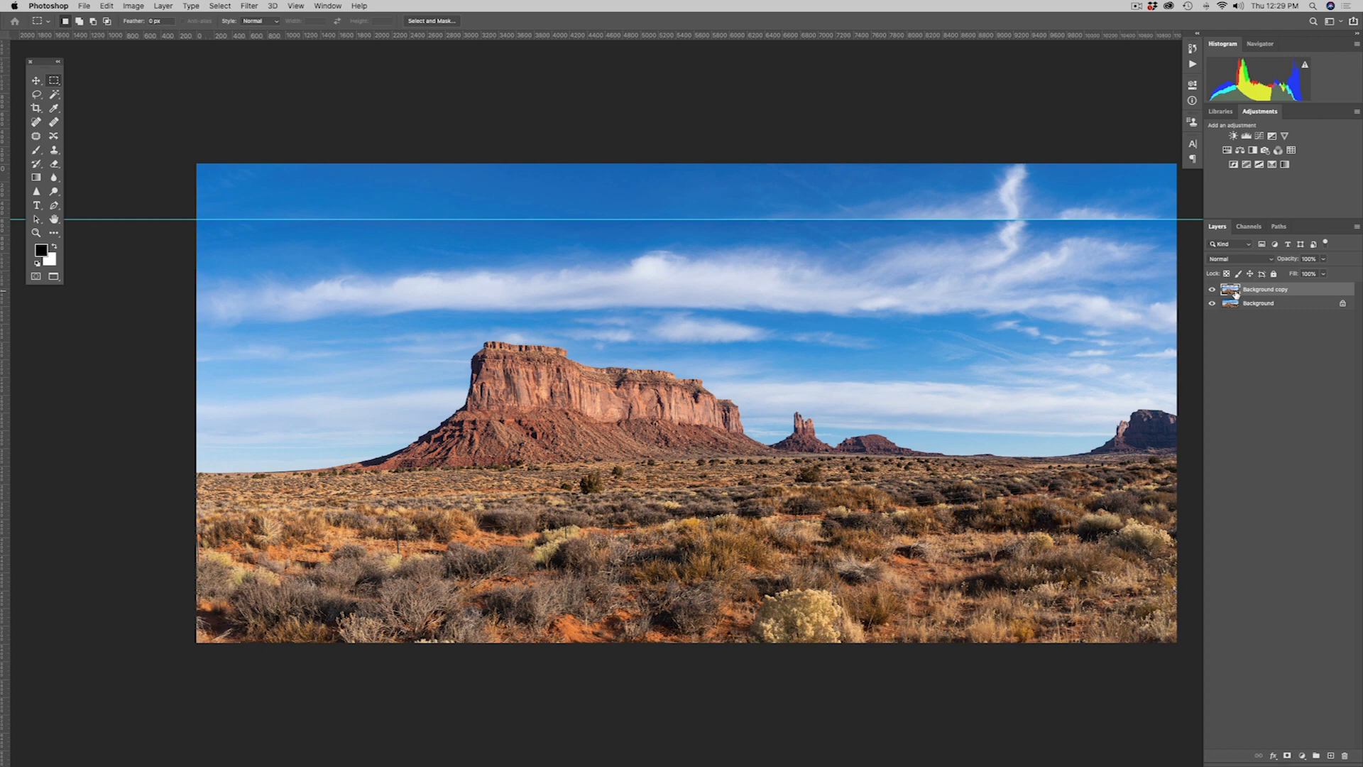
Duplicate the Background copy layer and inspect the fence posts in the foreground brush up close
key(super+j)
key(z)
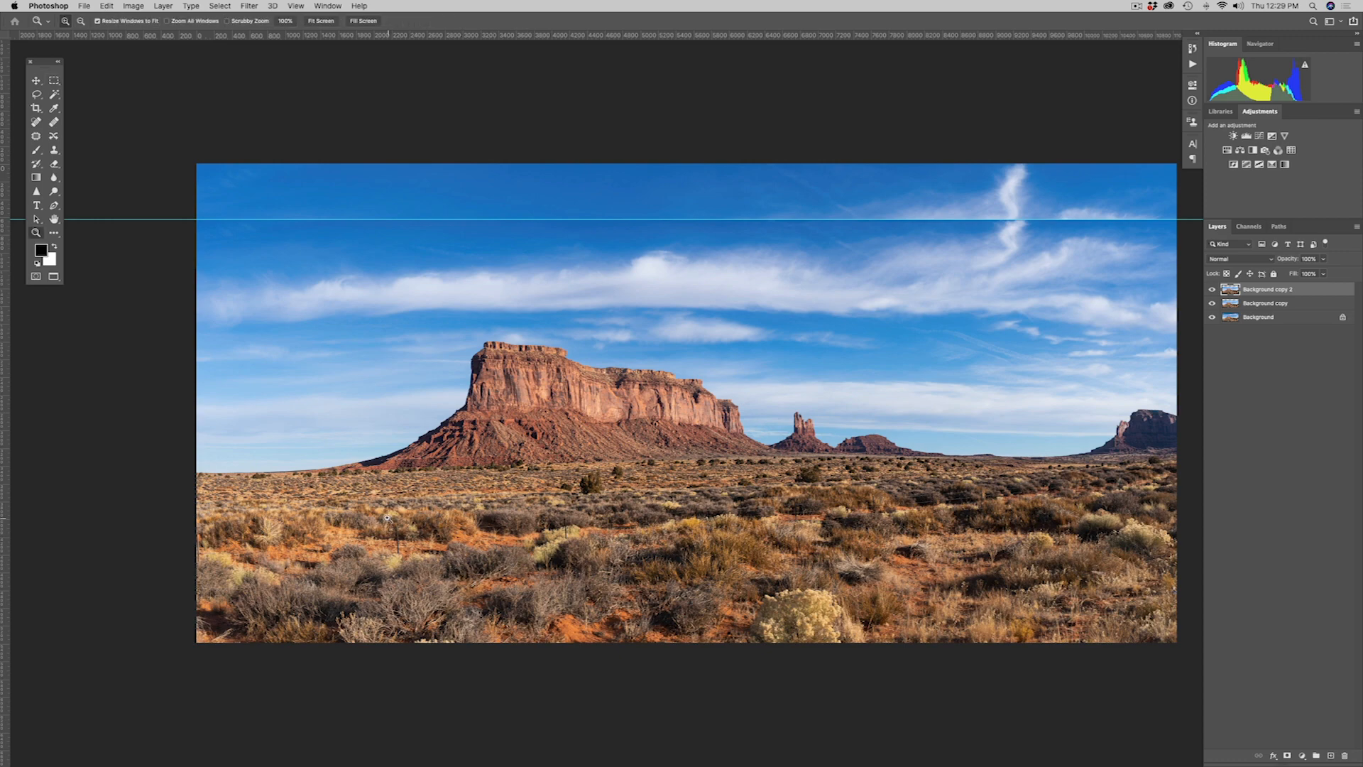
drag(341, 502, 450, 585)
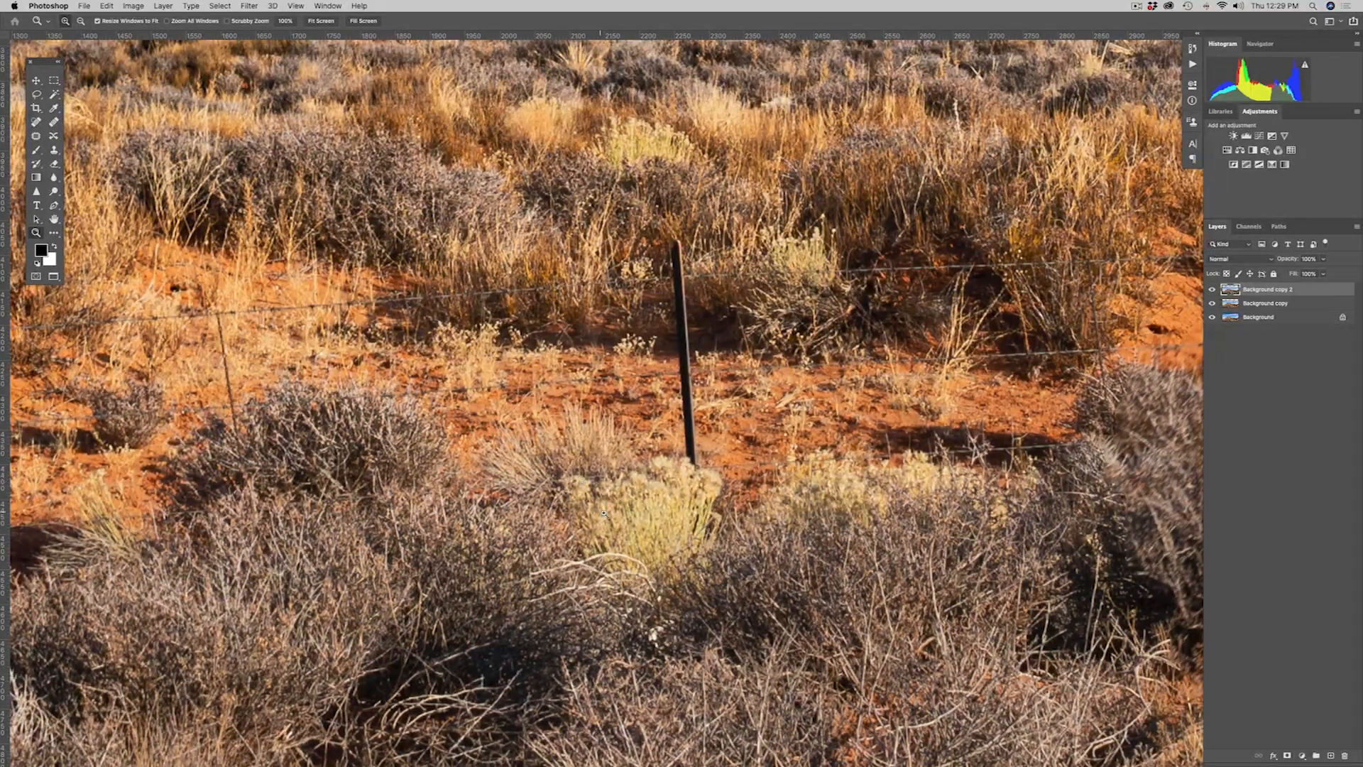
alt+click(714, 524)
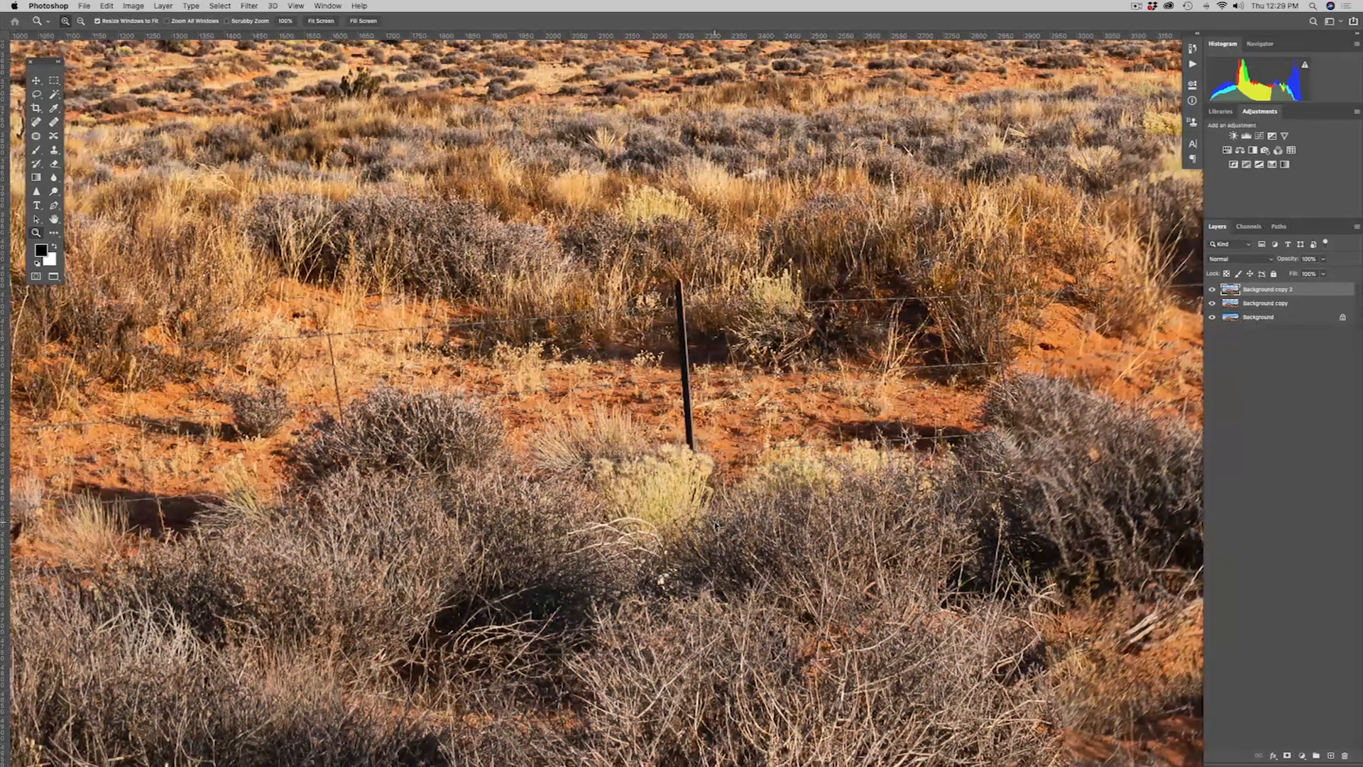
key(super+0)
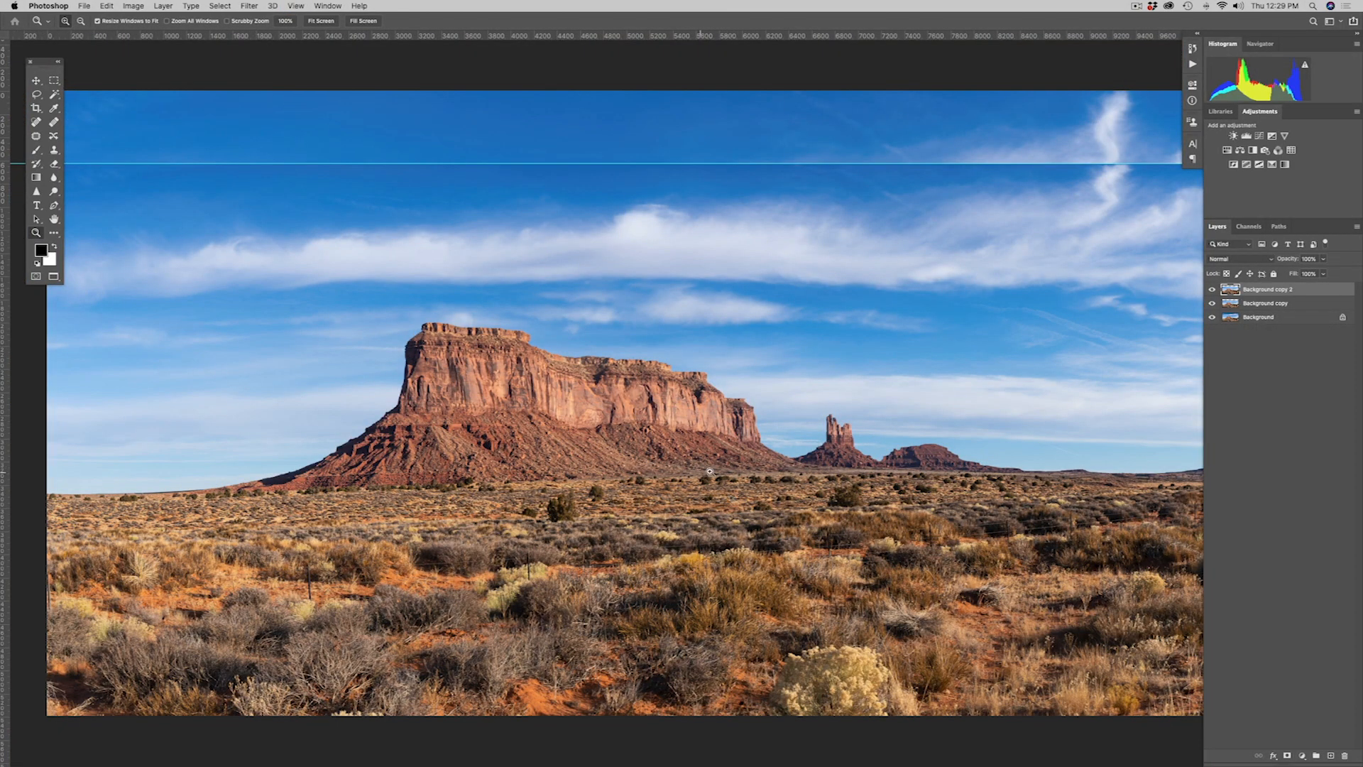
alt+click(707, 453)
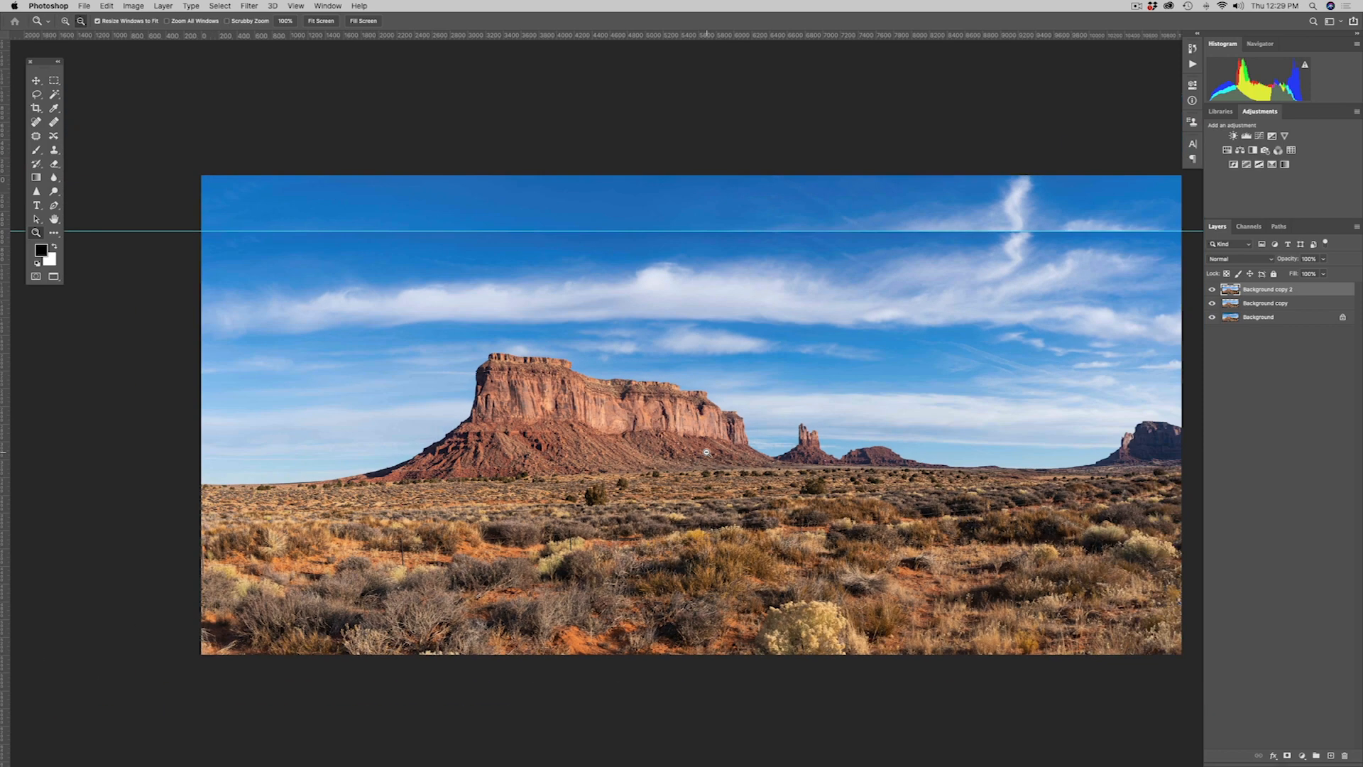
drag(795, 460, 751, 427)
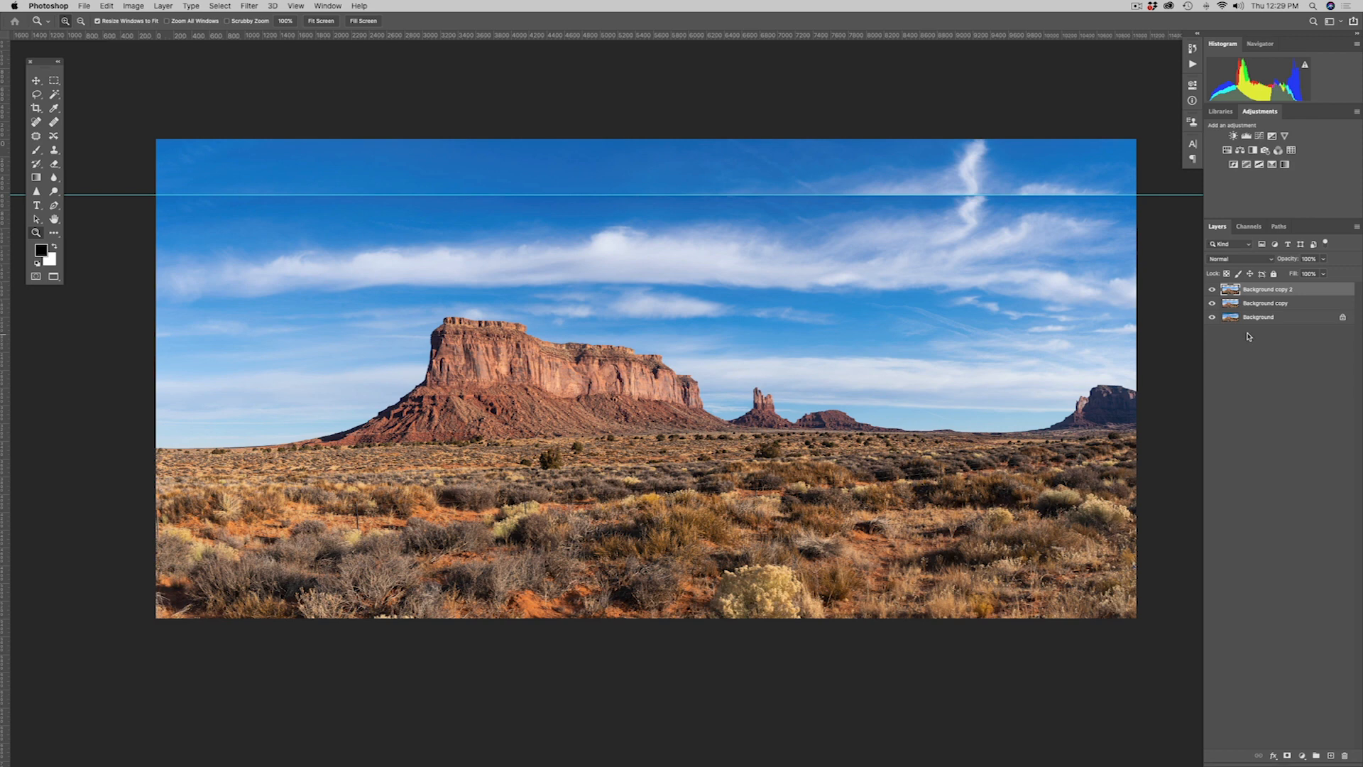
Load the topmost layer's pixels as a selection, crop the image to it, and deselect
super+click(1230, 291)
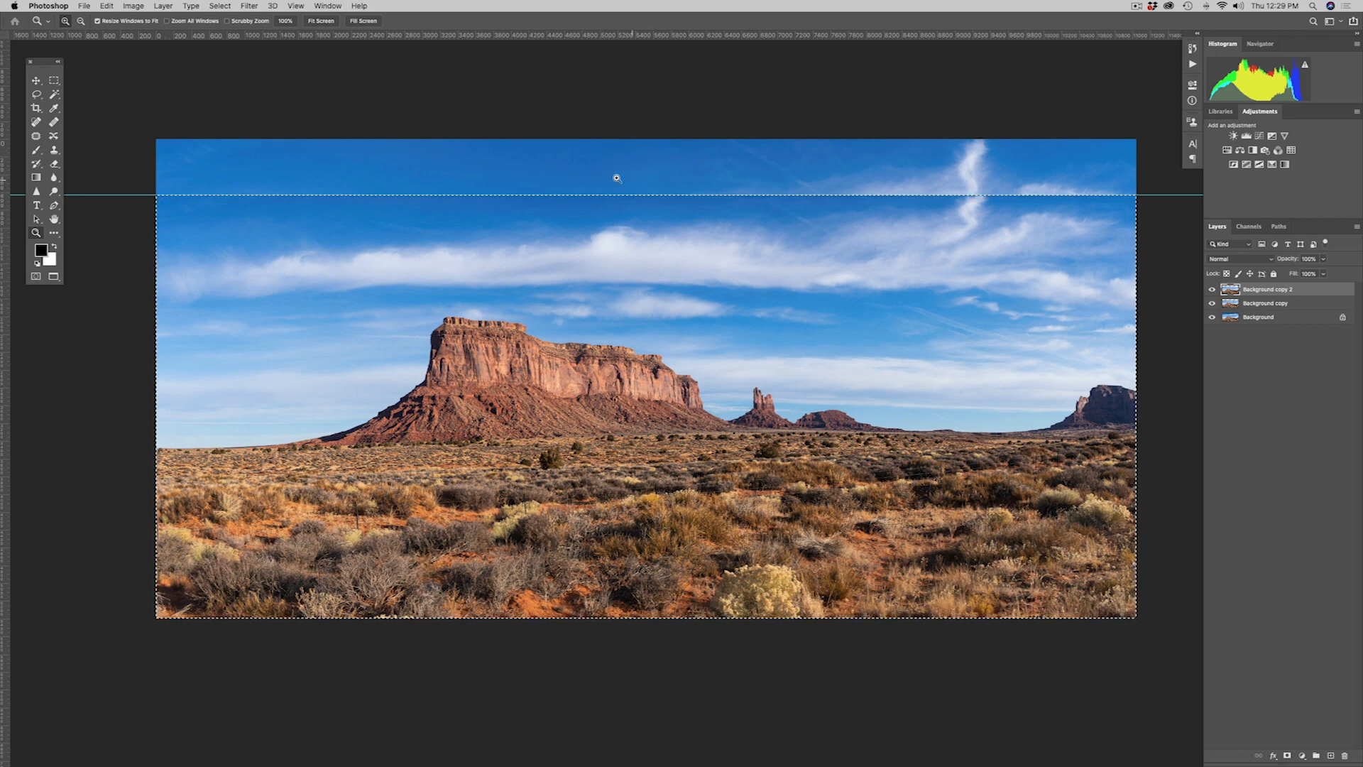
click(133, 6)
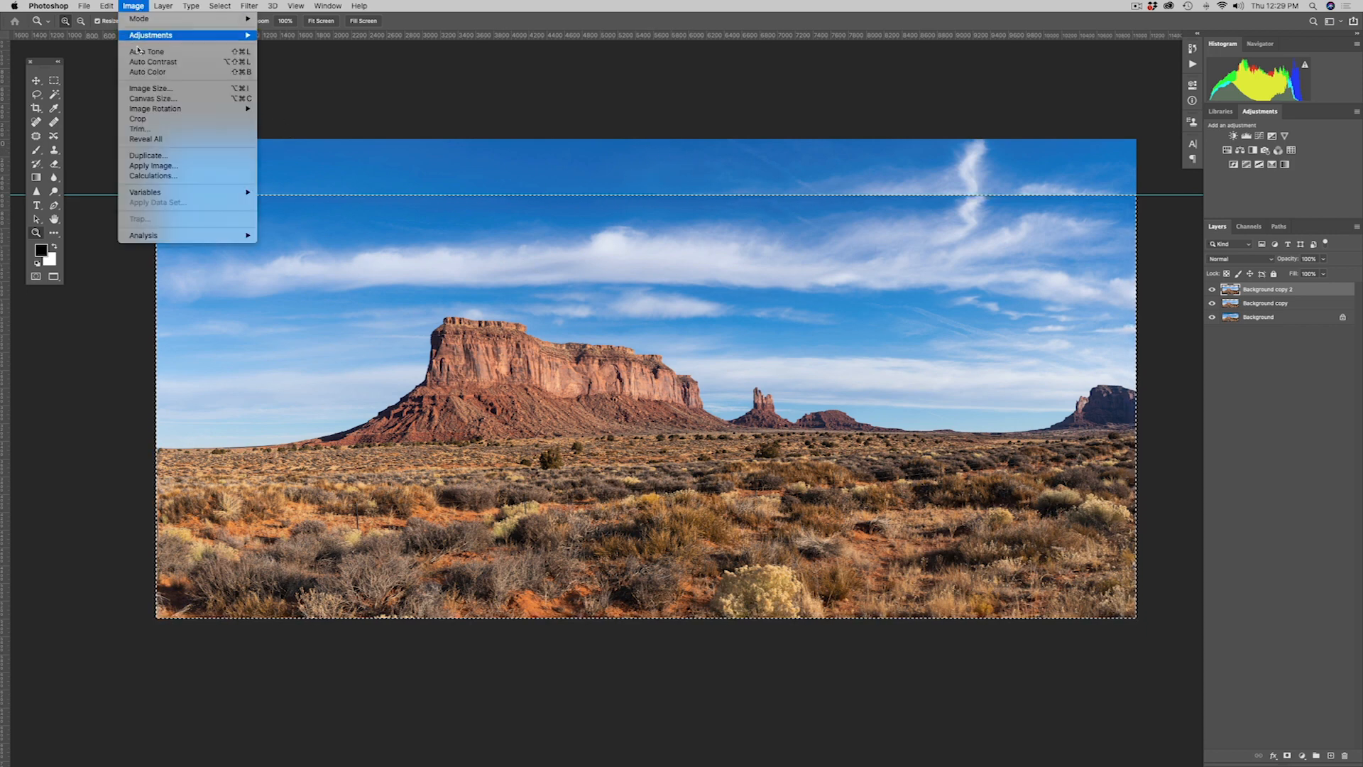
click(140, 119)
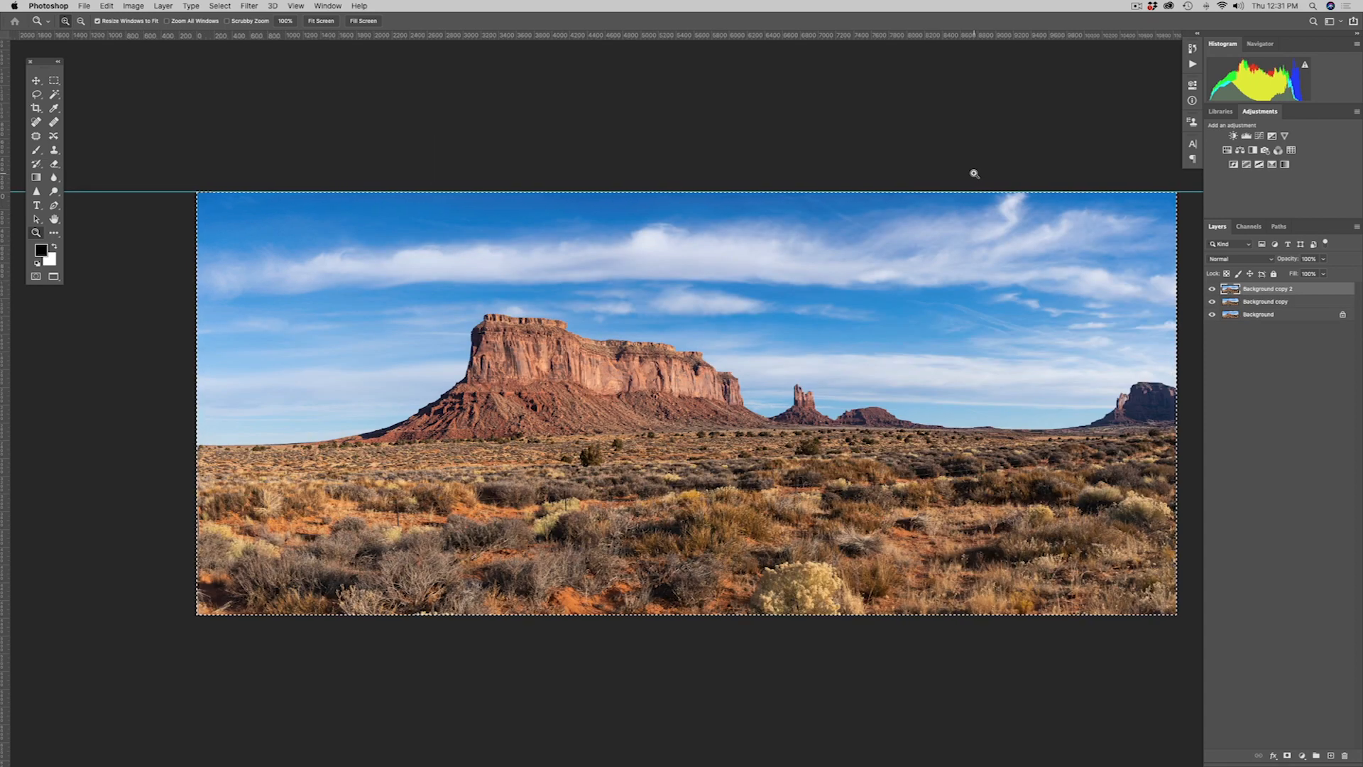
key(super+d)
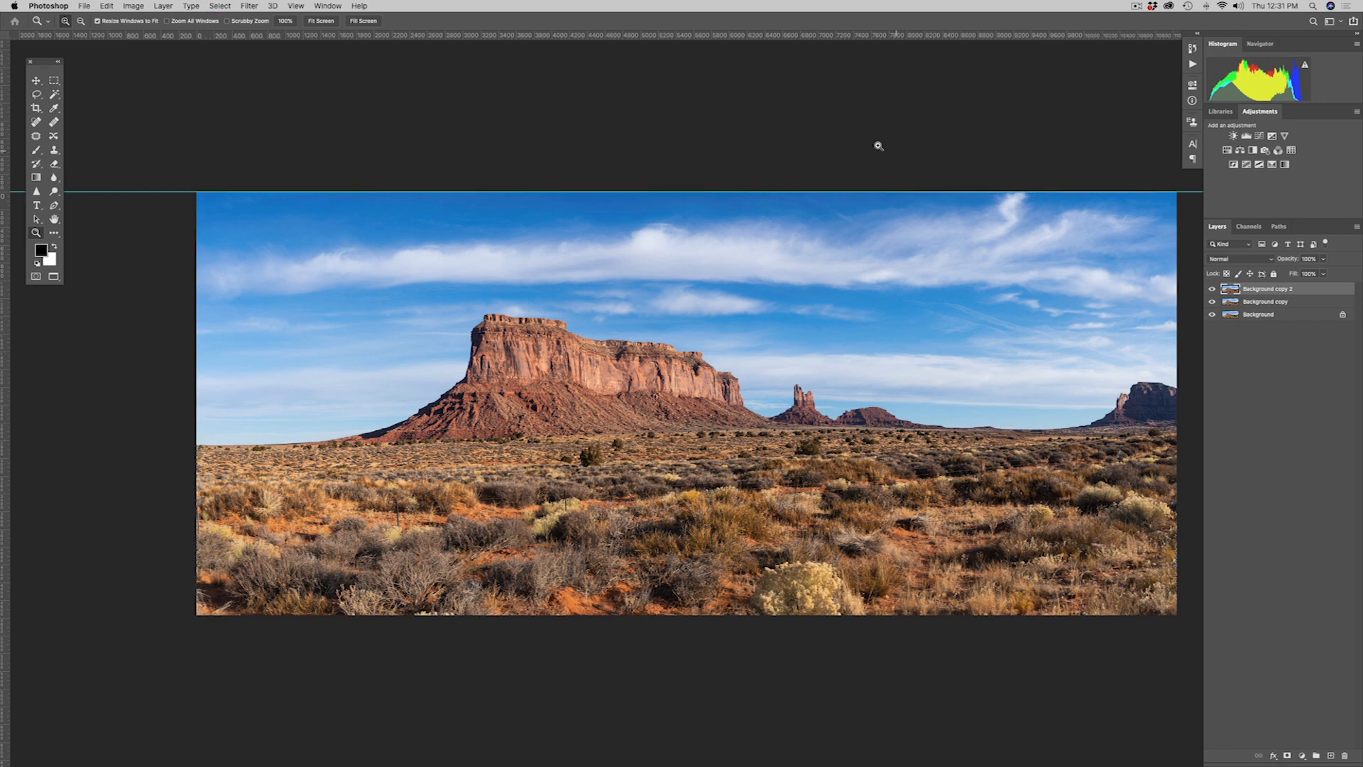
Clear the guides, hide the rulers, and reposition the panorama in the workspace
click(296, 7)
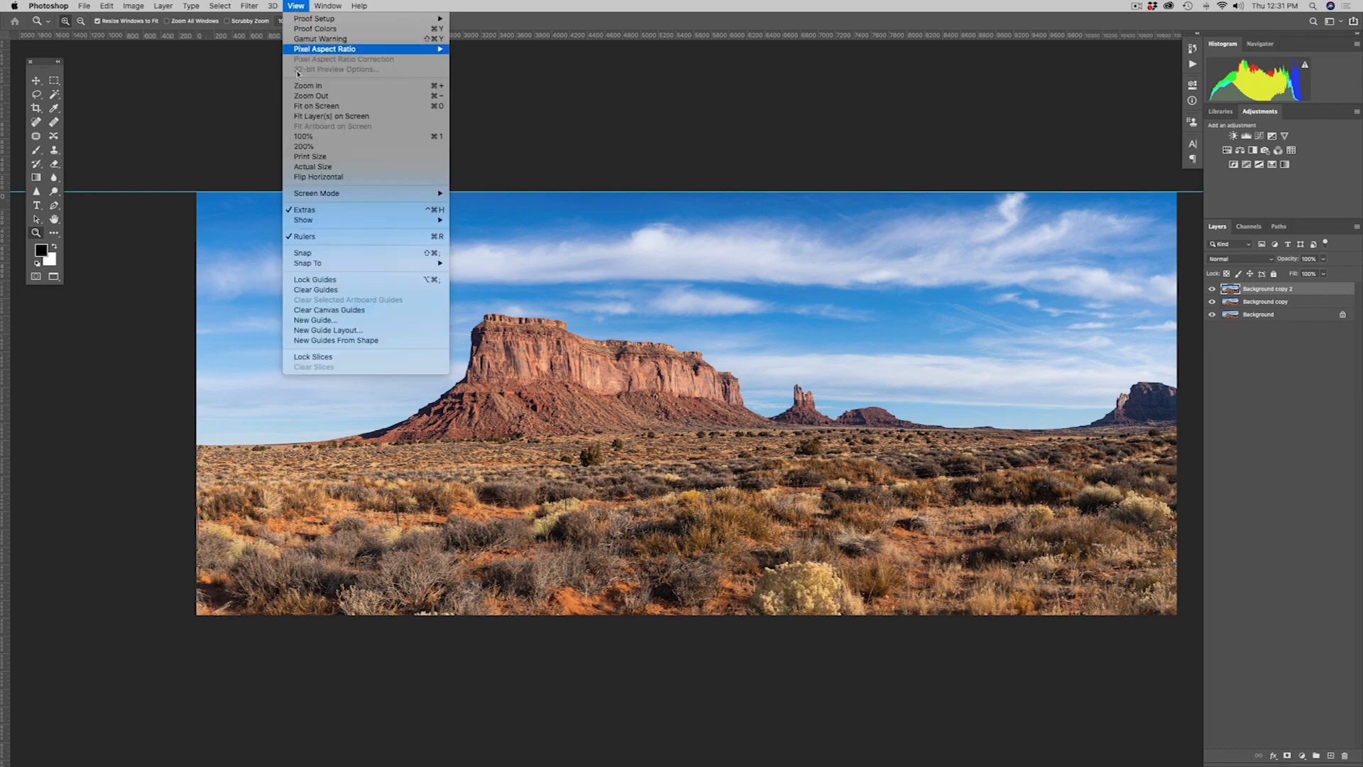
click(316, 289)
key(super+r)
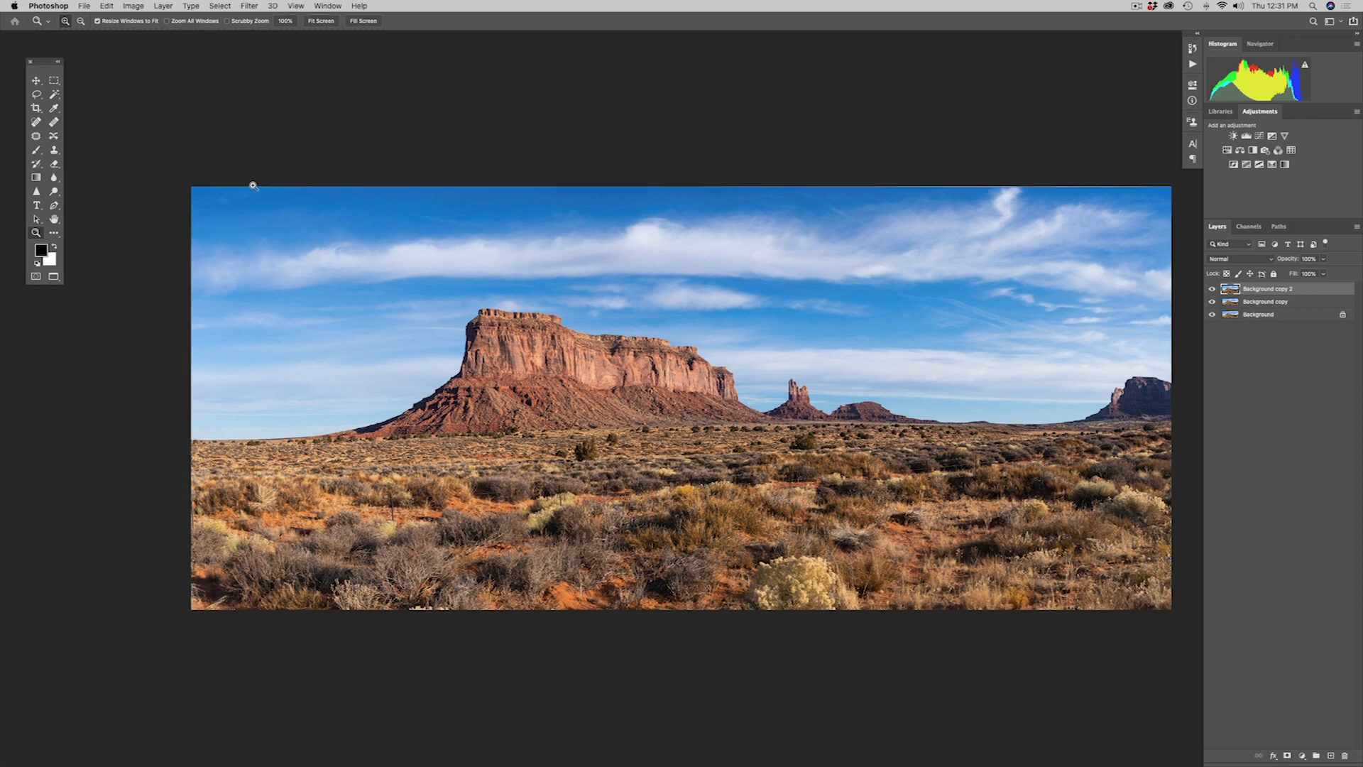
drag(543, 349, 506, 335)
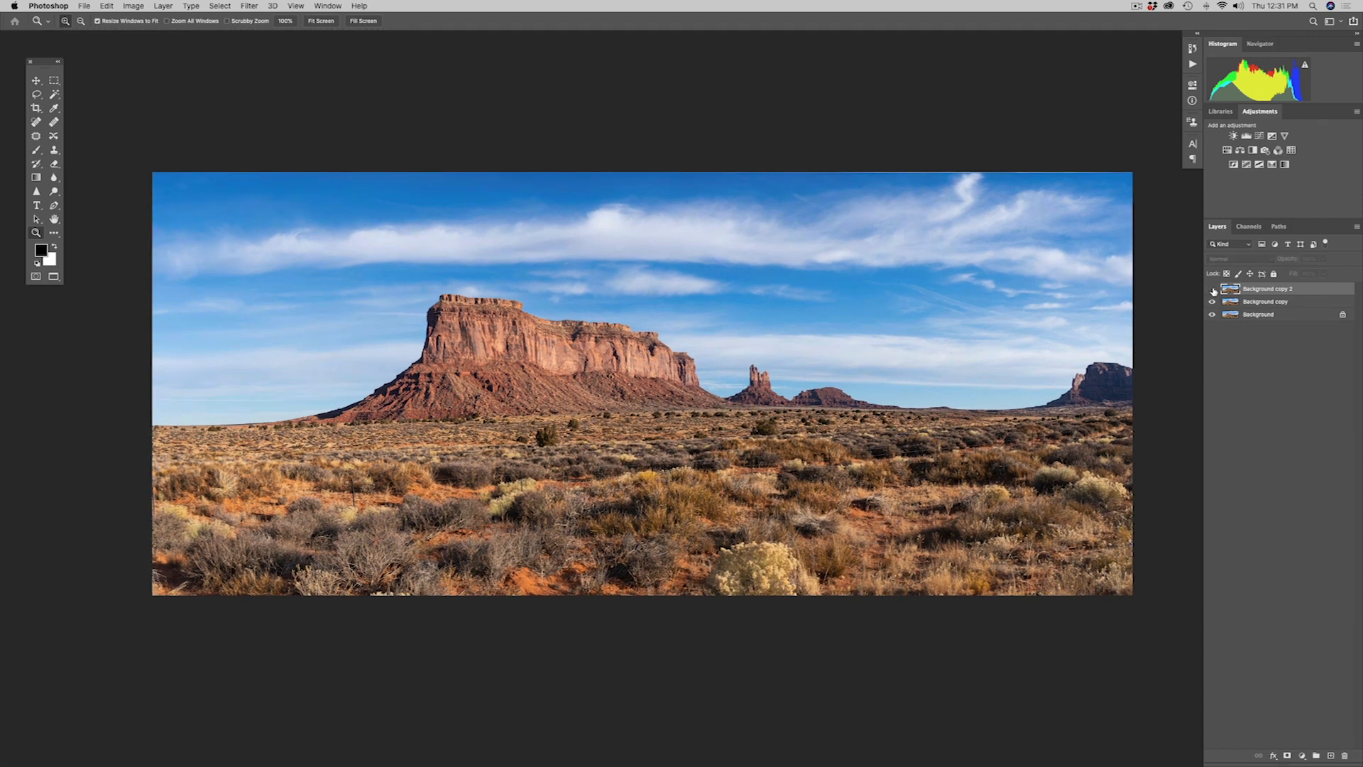
Delete the Background copy 2 layer and add a new empty layer on top with the Overlay blend mode
drag(1229, 290, 1342, 750)
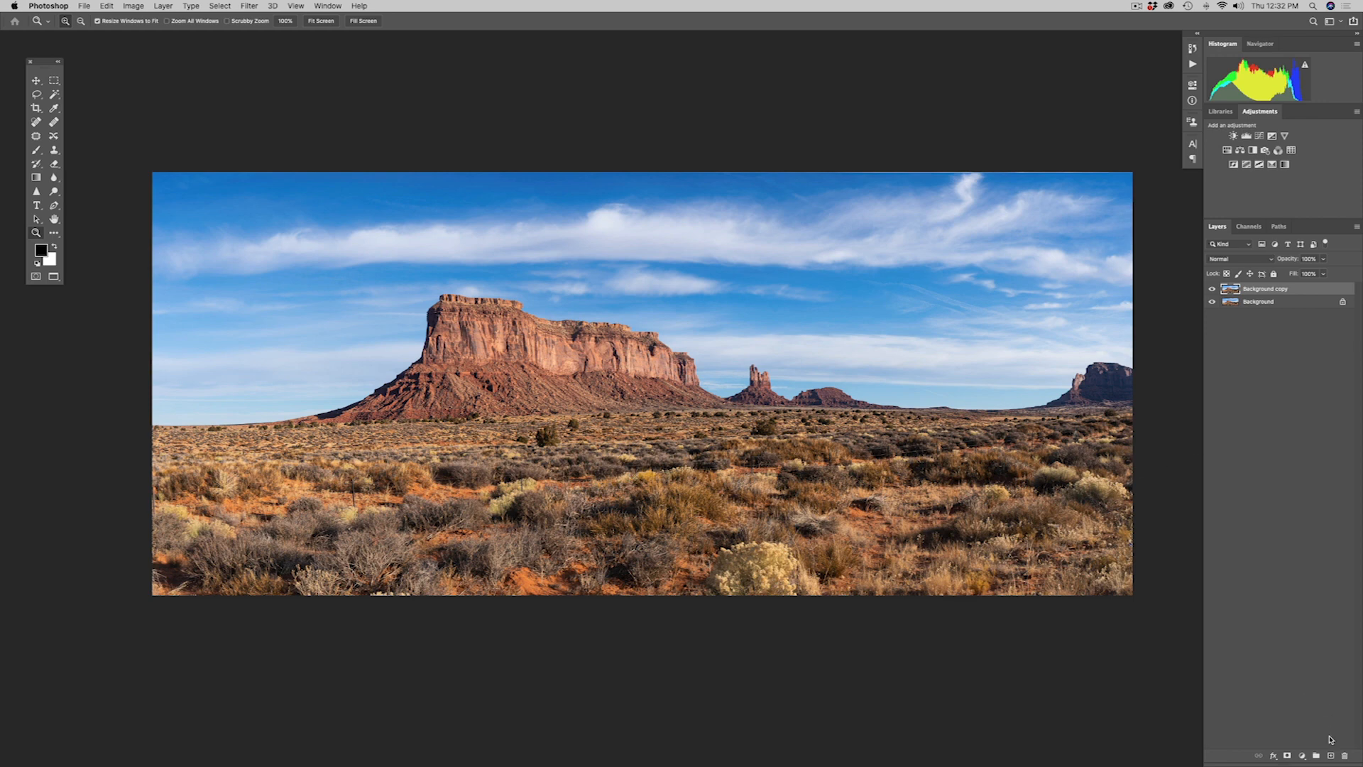
click(1331, 757)
click(1269, 259)
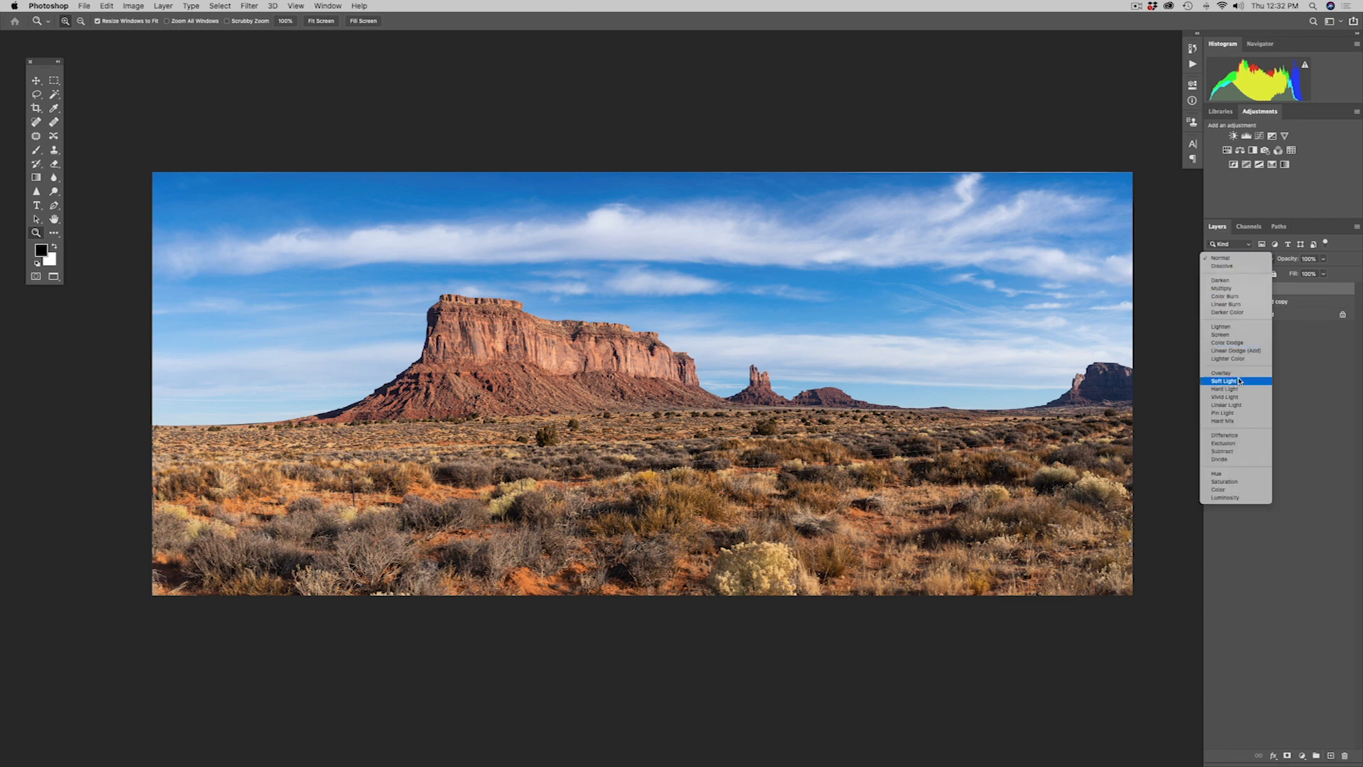
key(Escape)
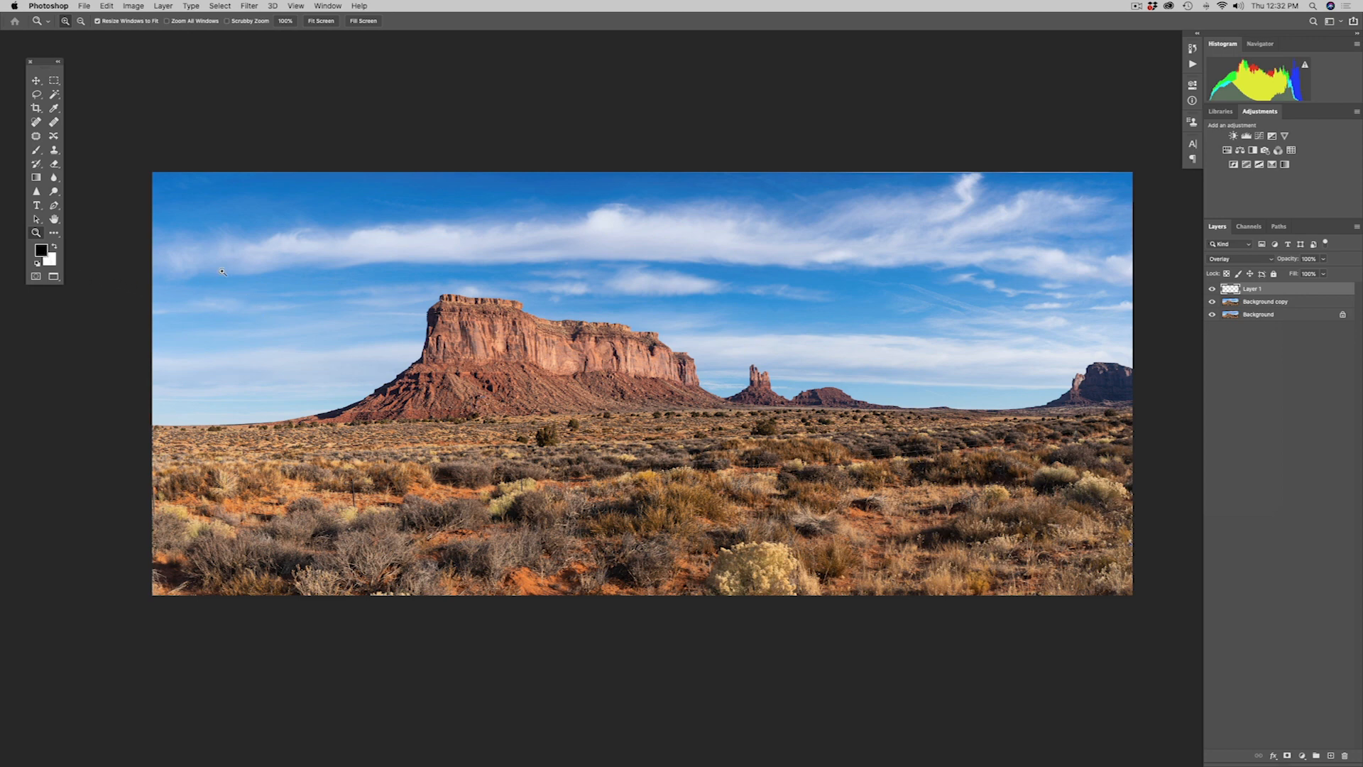
Darken the lower-left corner of the foreground on the Overlay layer with a large, soft black brush at 10% opacity
key(b)
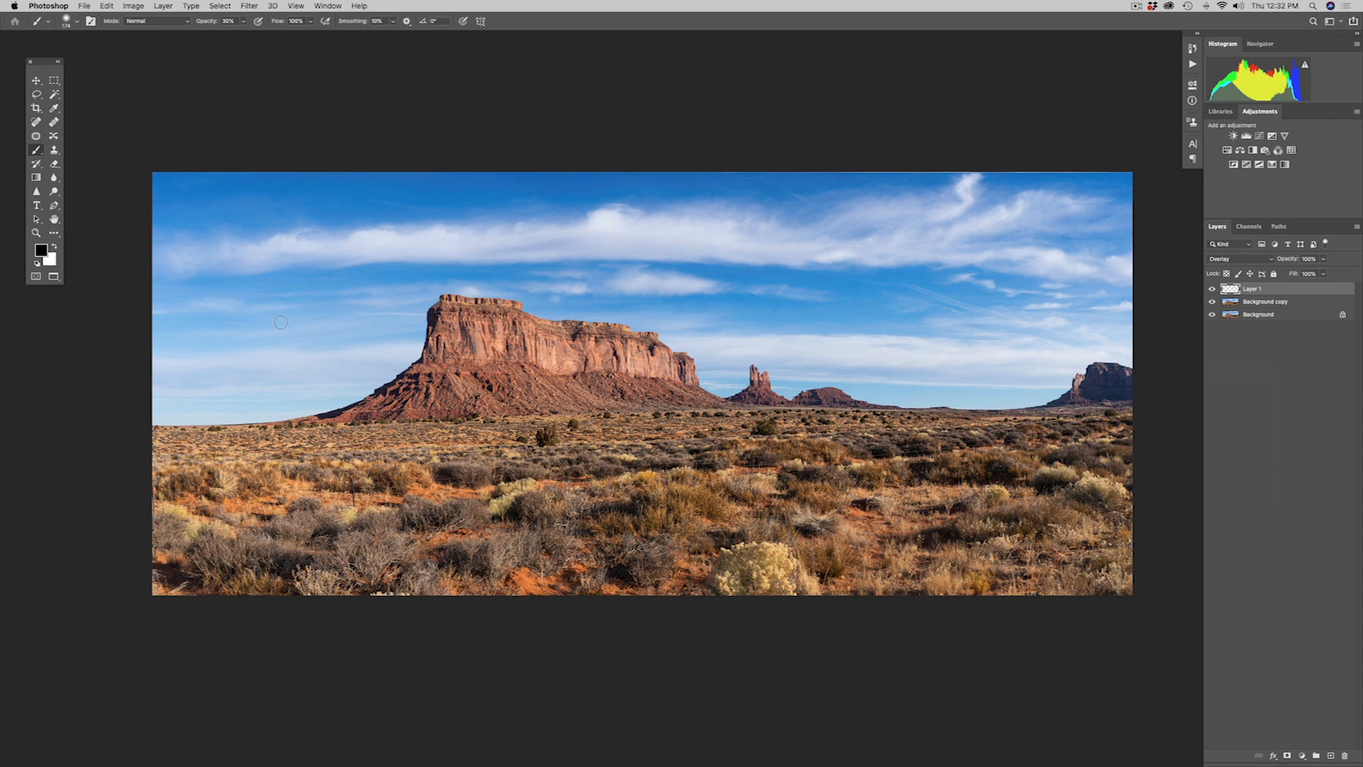
drag(285, 324, 318, 320)
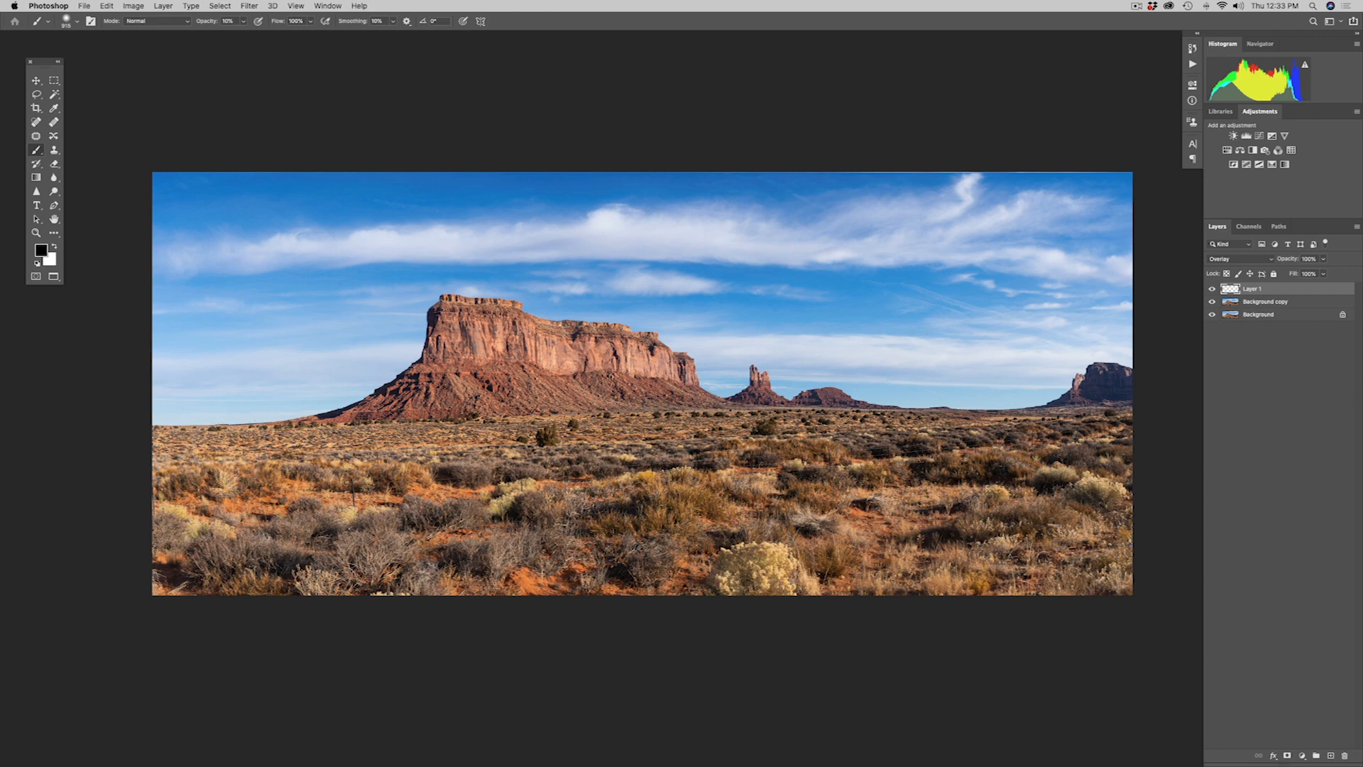
scroll(642, 383, down, 3)
scroll(653, 355, up, 2)
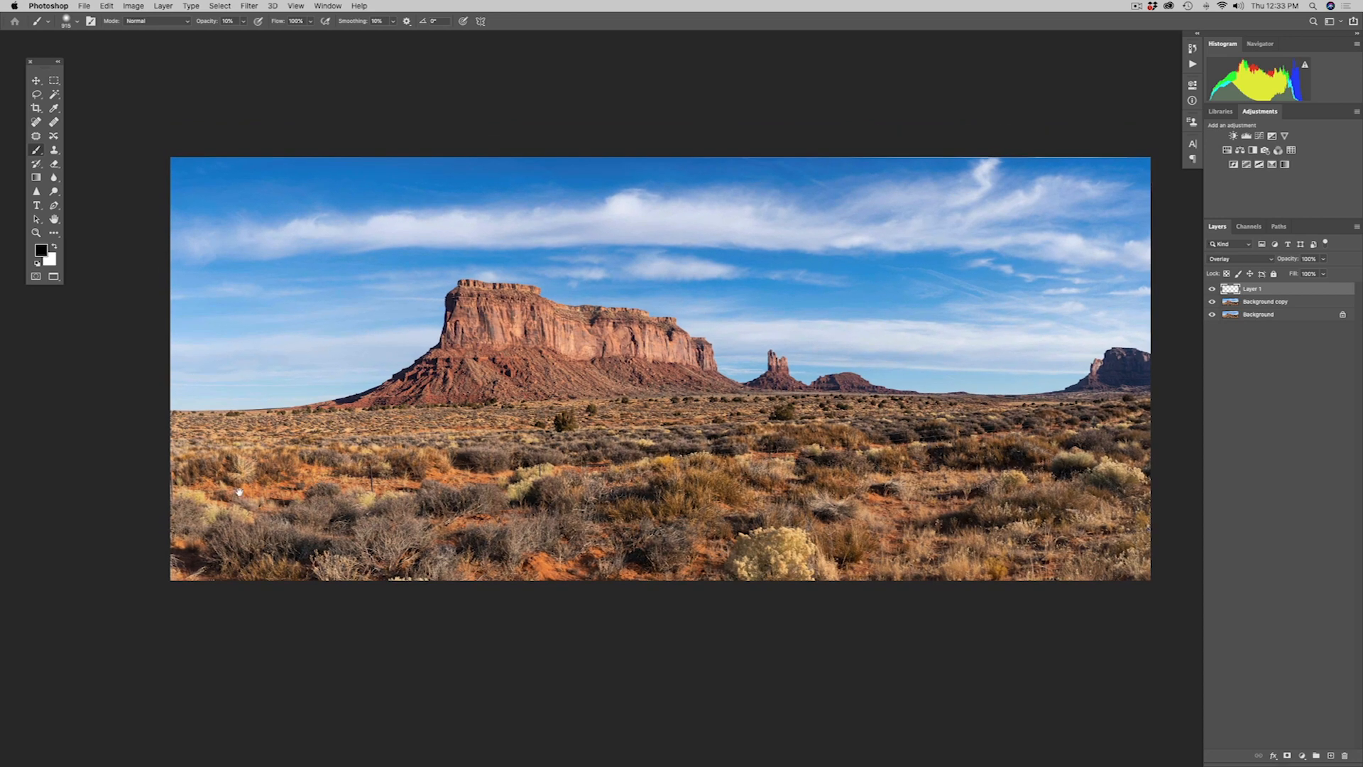
scroll(653, 355, right, 3)
scroll(653, 355, left, 1)
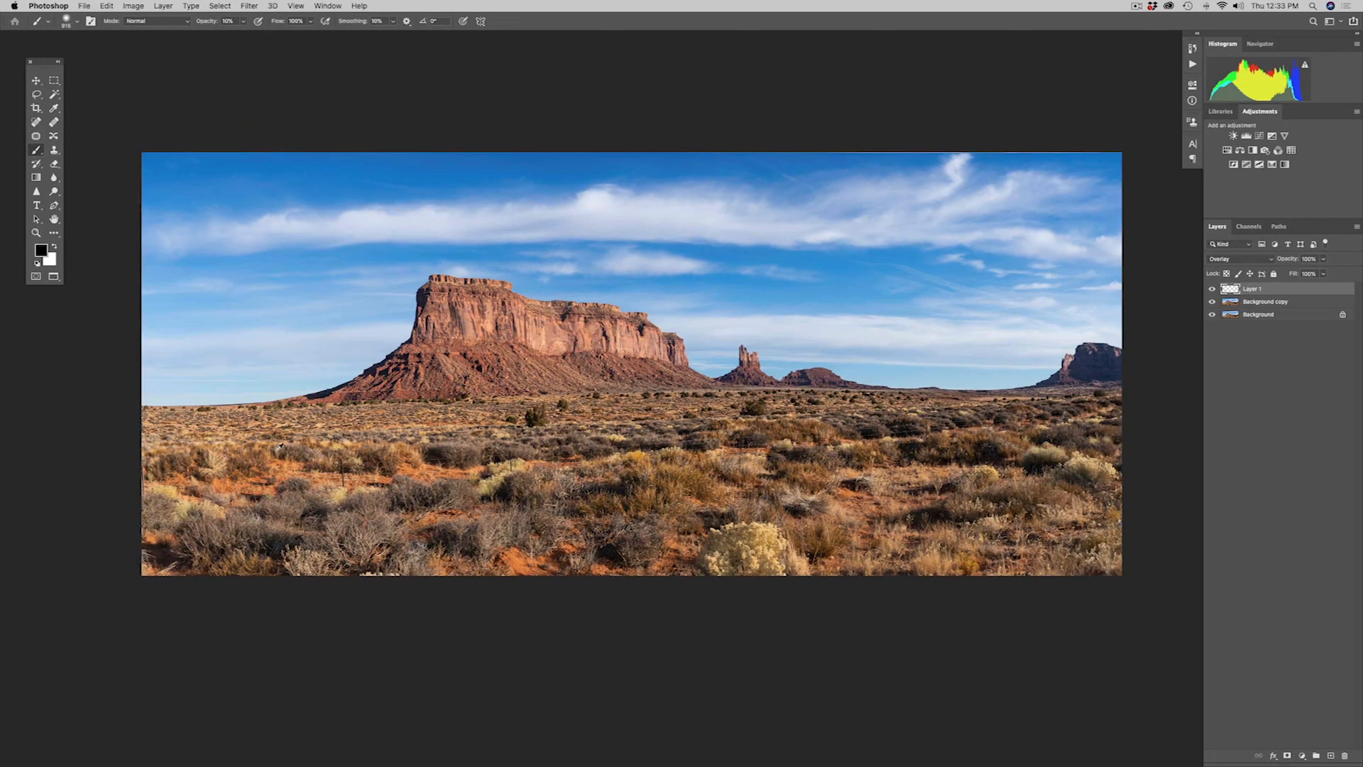
drag(276, 450, 259, 453)
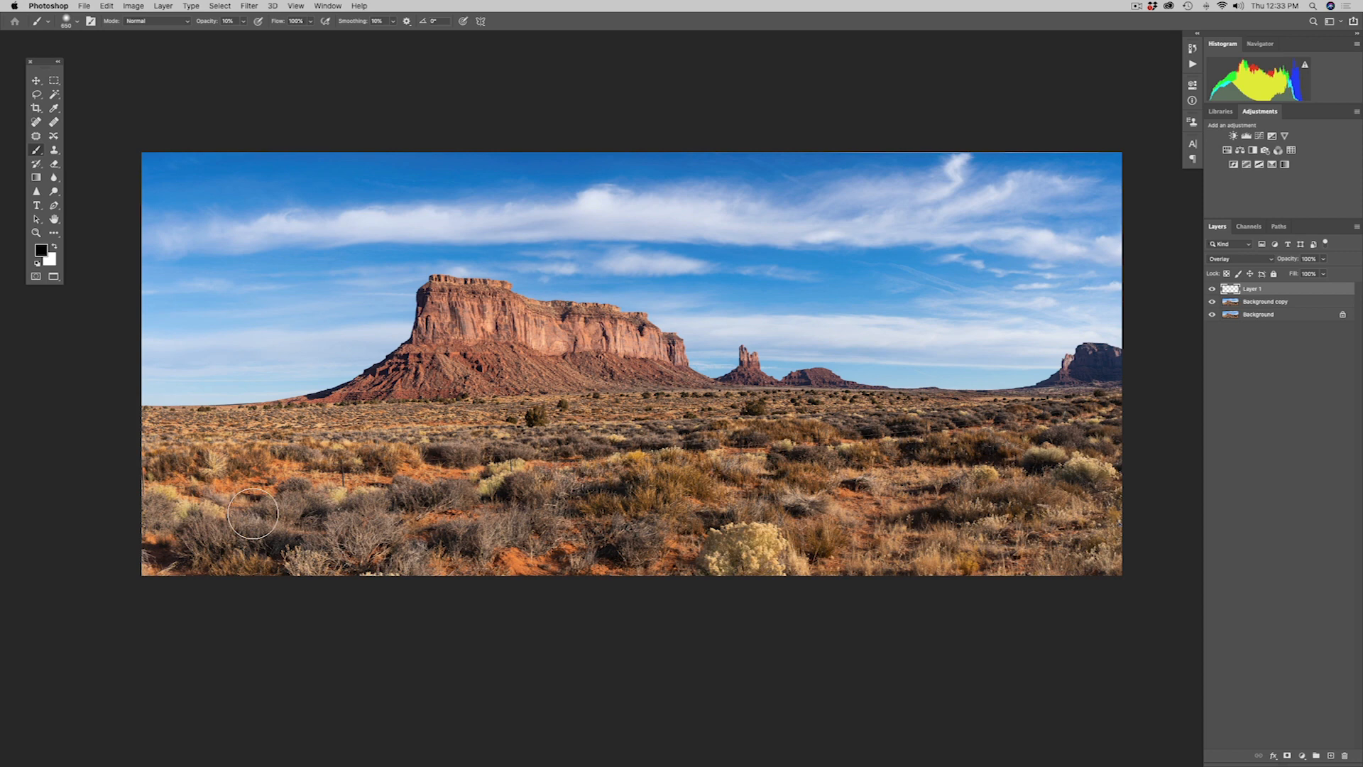
click(151, 570)
click(158, 572)
drag(148, 562, 235, 572)
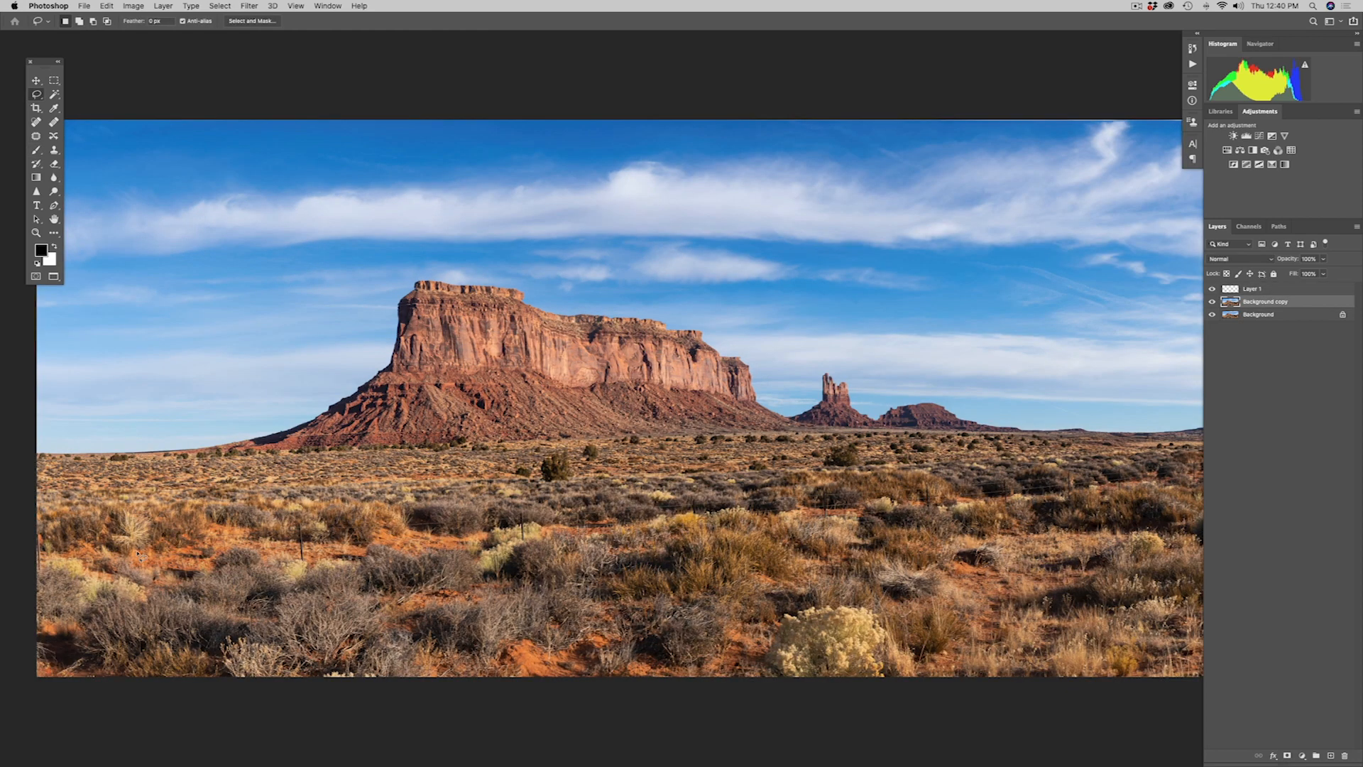
Select the fence post at the image's left edge on the Background copy layer and remove it with a Content-Aware fill
key(z)
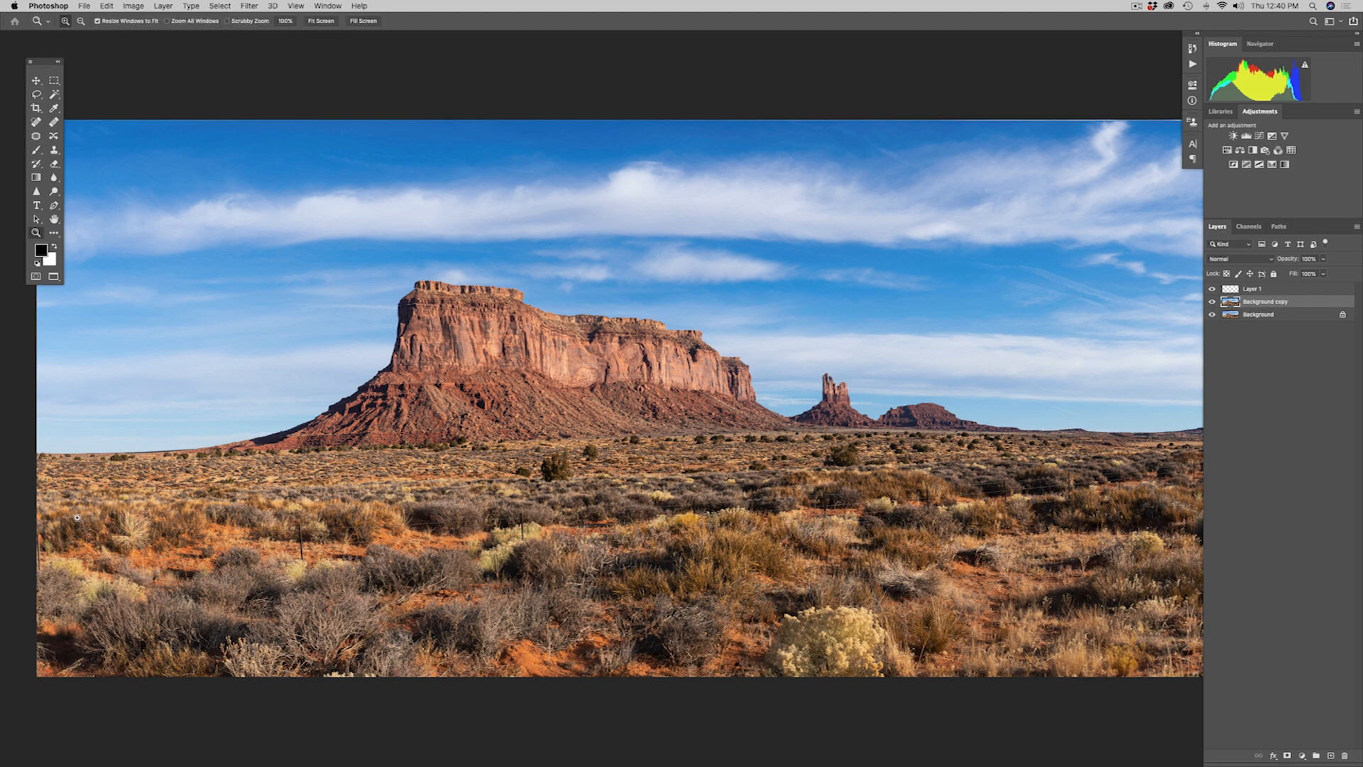
drag(78, 509, 44, 582)
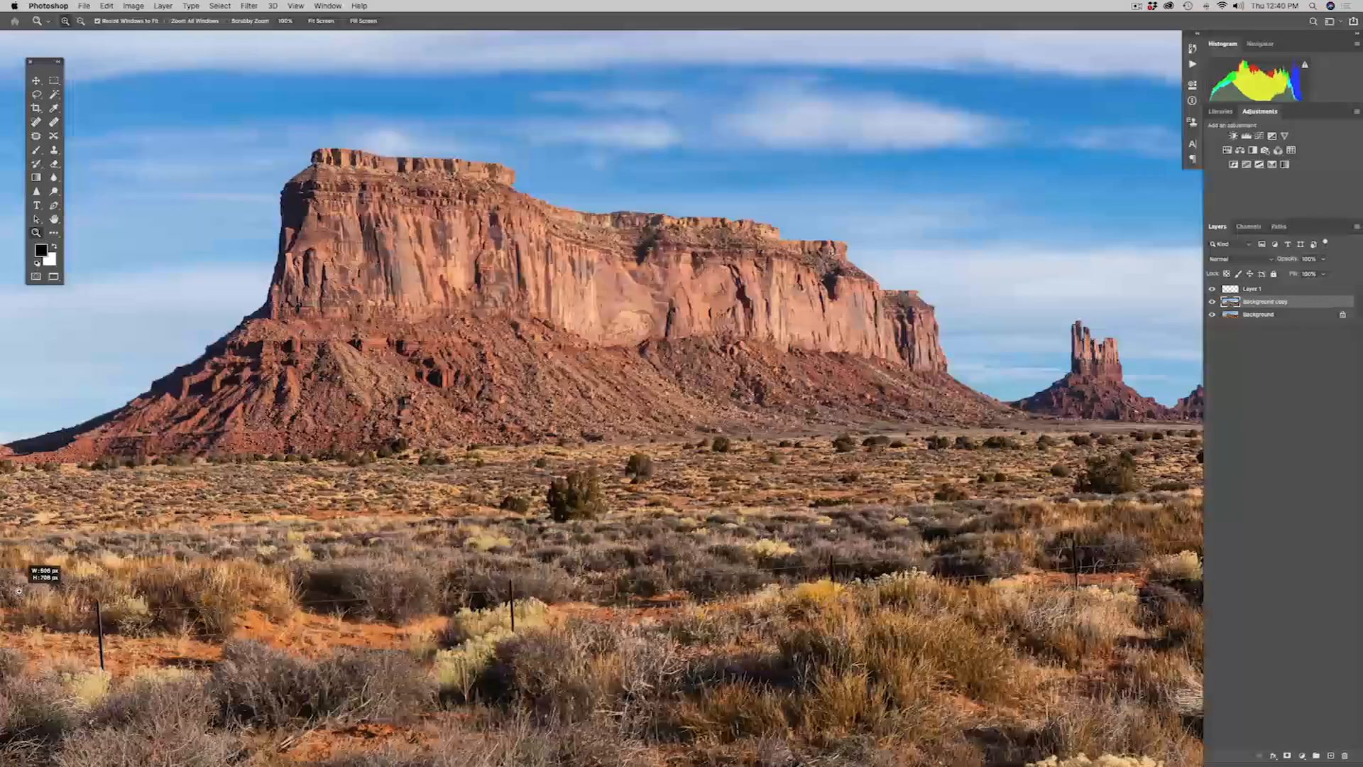
click(37, 94)
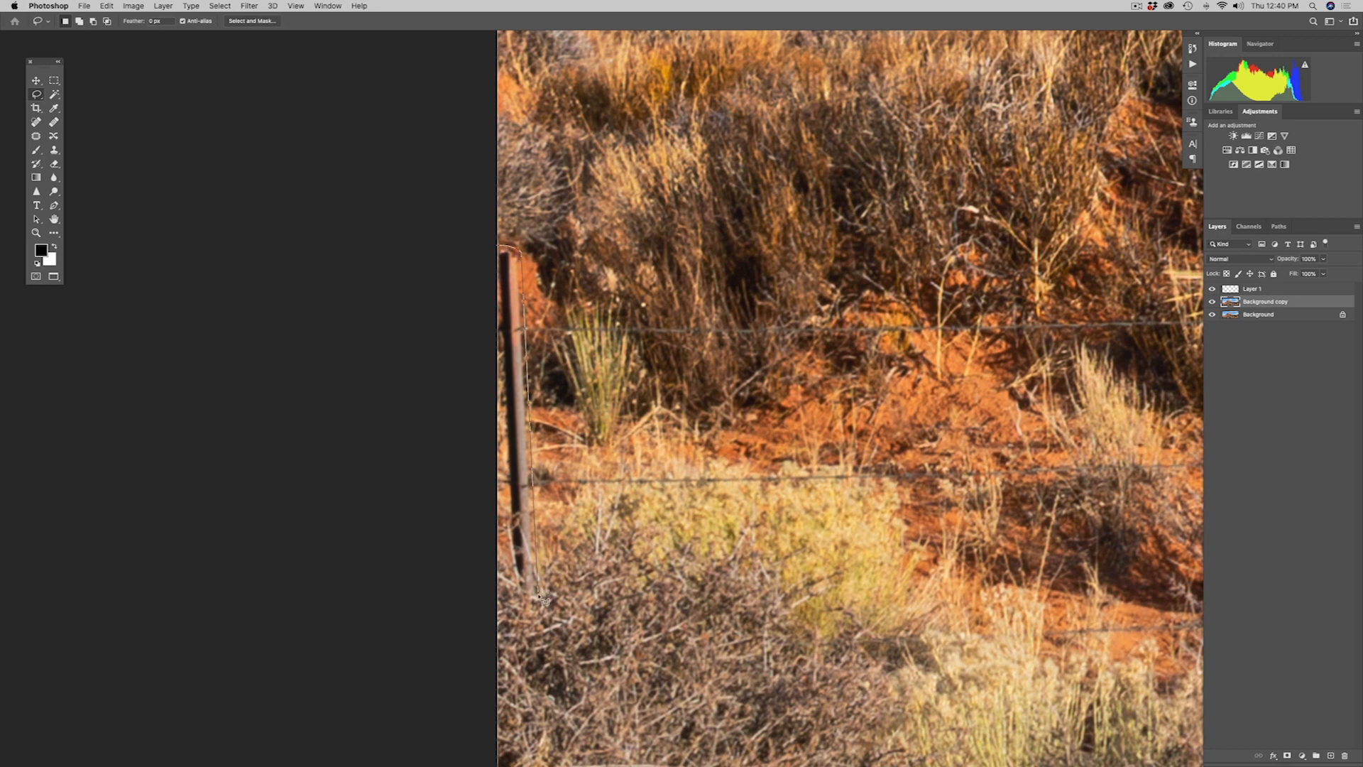
drag(507, 600, 507, 599)
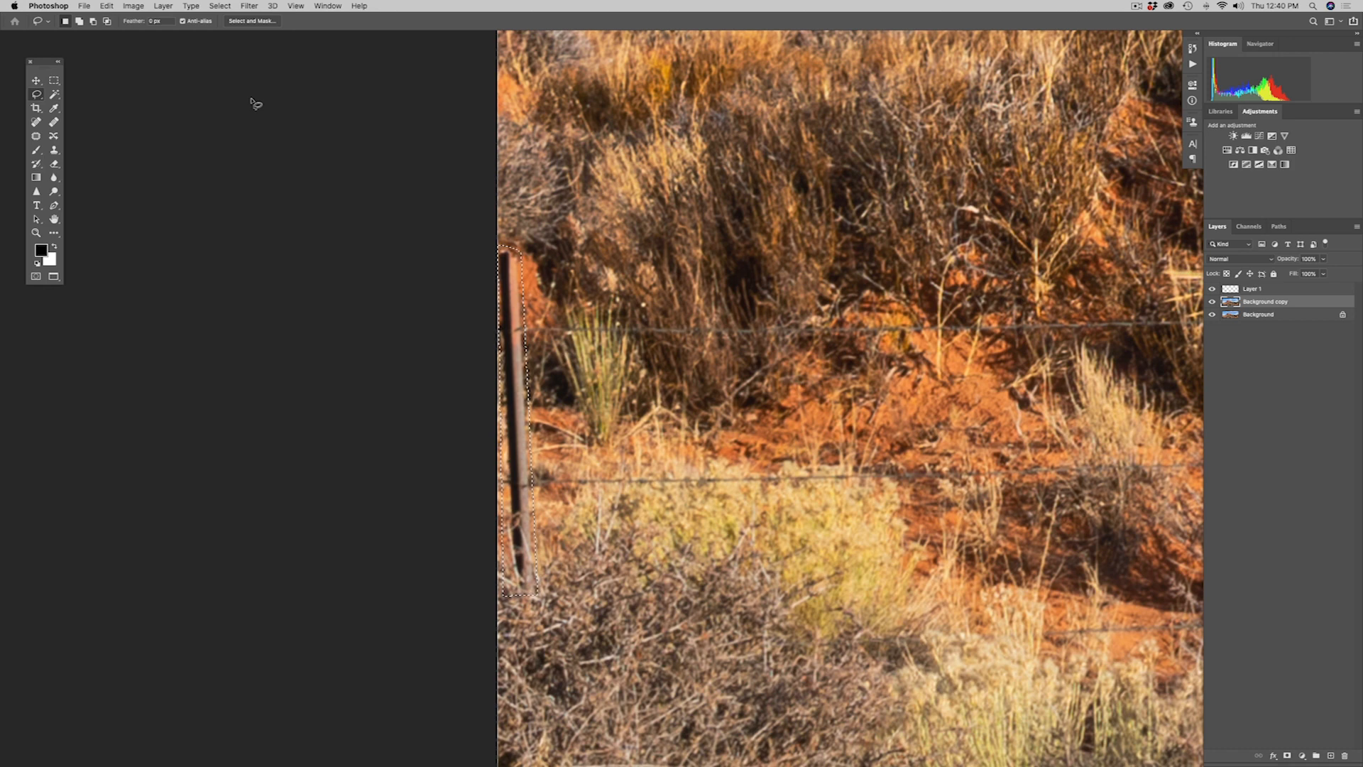
key(shift)
key(shift+BackSpace)
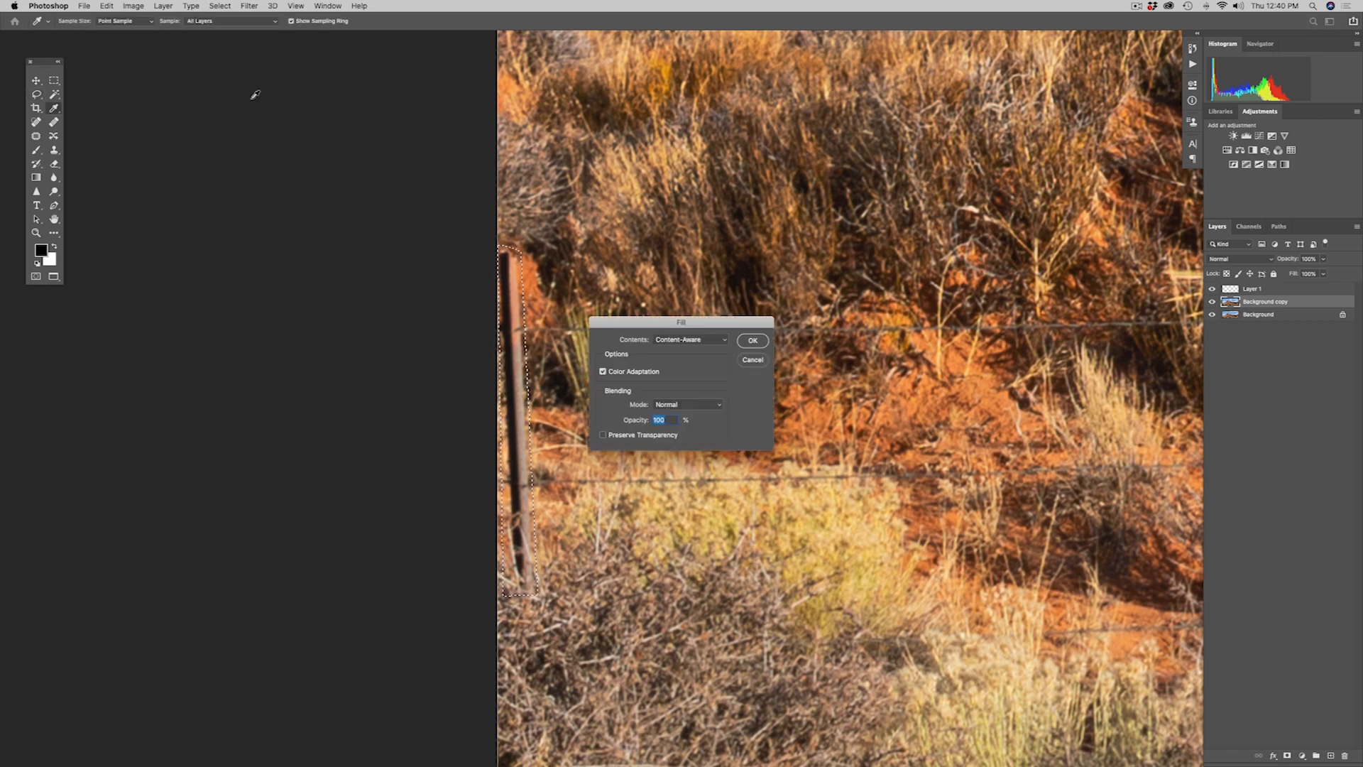
click(750, 344)
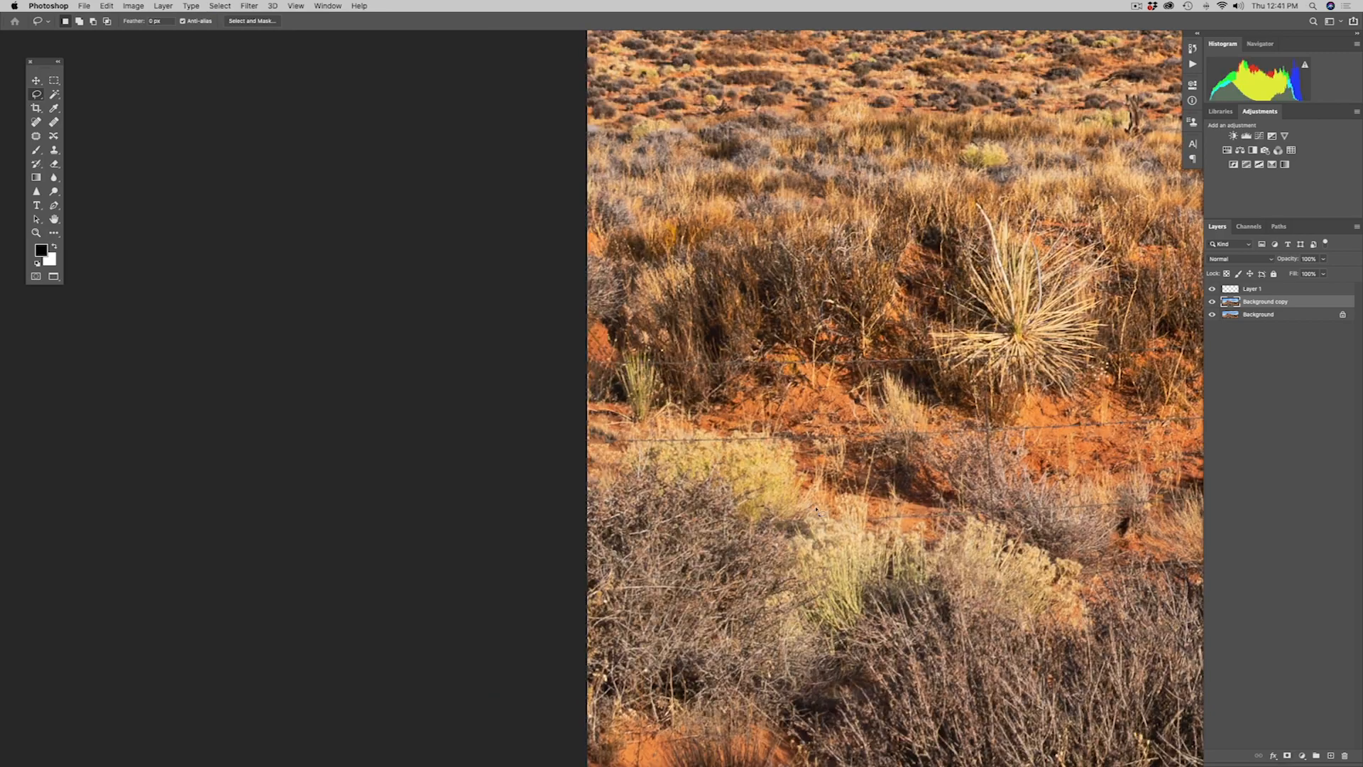
Select the smaller pale plant tip cut off at the image's bottom edge, remove it with a Content-Aware fill, and deselect
scroll(539, 350, right, 10)
scroll(538, 350, down, 5)
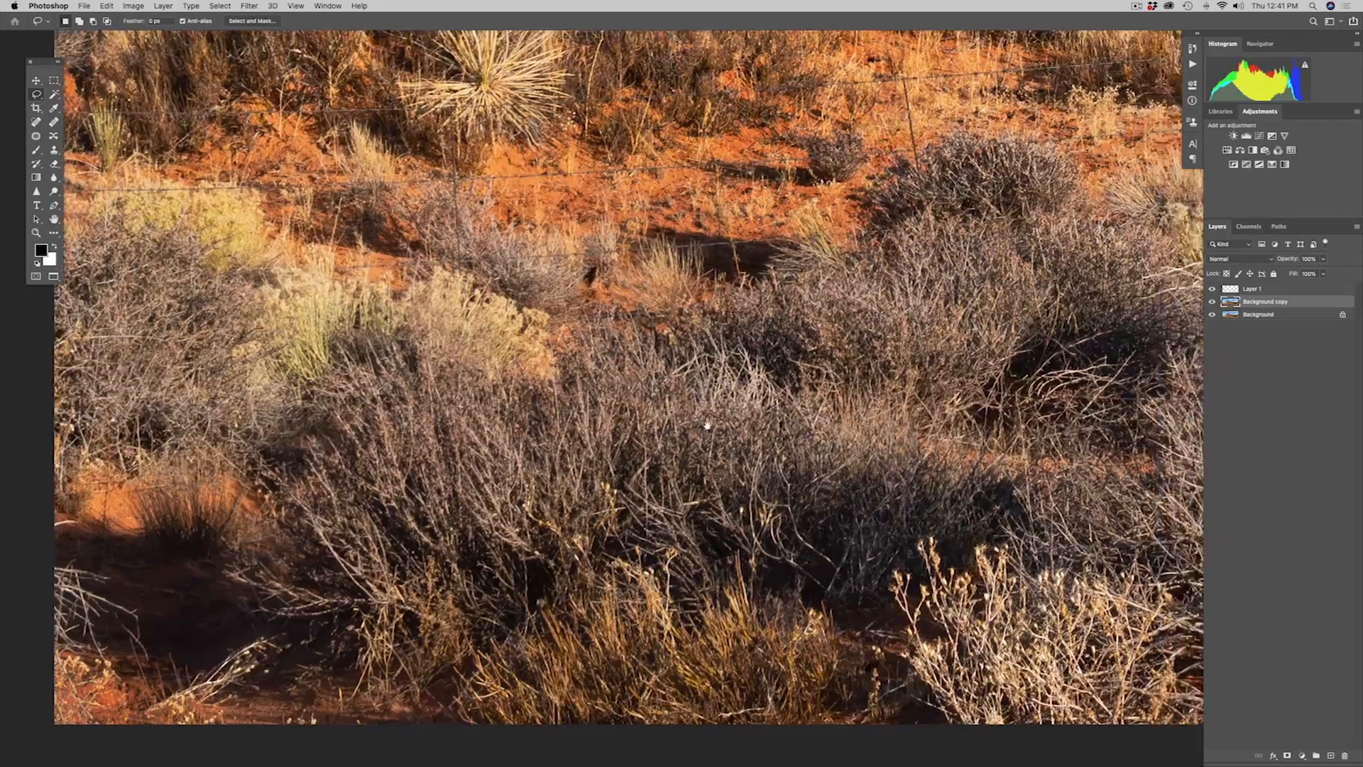
scroll(573, 426, right, 8)
scroll(834, 522, right, 2)
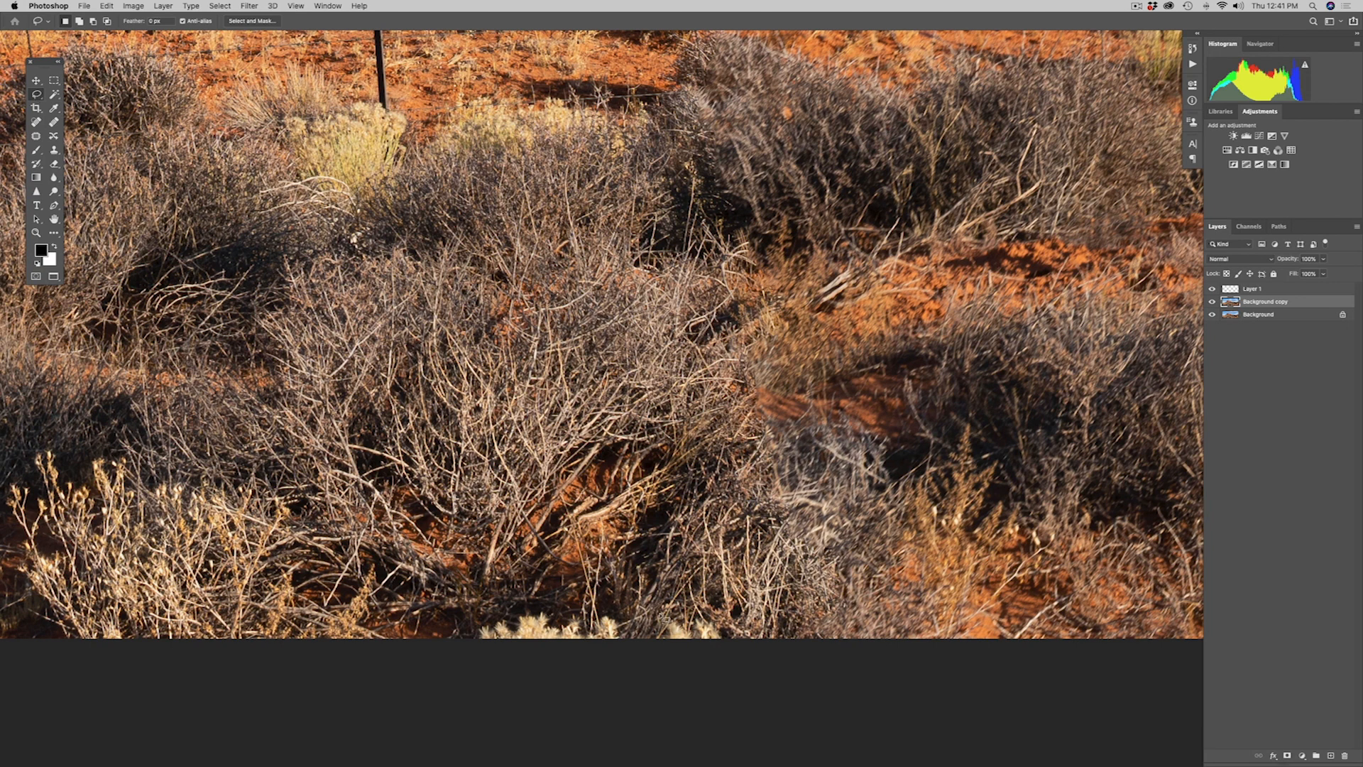
mouse_move(689, 629)
mouse_down()
mouse_move(724, 638)
mouse_move(666, 646)
mouse_move(652, 640)
mouse_move(686, 627)
mouse_up()
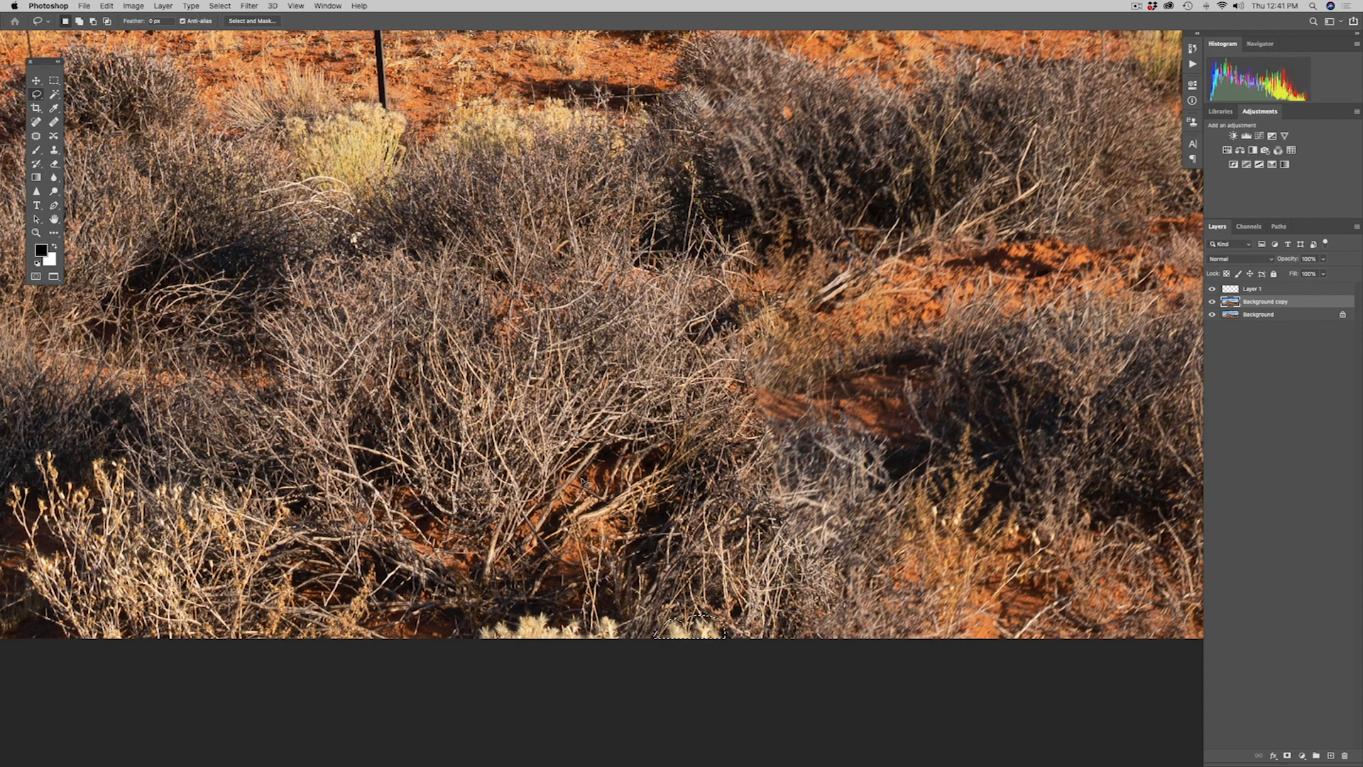
key(shift+BackSpace)
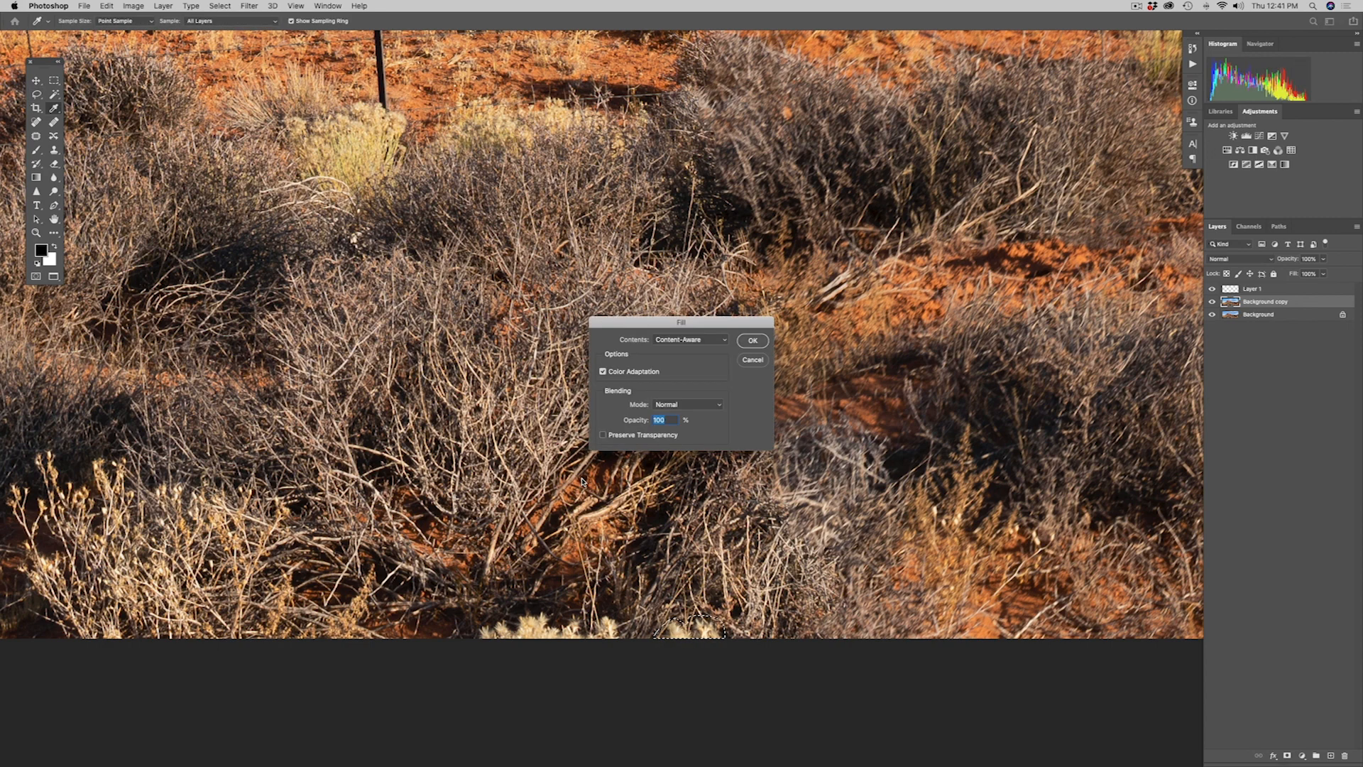
key(Return)
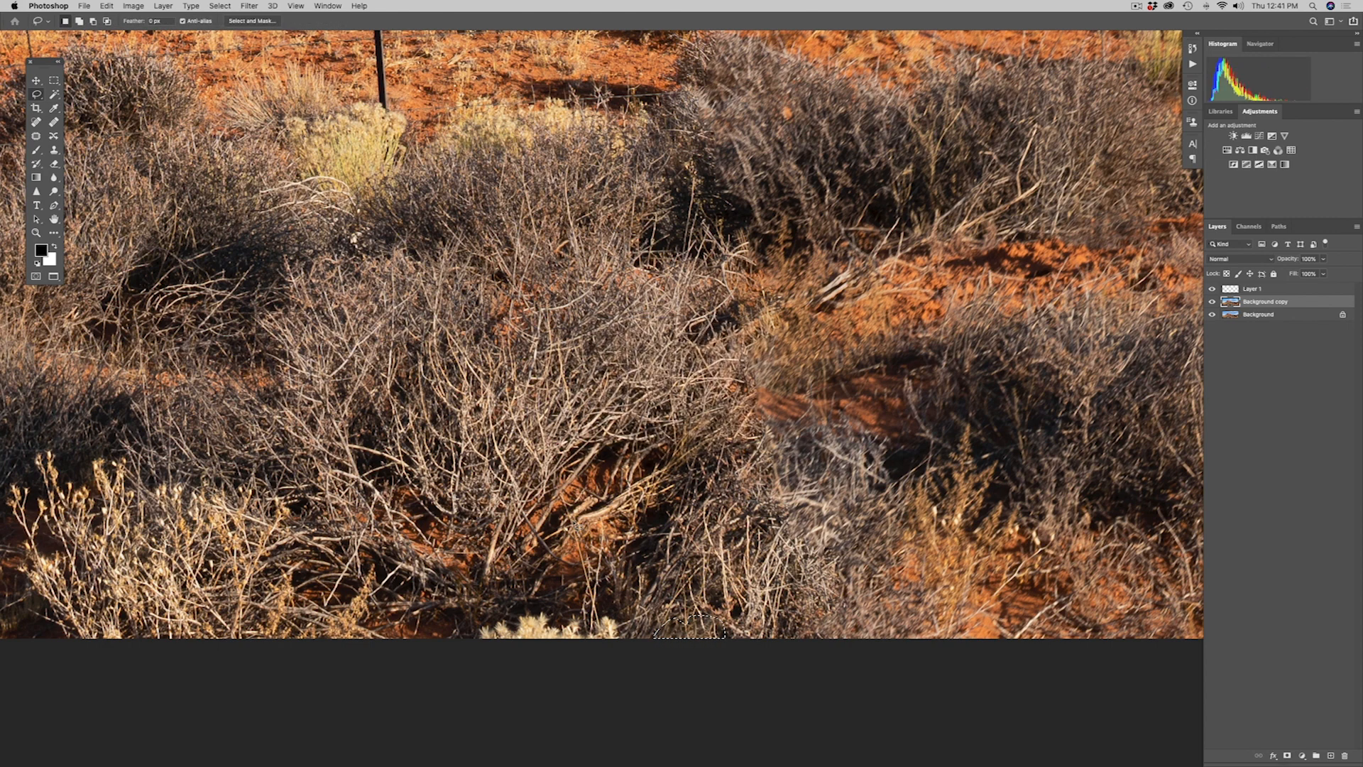
key(ctrl+d)
Lasso the wider pale plant top at the bottom edge, remove it with a Content-Aware fill, and deselect
mouse_move(623, 625)
mouse_down()
mouse_move(592, 635)
mouse_move(537, 610)
mouse_move(475, 627)
mouse_move(475, 640)
mouse_move(627, 646)
mouse_up()
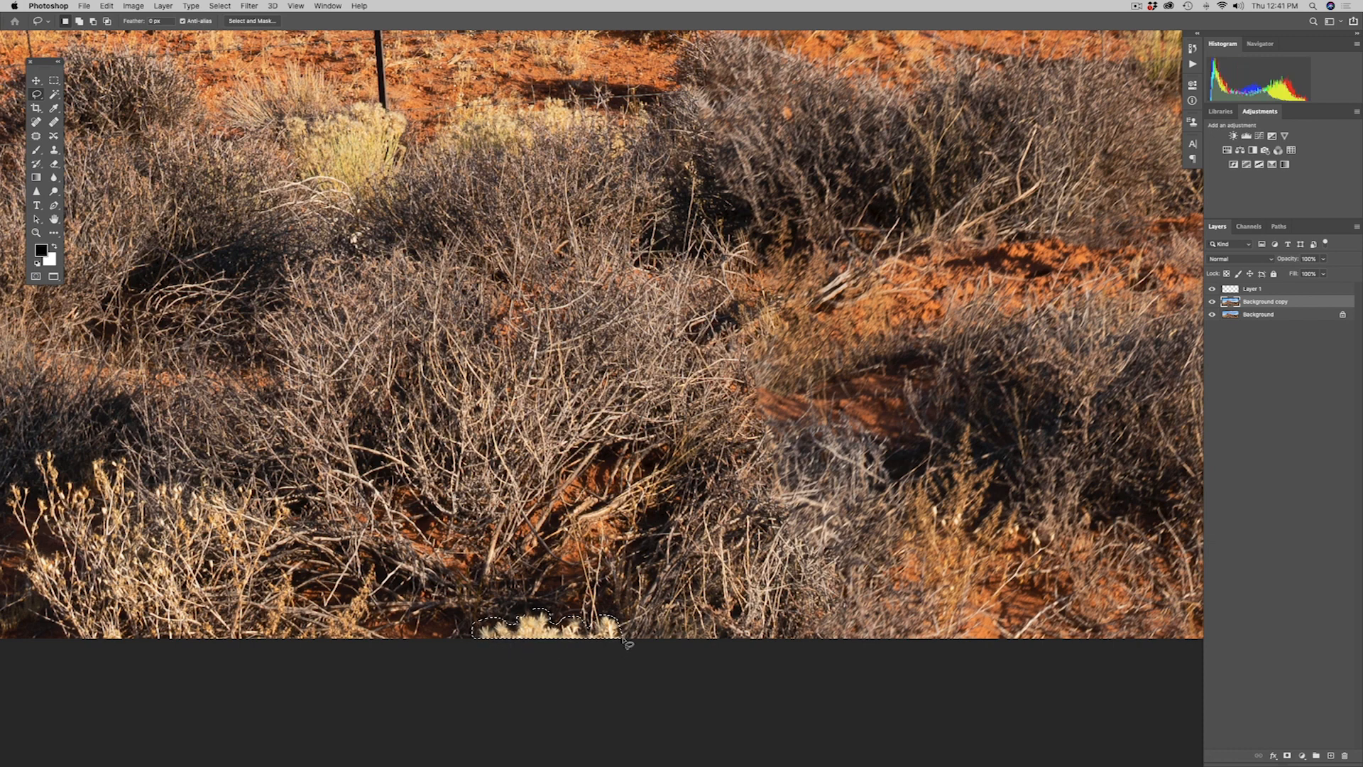
key(shift+BackSpace)
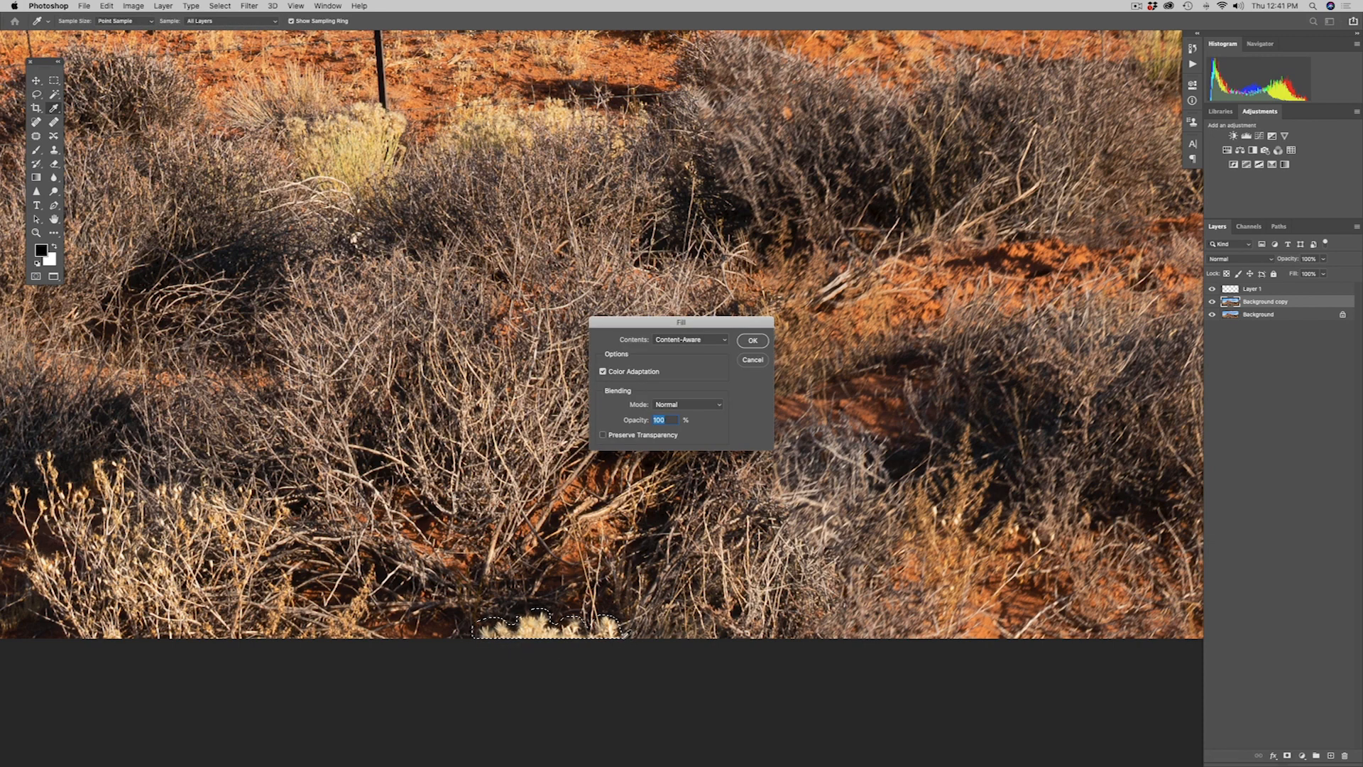
key(Return)
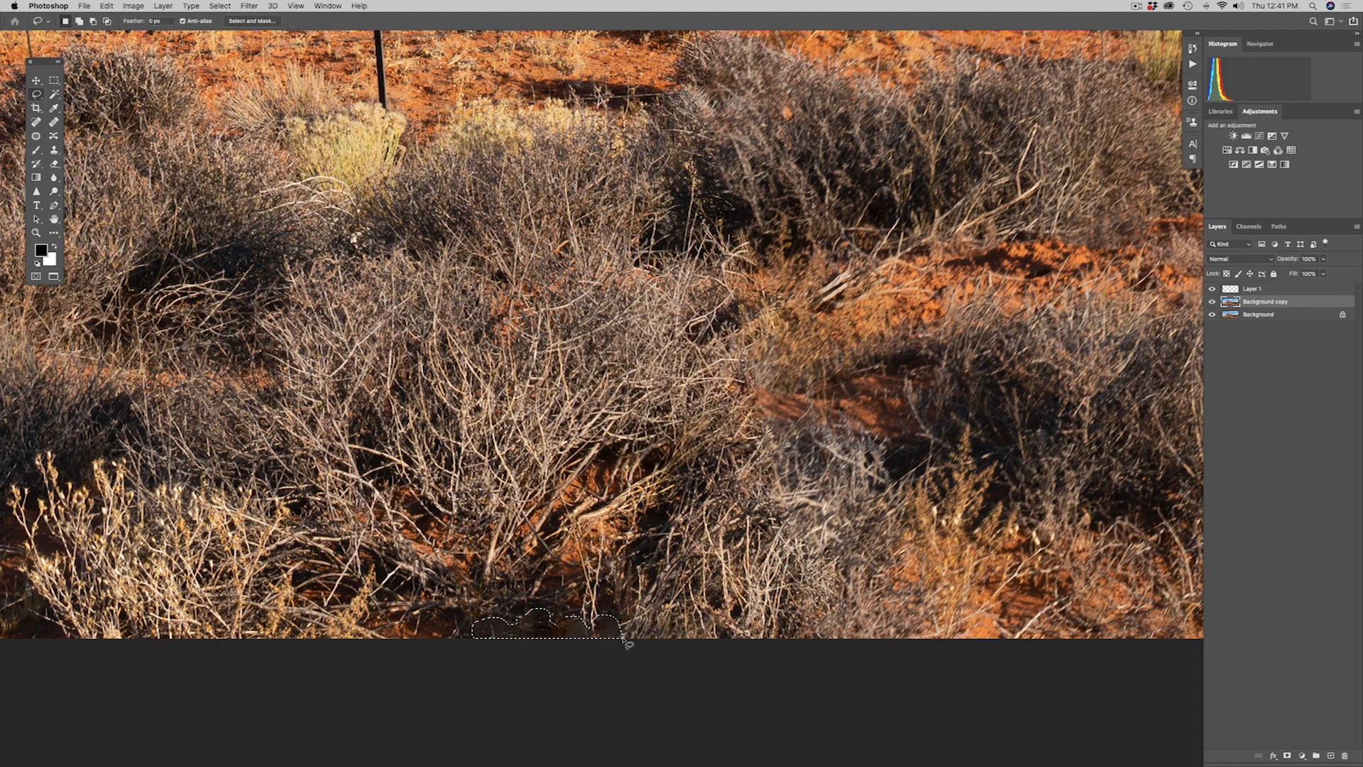
key(super+d)
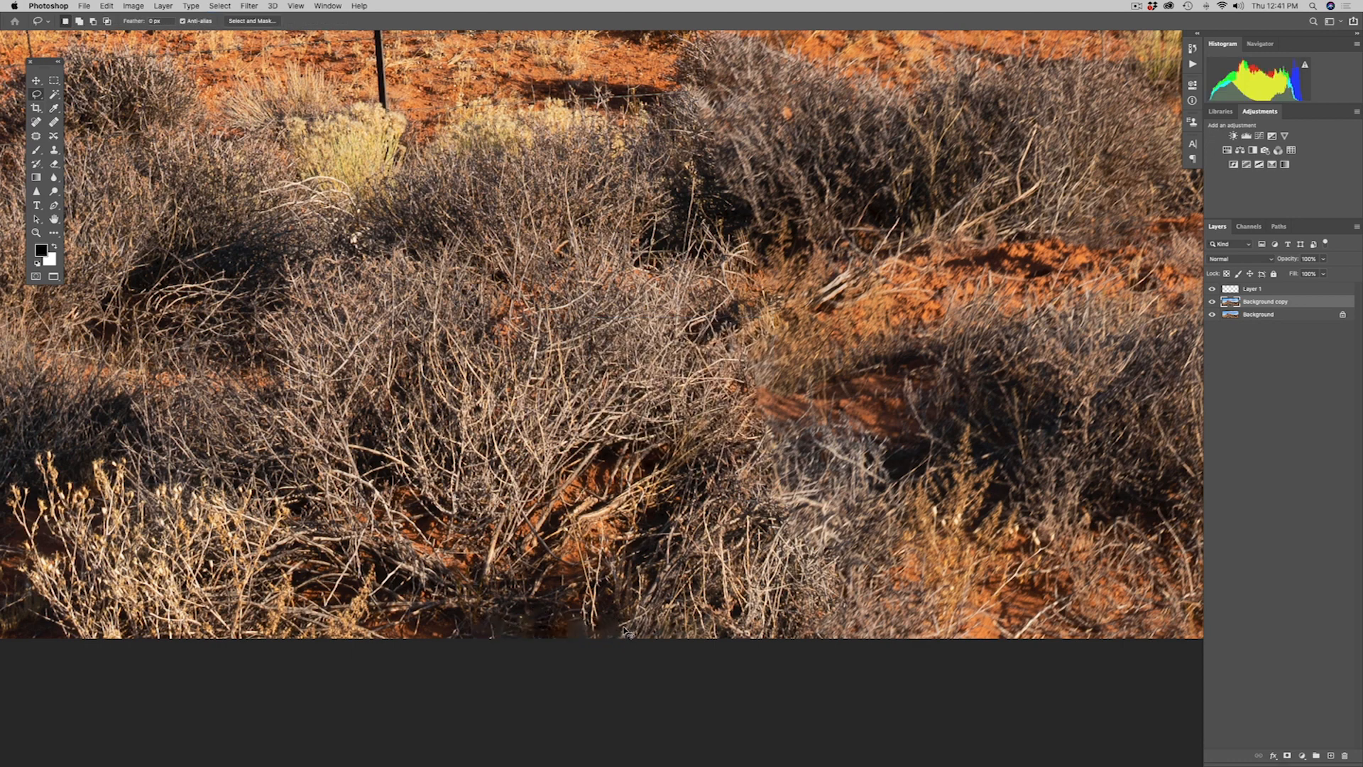
Fit the whole panorama in view and compare the foreground with and without the darkening on Layer 1
key(super+0)
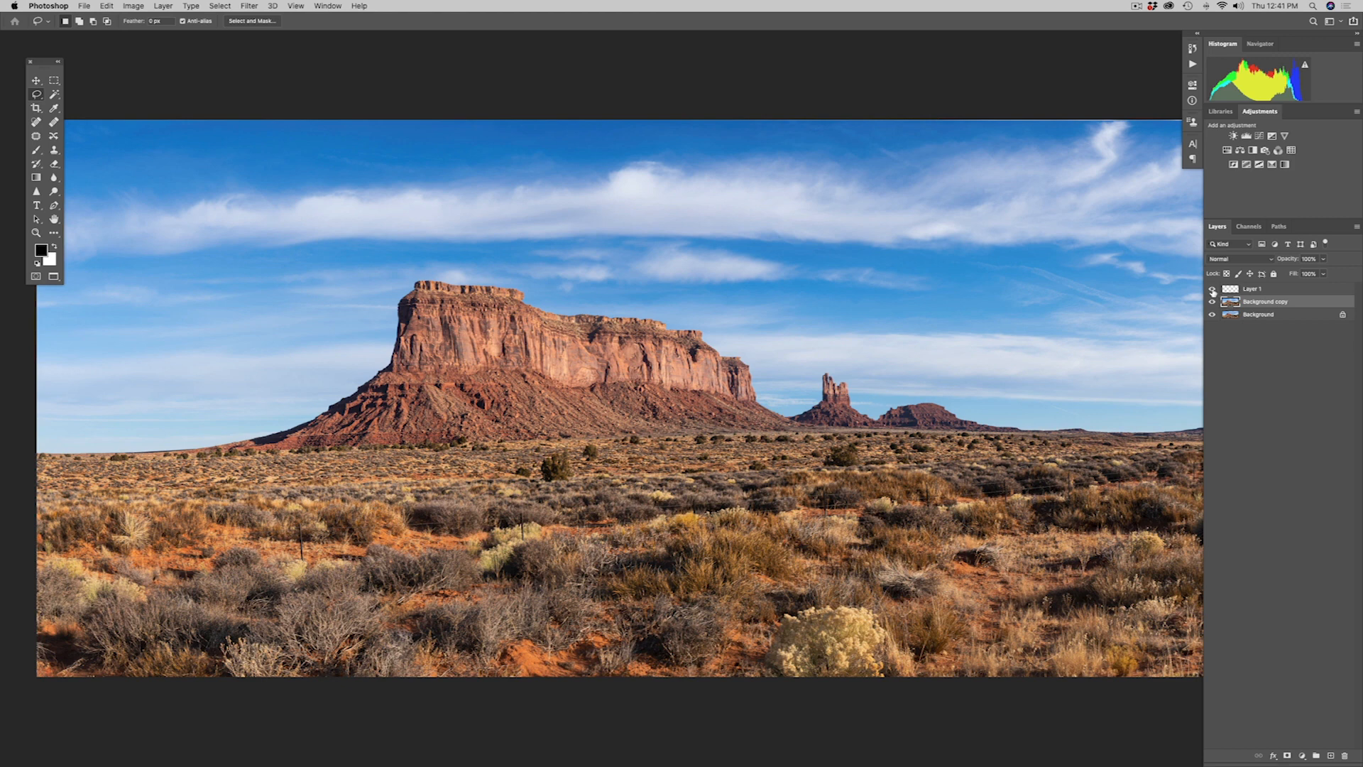
click(1212, 289)
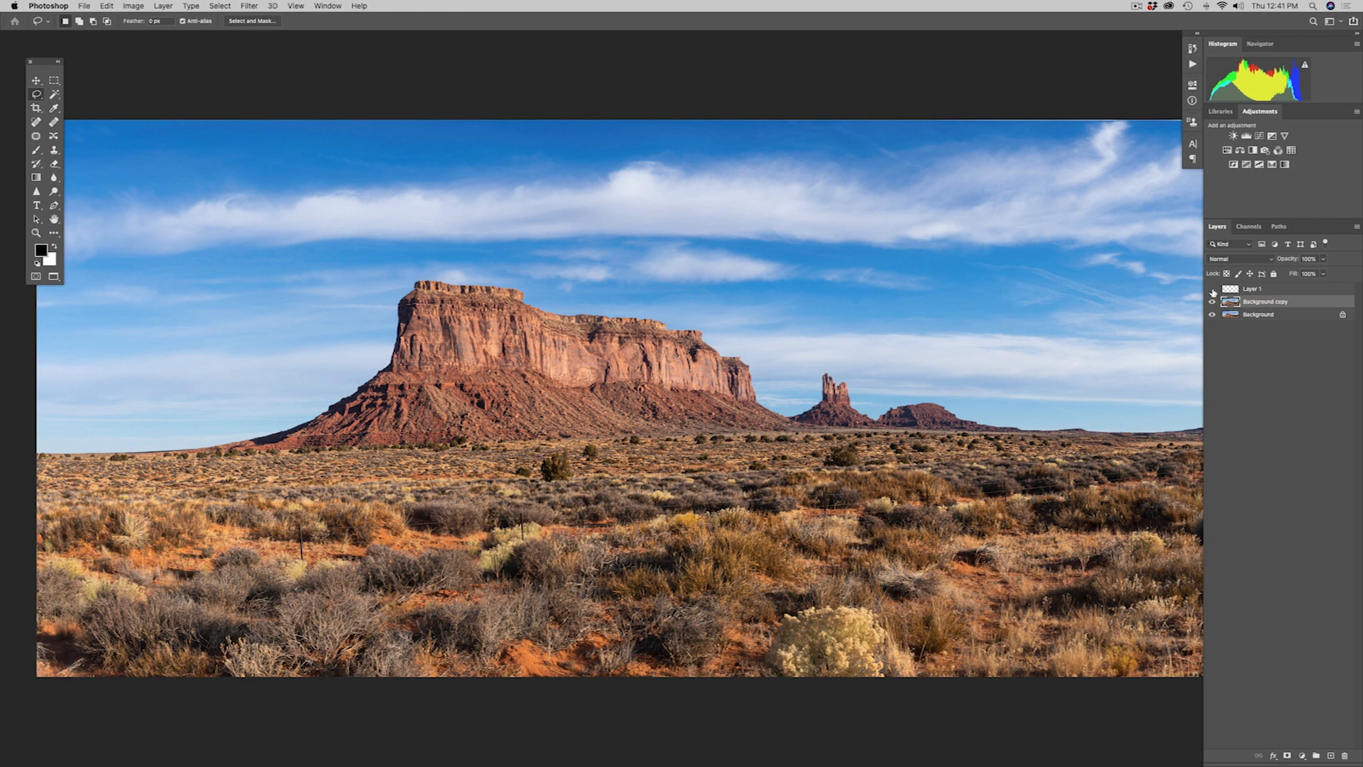
click(1213, 290)
click(1213, 290)
click(1213, 289)
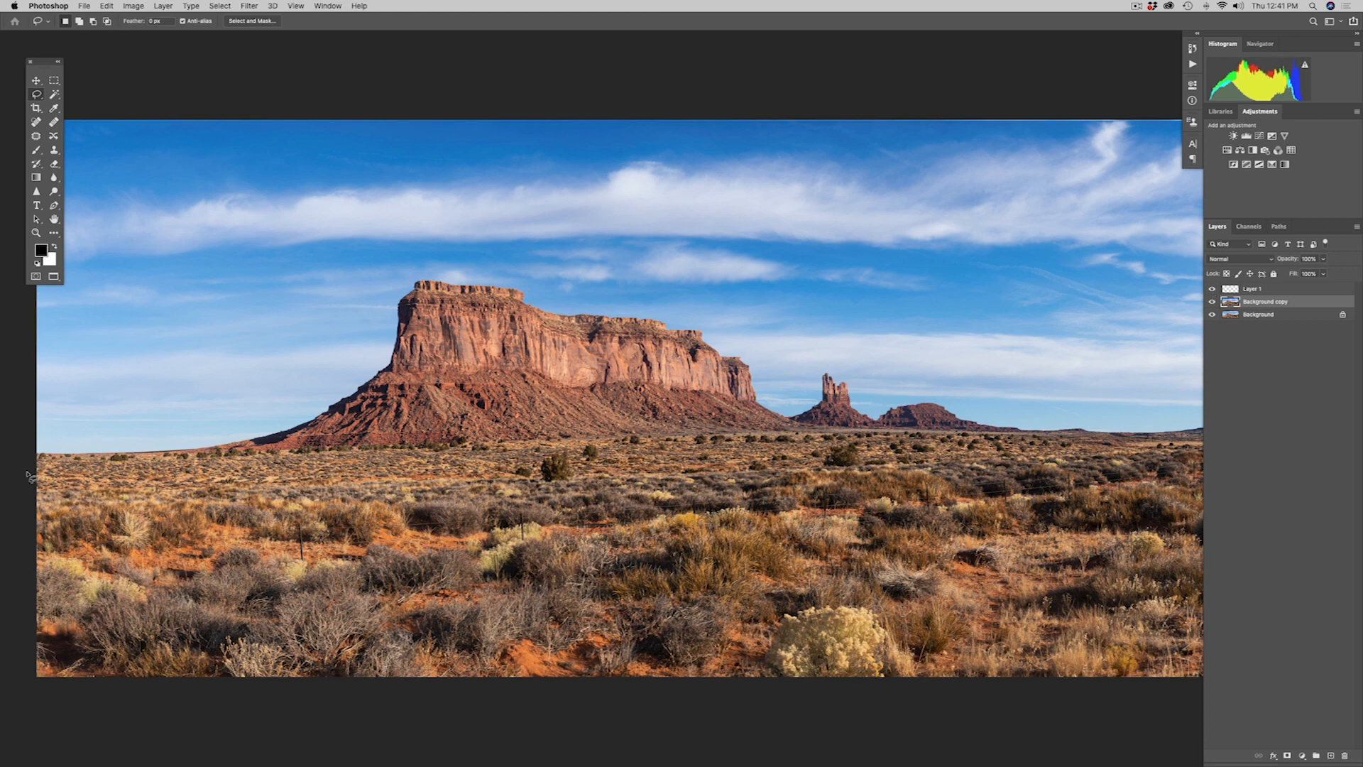
click(1214, 290)
click(1213, 290)
click(1214, 290)
click(1214, 290)
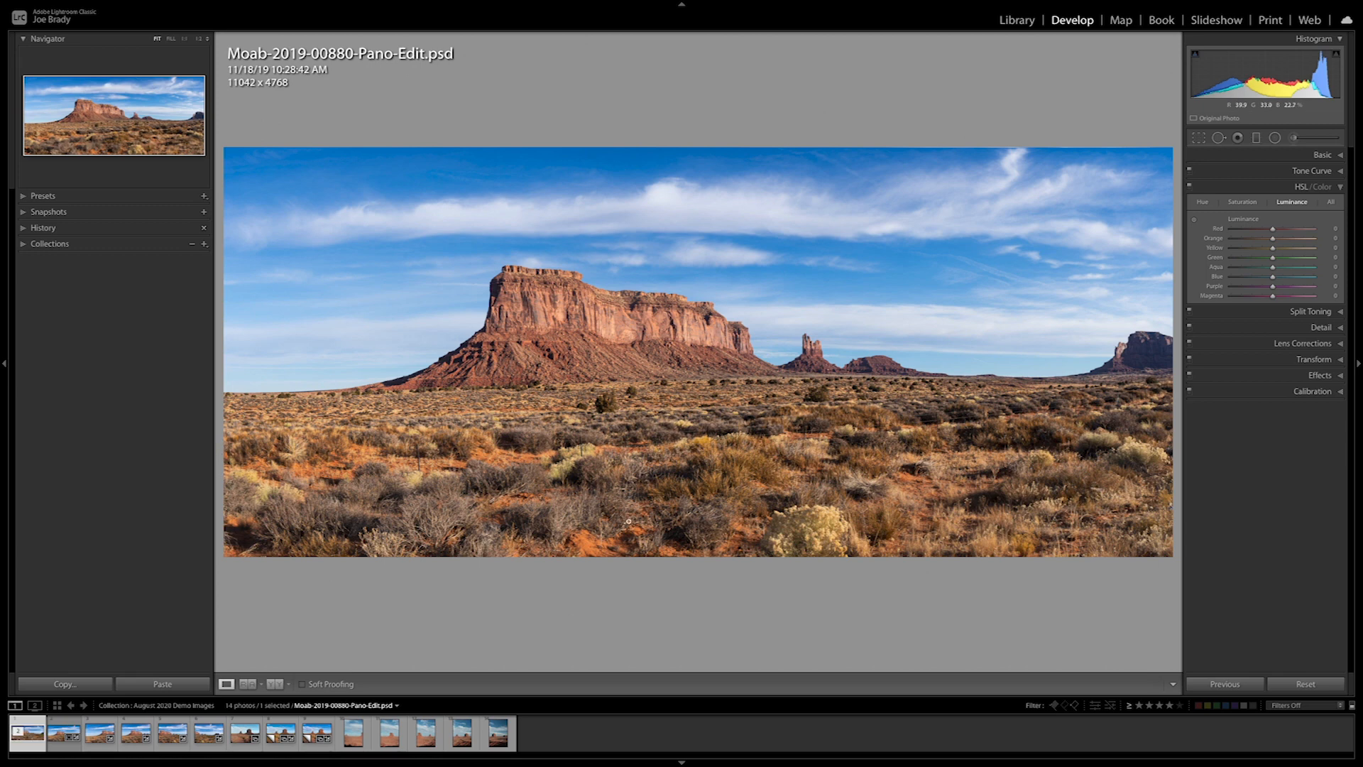
In Lightroom Classic, set the panorama's post-crop vignette amount to -12 and compare the image with and without the effect
click(1315, 375)
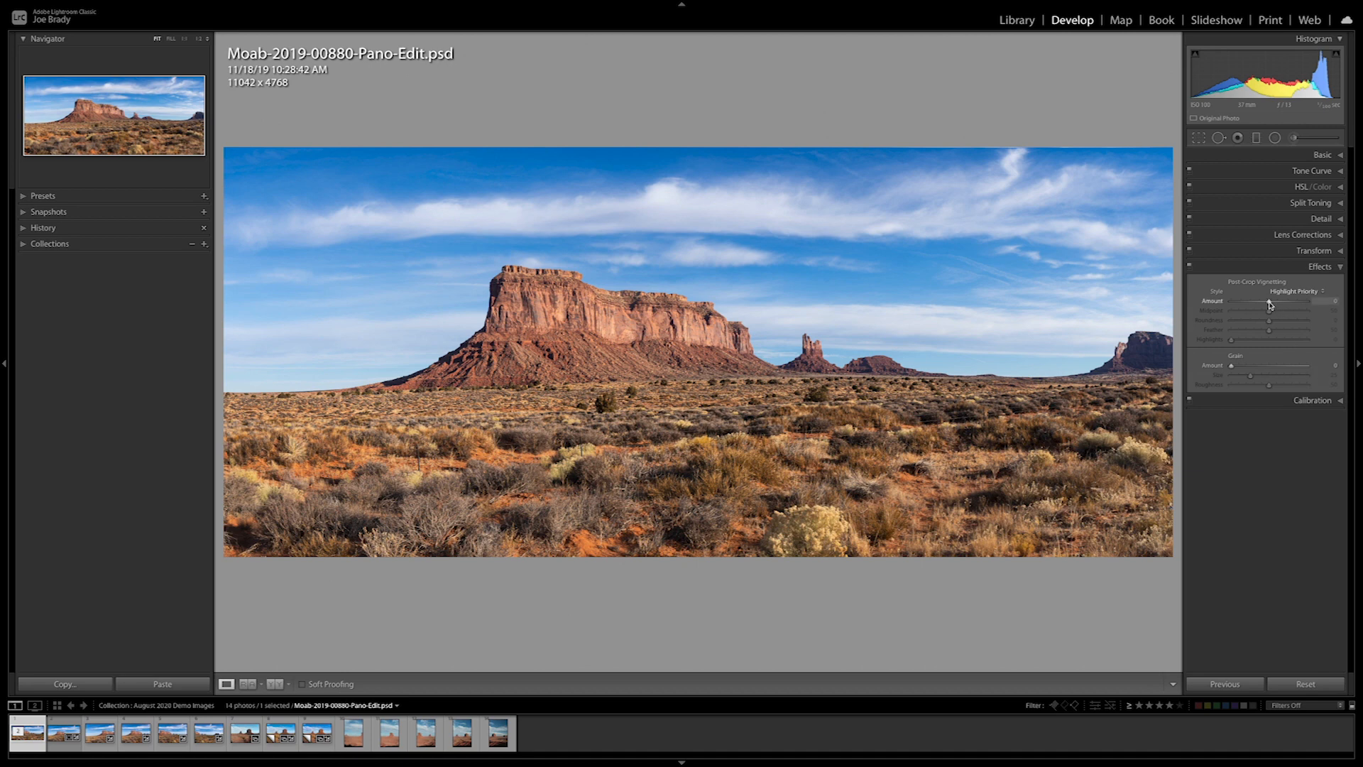
drag(1269, 306, 1267, 307)
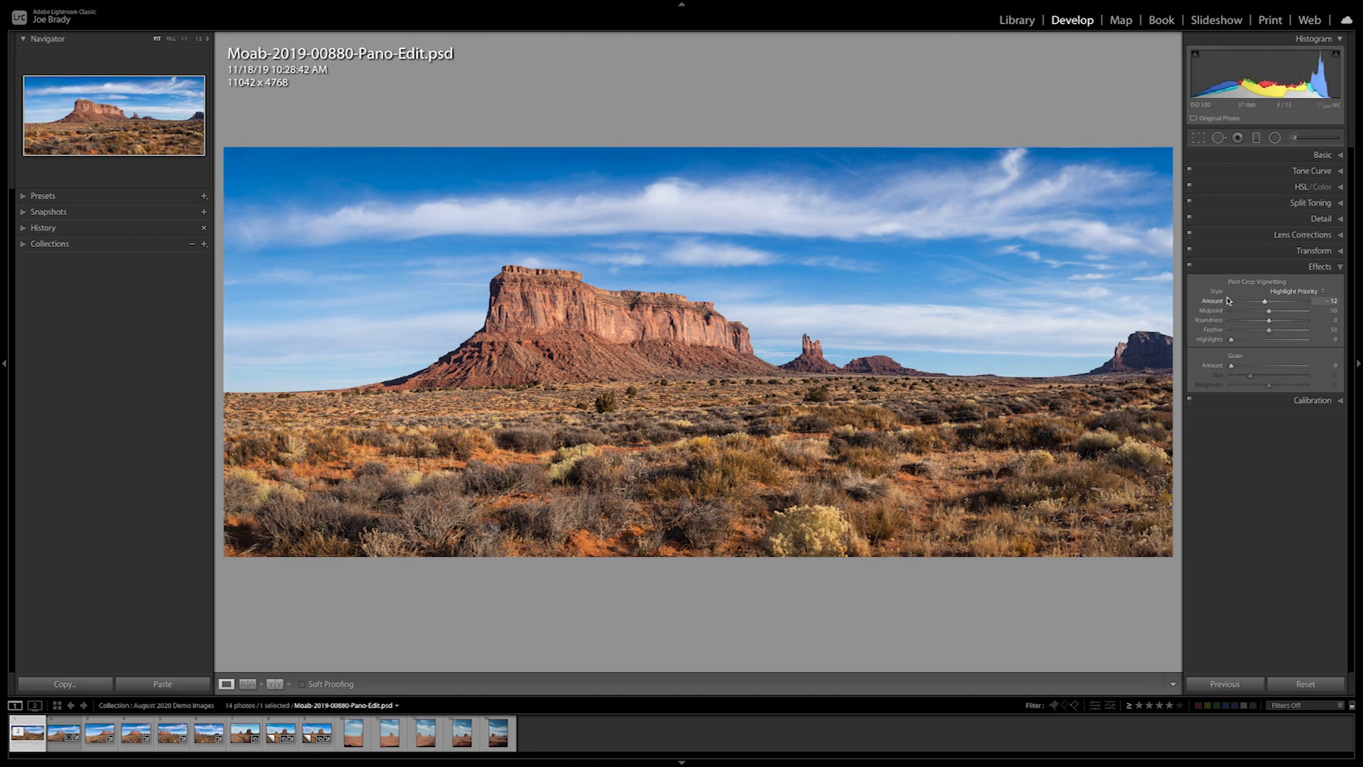
click(1190, 271)
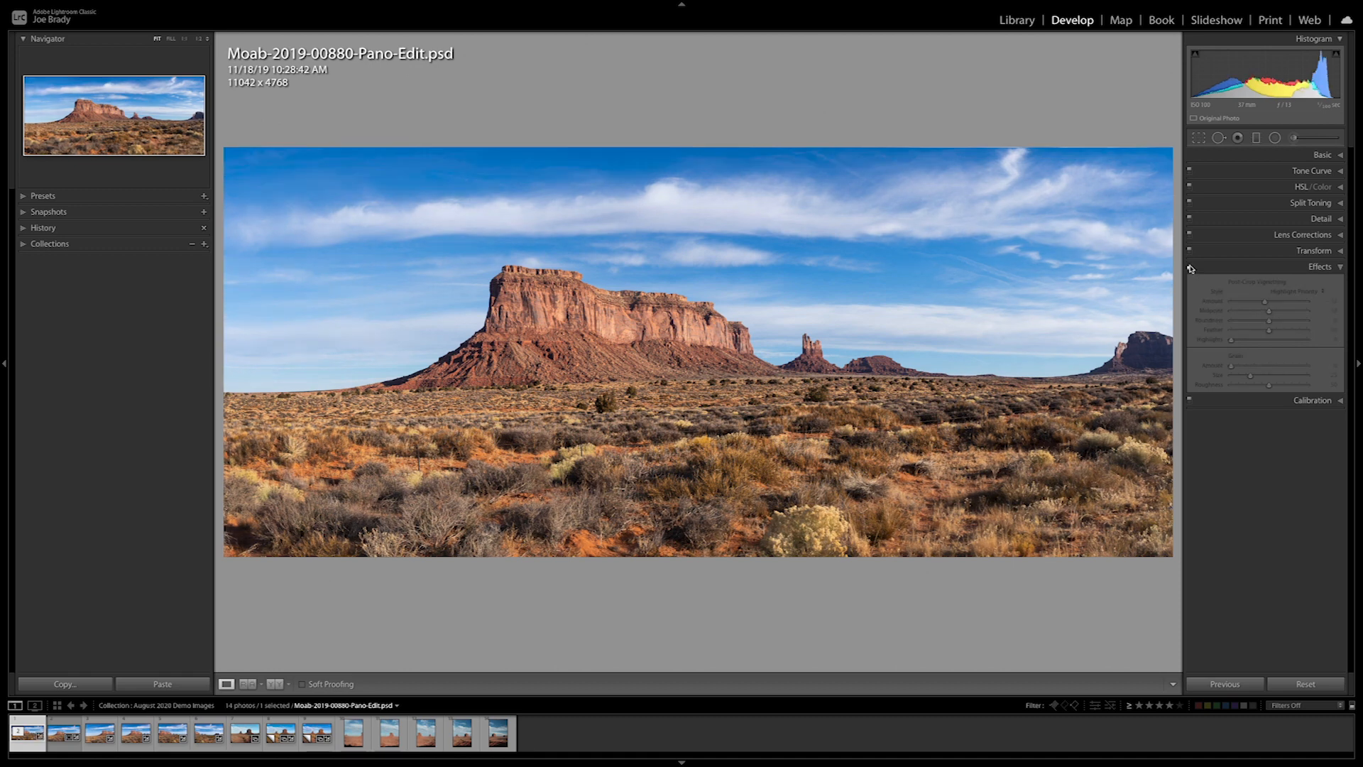
click(1190, 272)
click(1189, 273)
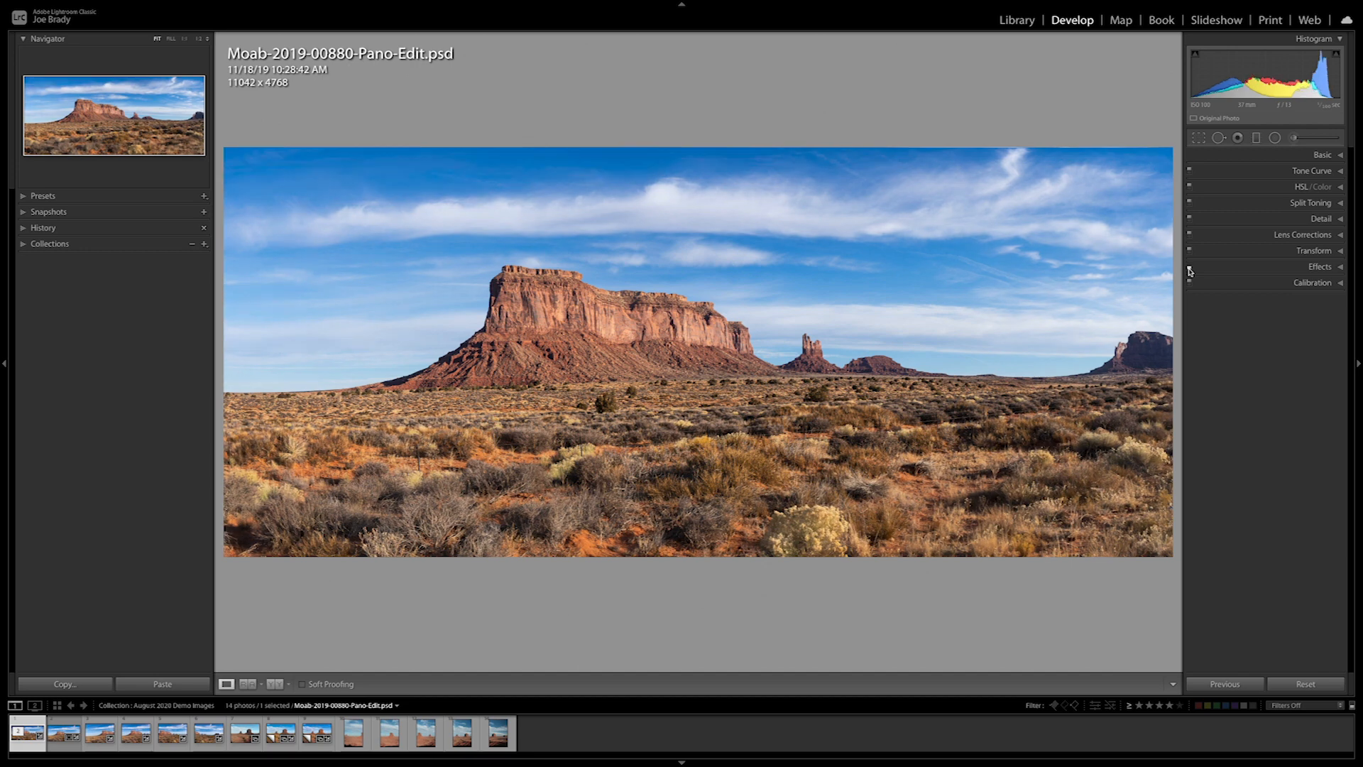
click(1191, 267)
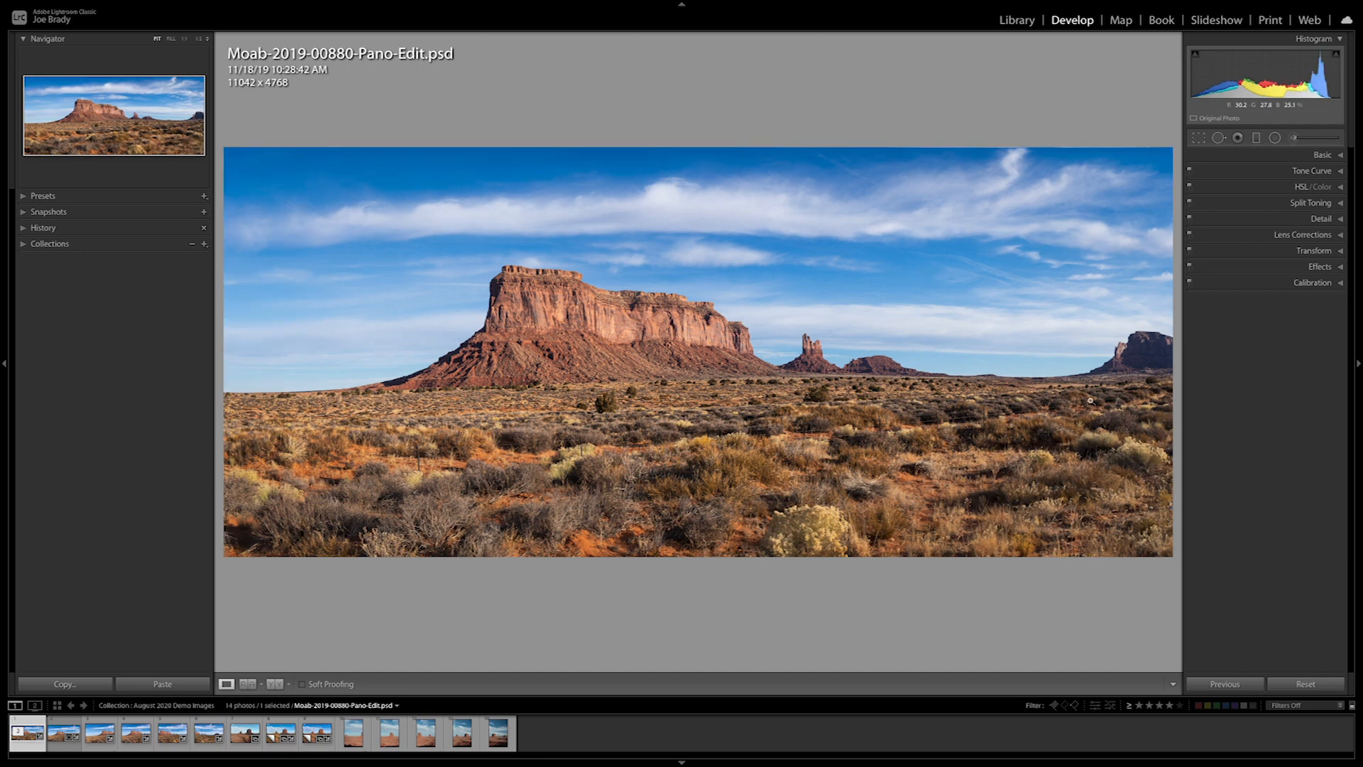
Paint an Adjustment Brush mask over the central foreground and the large butte with Auto Mask off, checking coverage with the mask overlay
click(1320, 155)
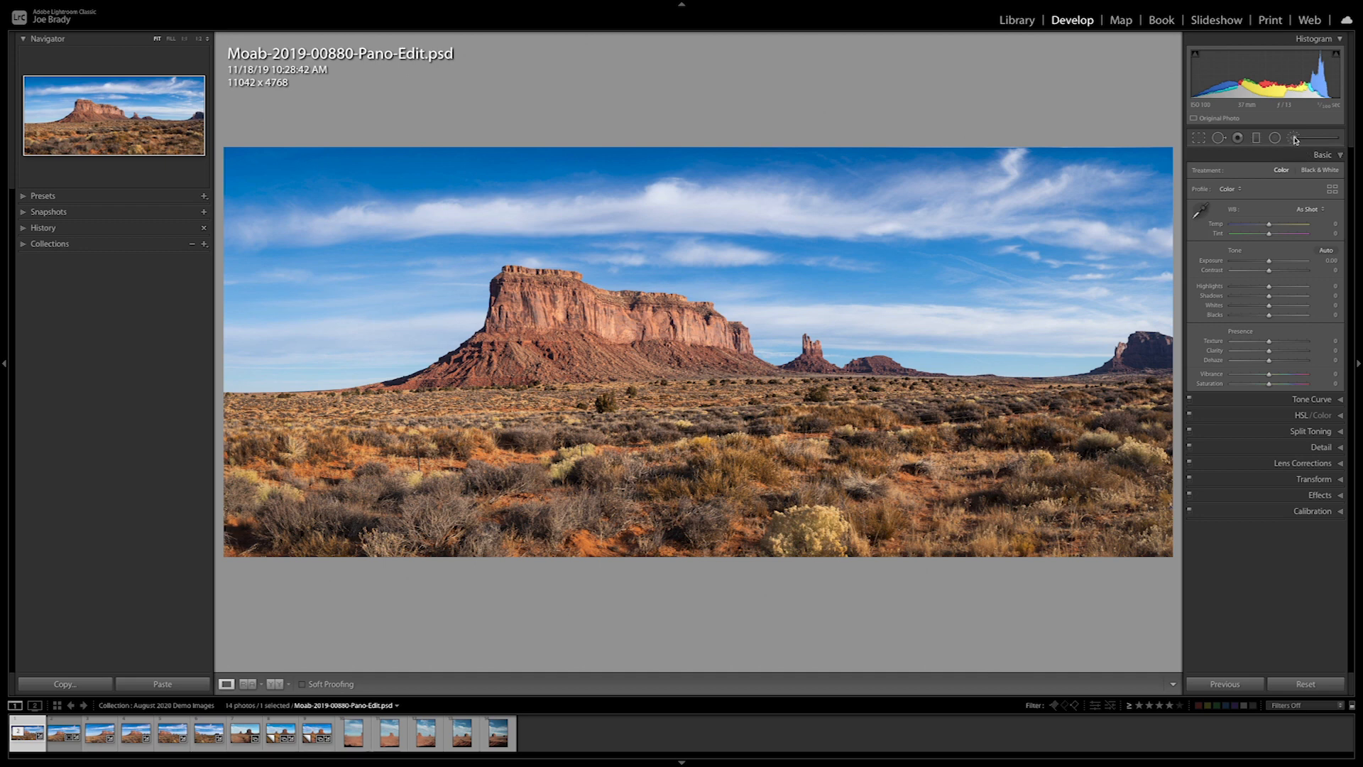
click(1294, 139)
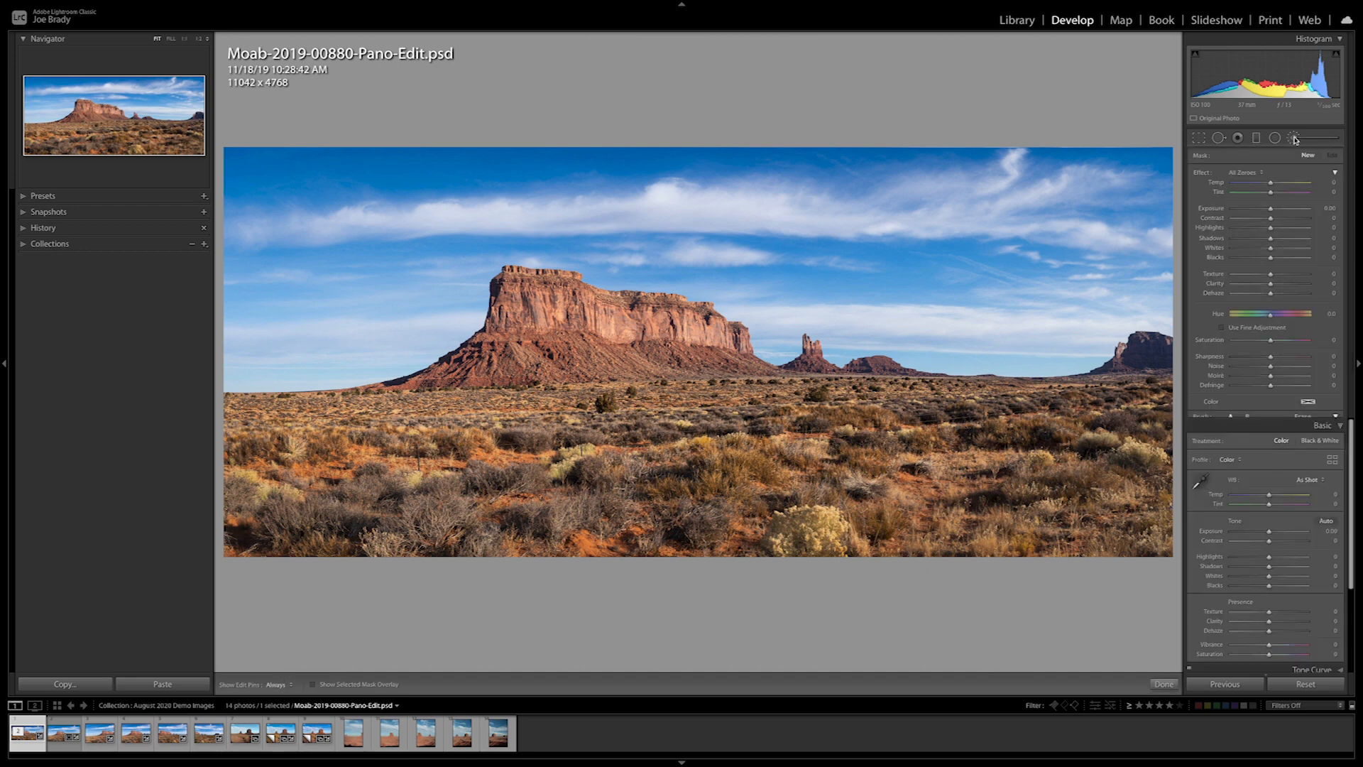
click(1222, 453)
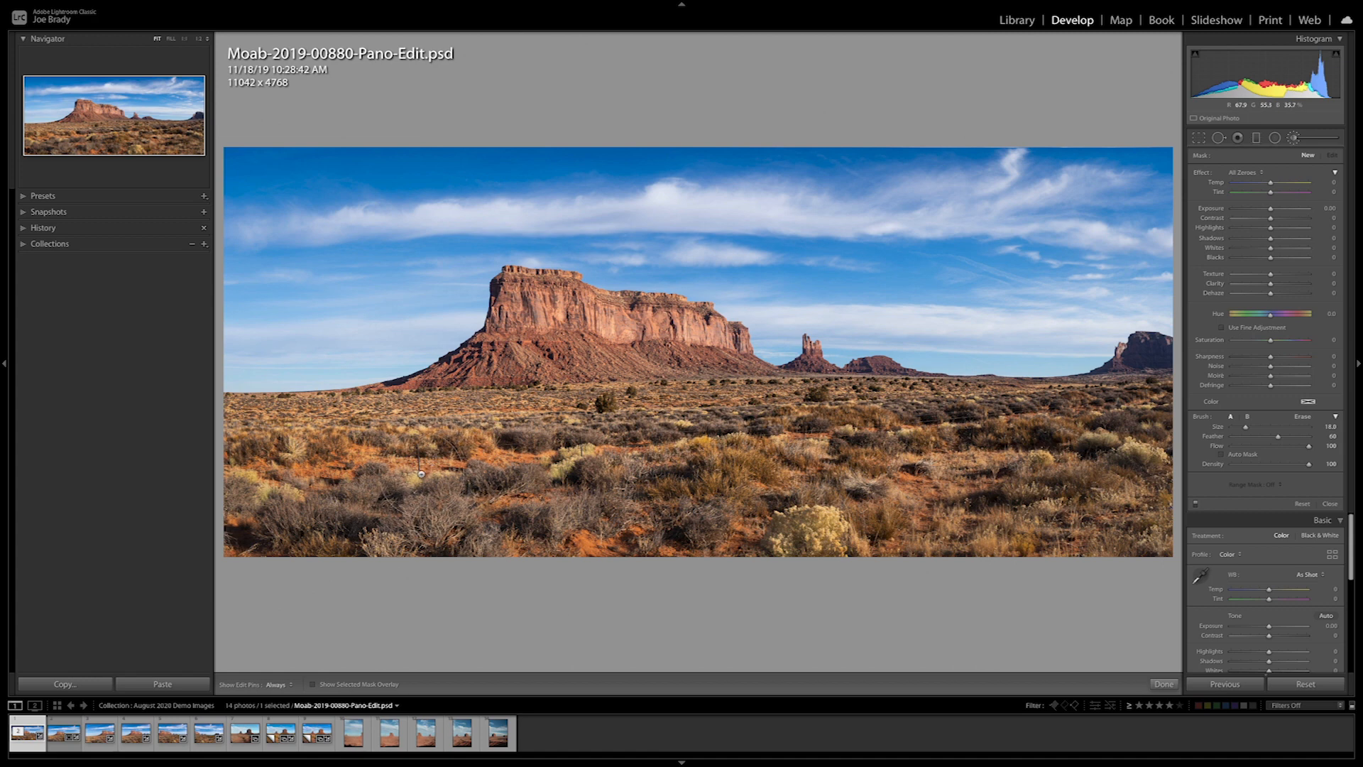
key(o)
mouse_move(689, 526)
mouse_down()
mouse_move(511, 455)
mouse_move(579, 327)
mouse_up()
mouse_move(591, 428)
mouse_down()
mouse_move(661, 364)
mouse_move(570, 342)
mouse_move(490, 364)
mouse_up()
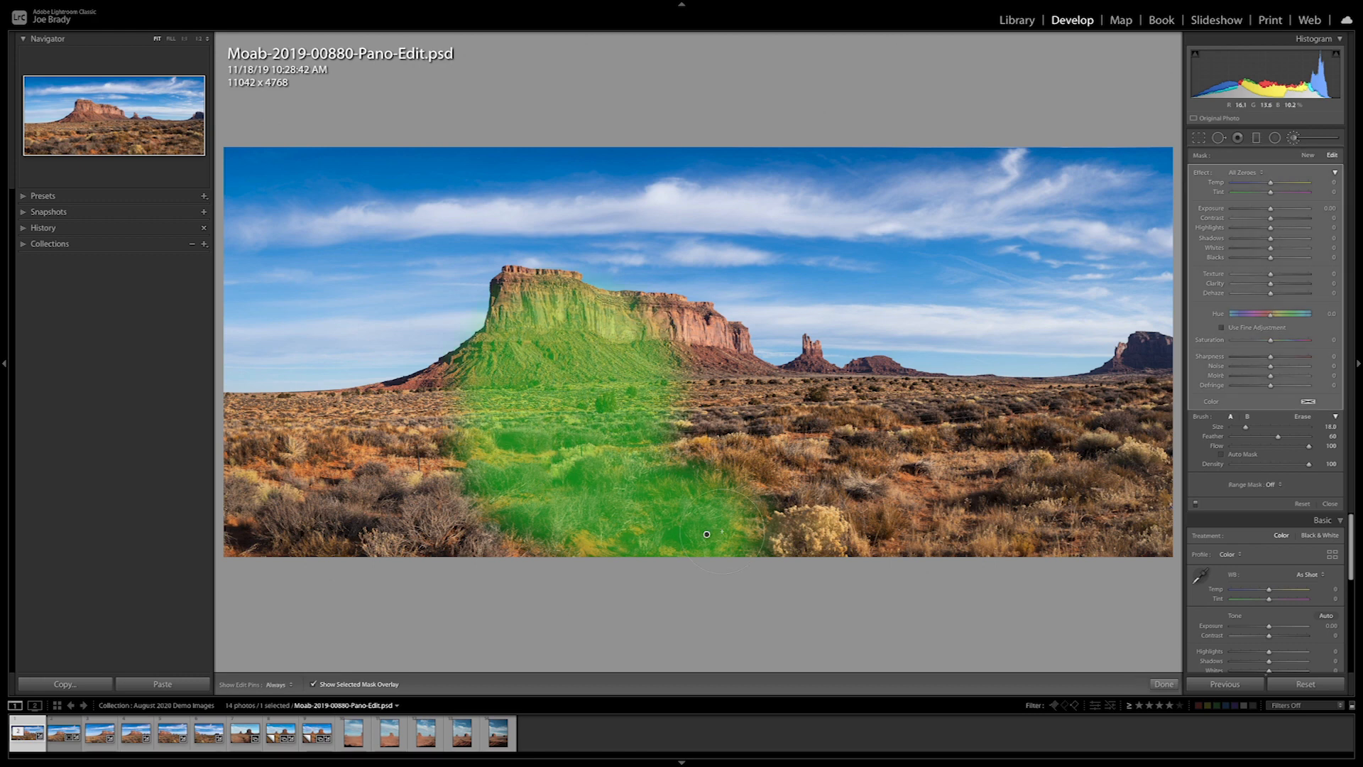
key(o)
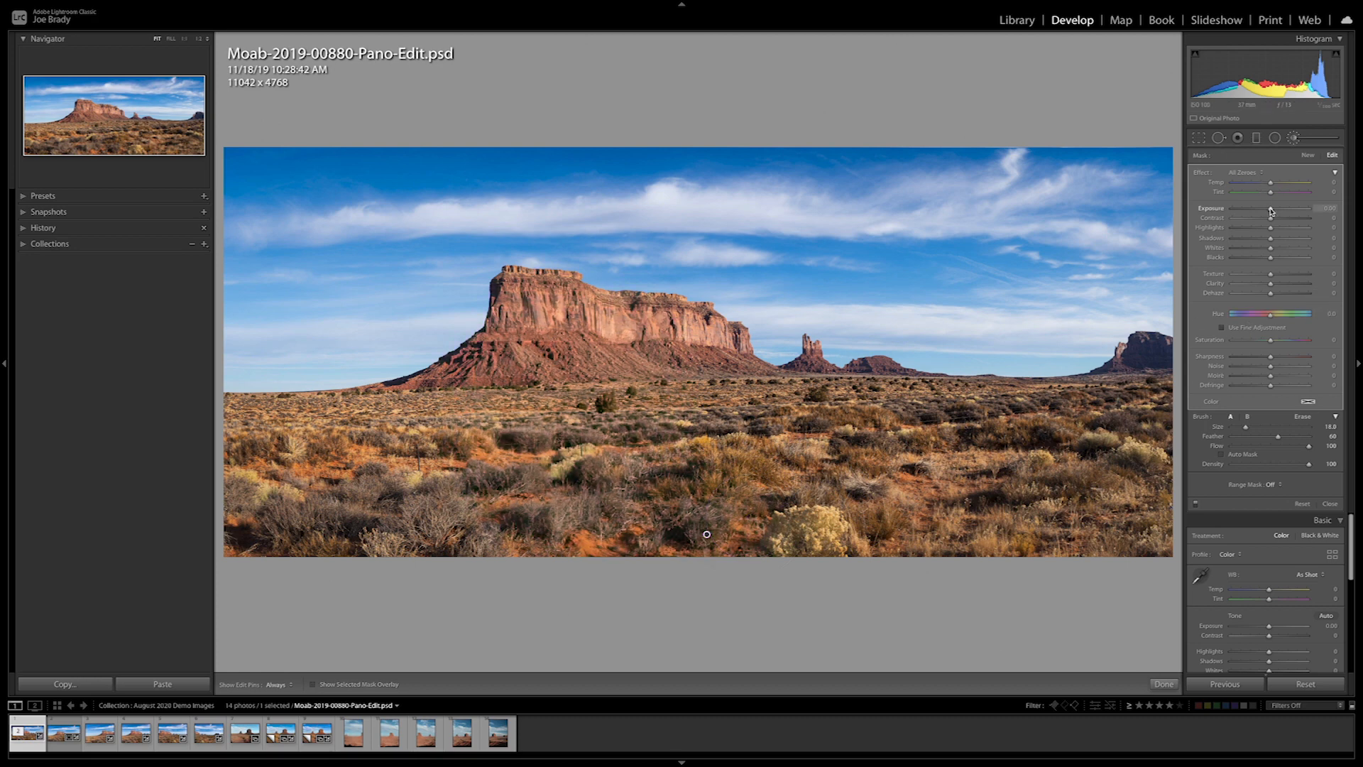
Set the brushed area's Exposure to 0.43, Contrast to 20, Texture to 20 and Clarity to 16, reduce its Highlights, and finish the brush
drag(1273, 210, 1275, 210)
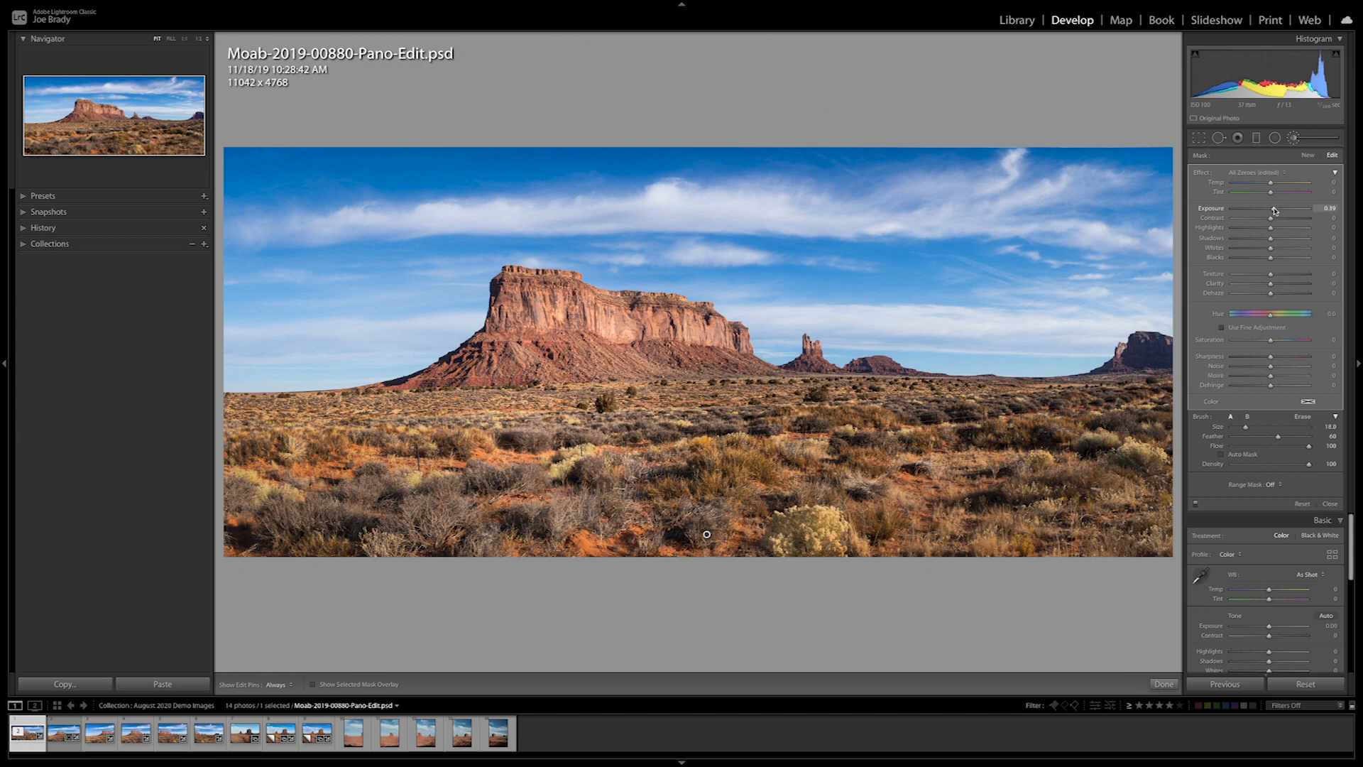
drag(1275, 210, 1275, 210)
drag(1271, 284, 1277, 285)
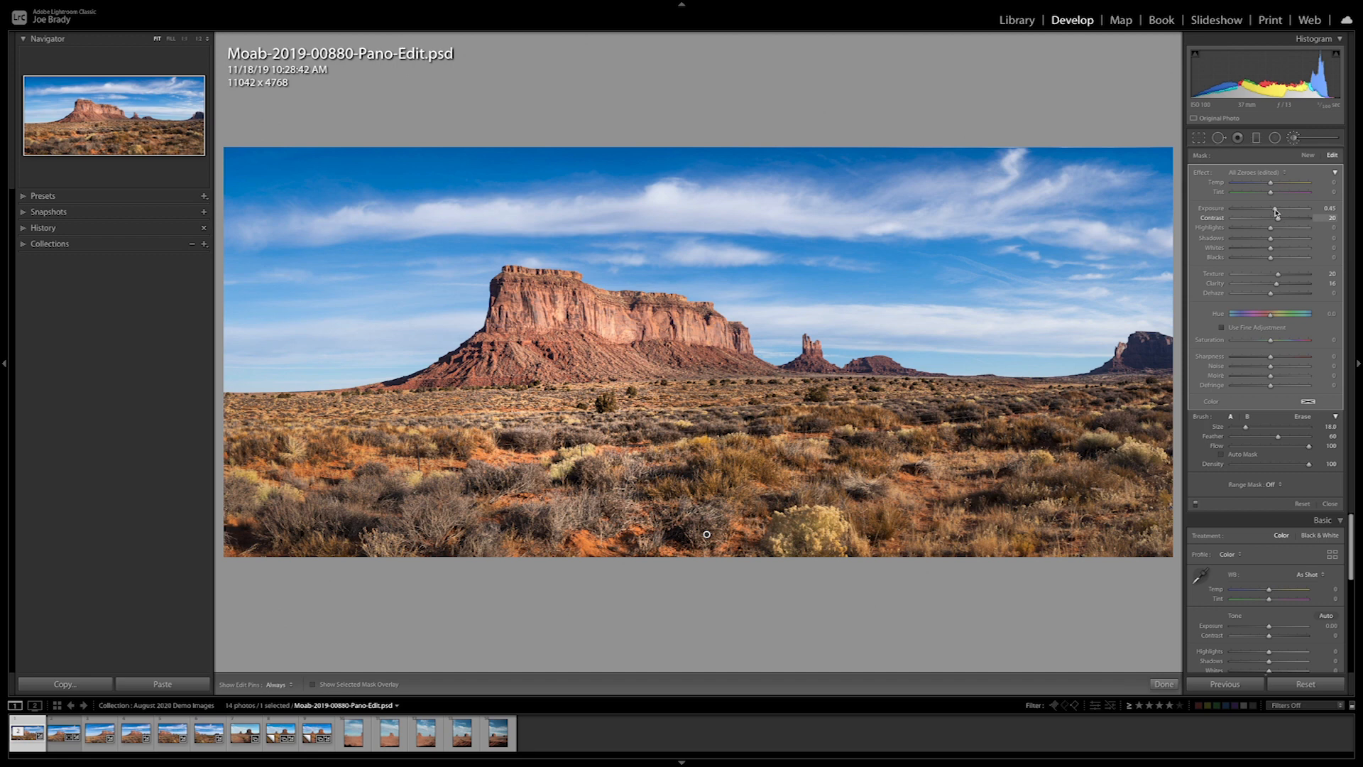
click(1262, 228)
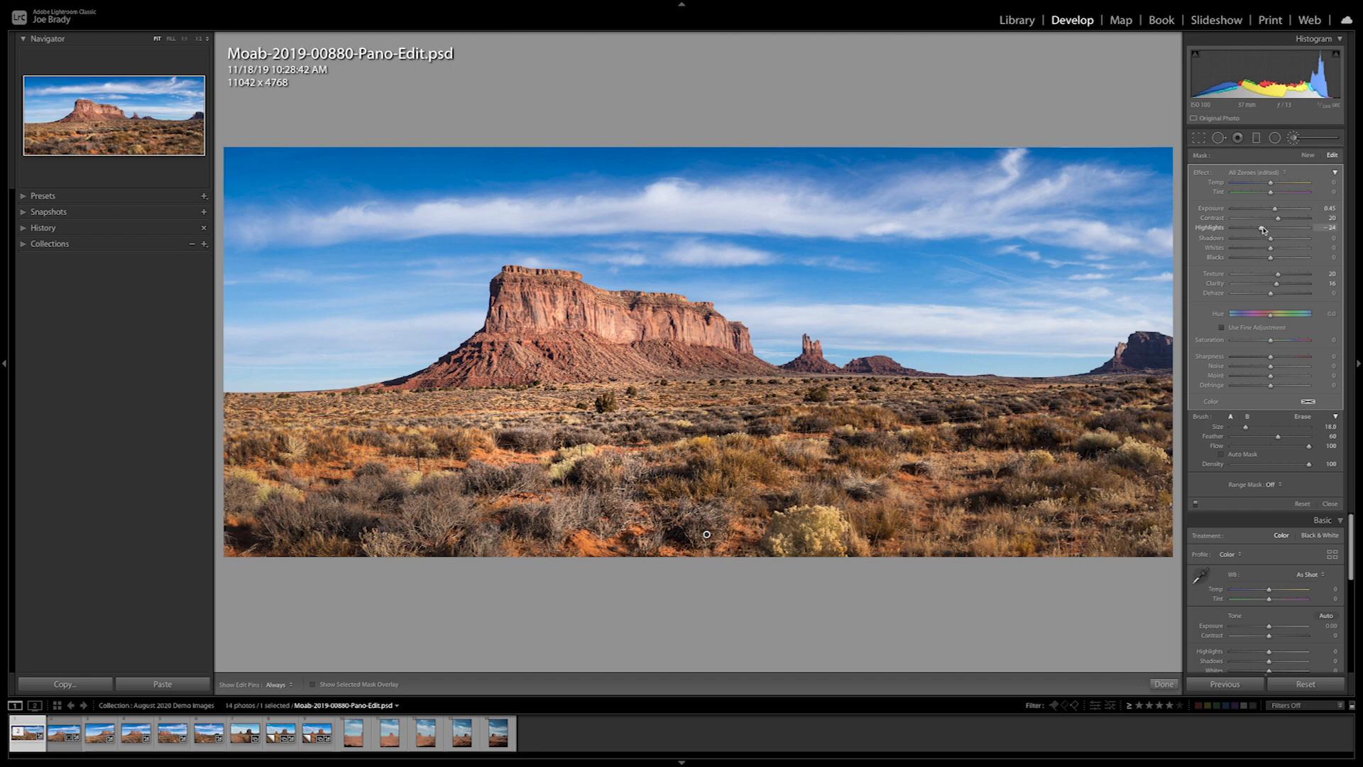
drag(1262, 230, 1264, 230)
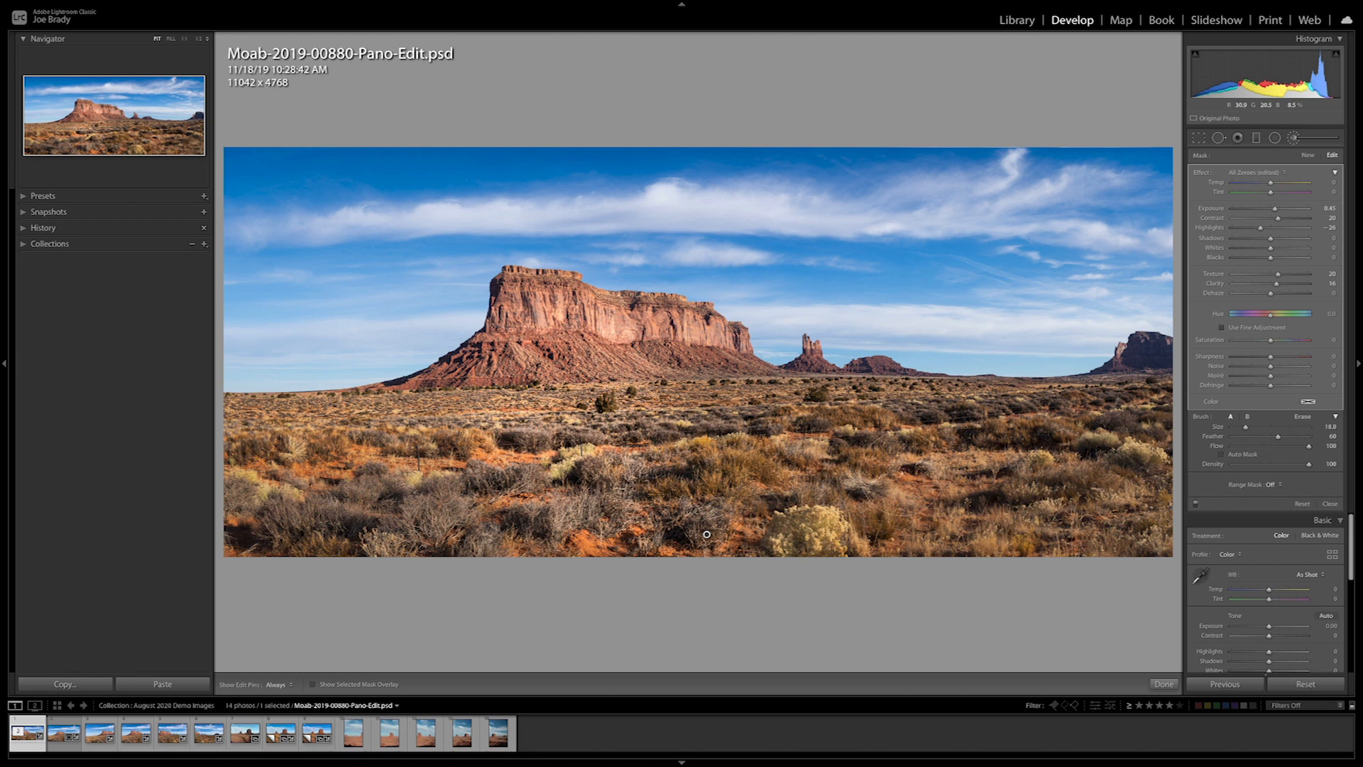
key(e)
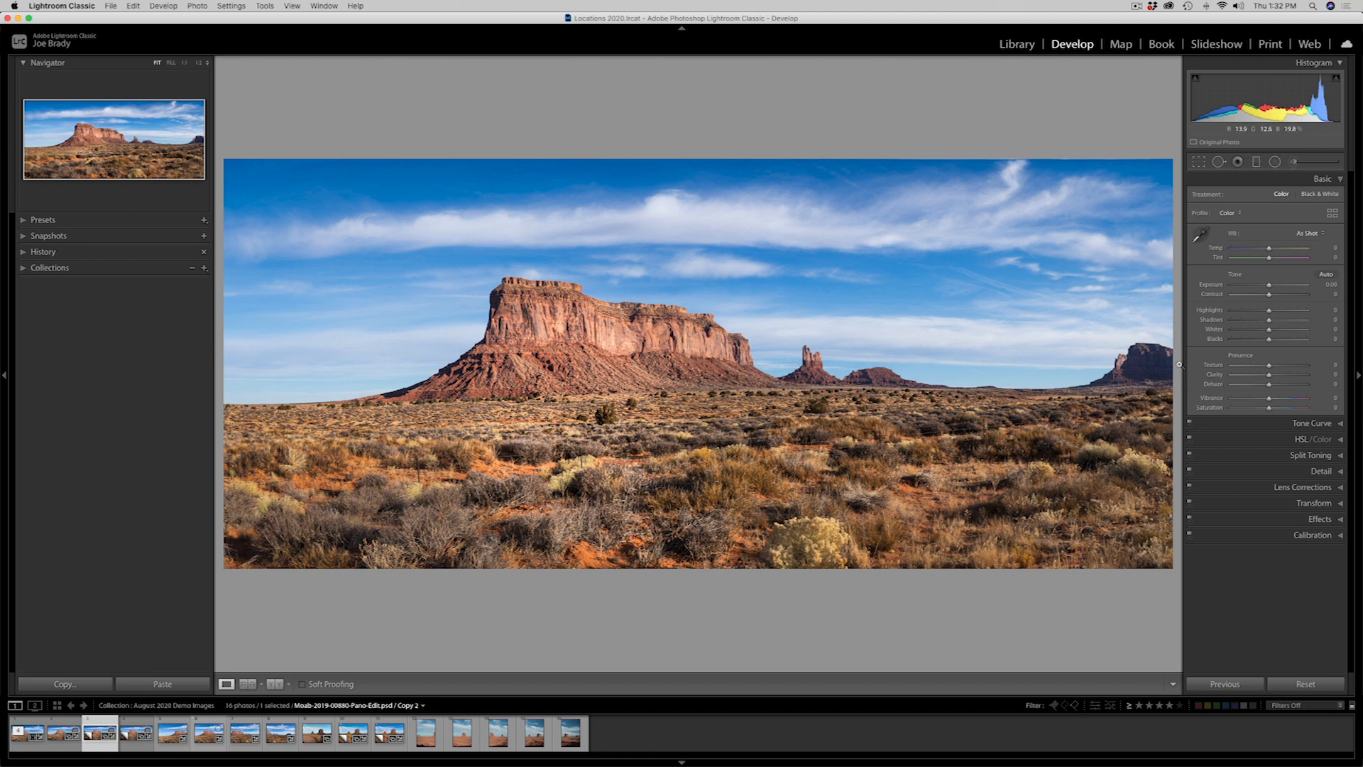
Crop Copy 2 freehand to exclude the dark butte at the far right, trim some of the left side and a sliver of sky, and apply
click(1199, 162)
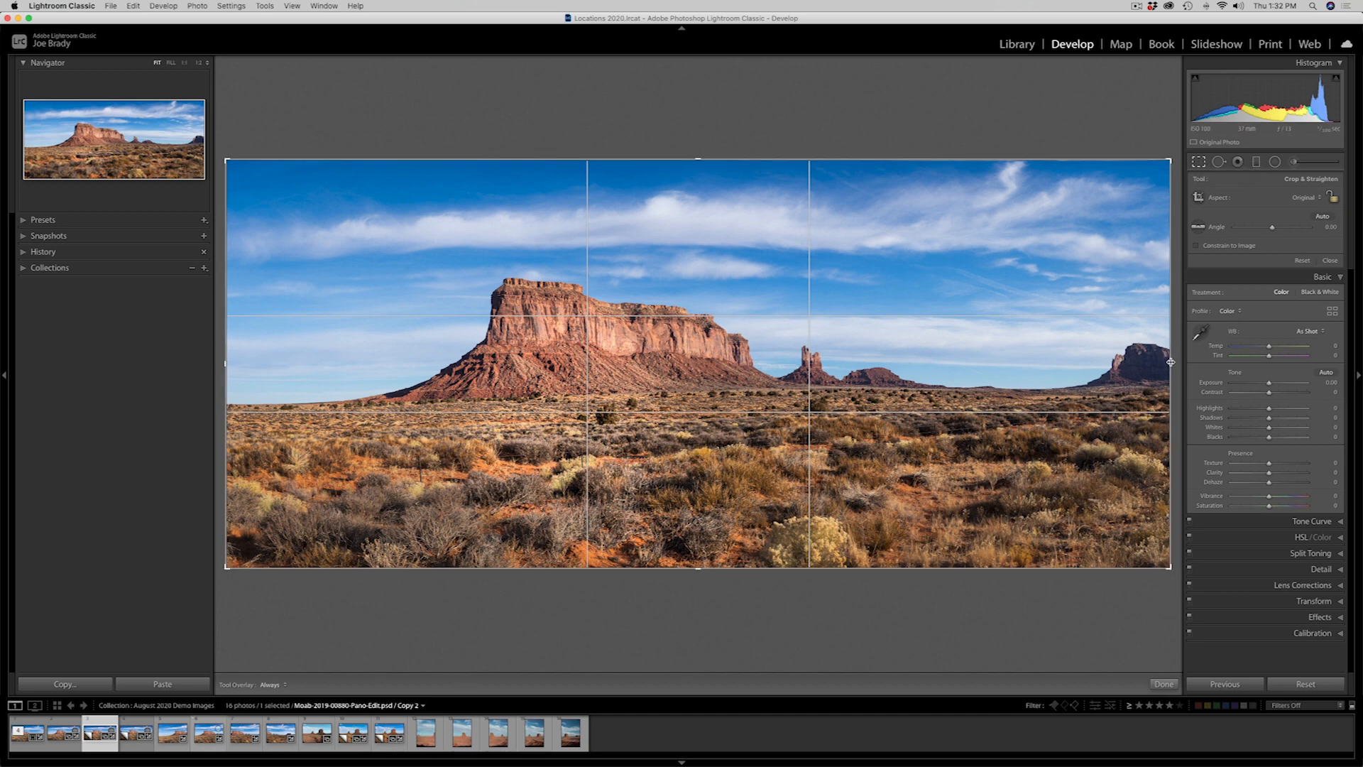
drag(1171, 362, 1073, 360)
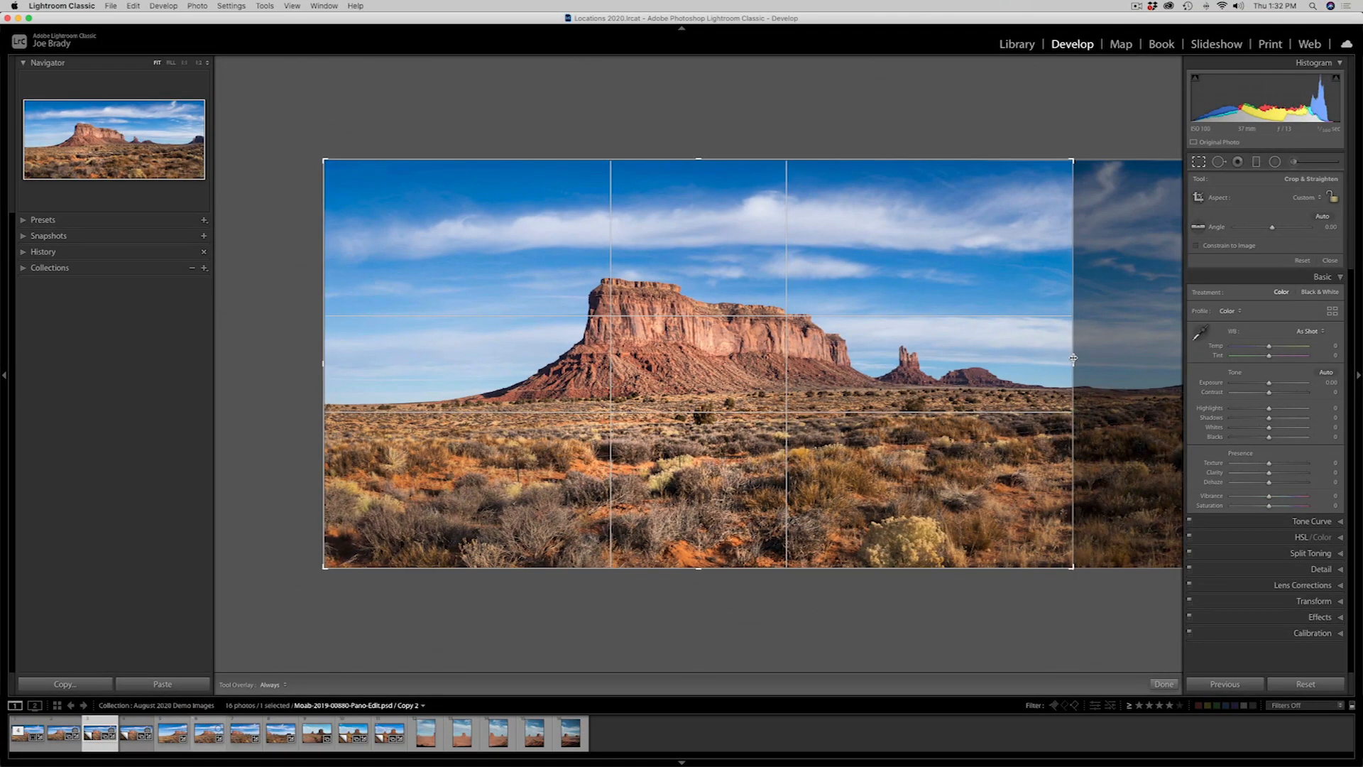
drag(324, 367, 375, 368)
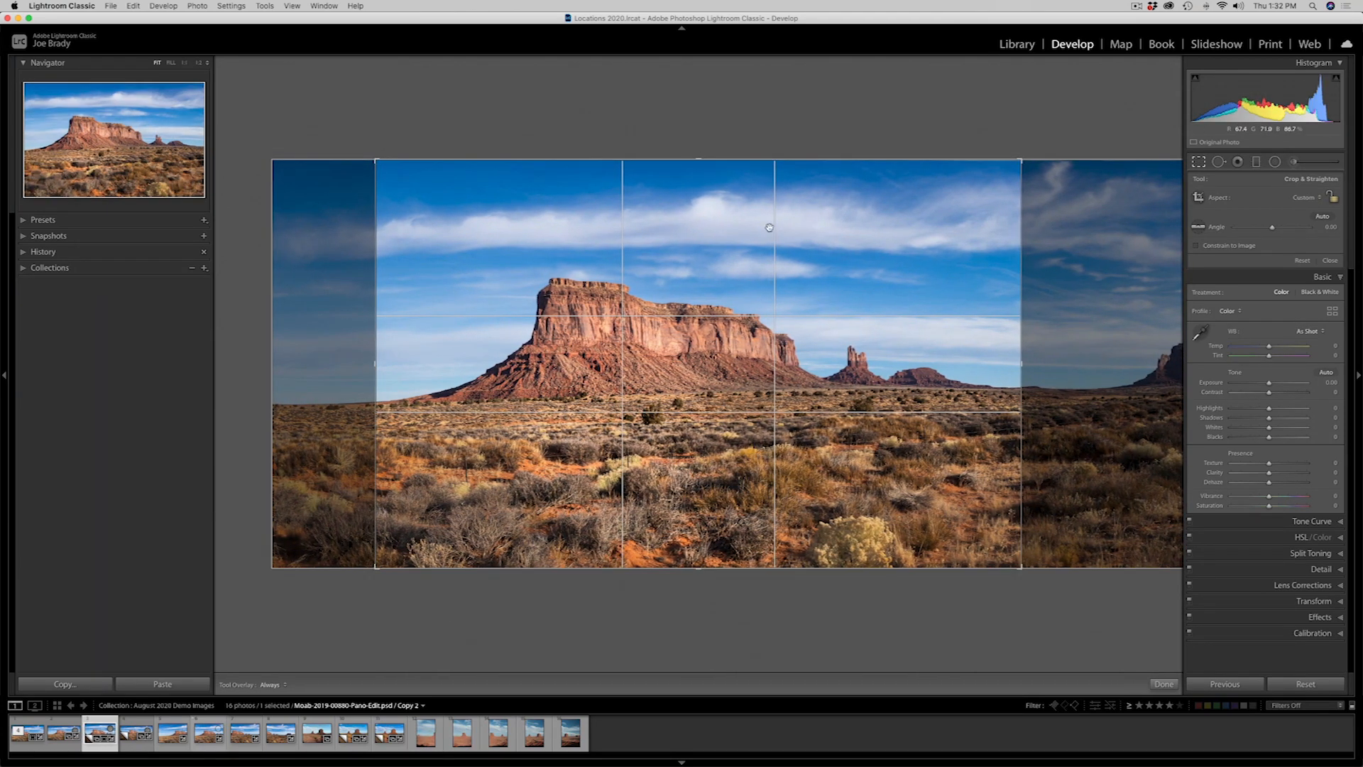
drag(702, 169, 702, 185)
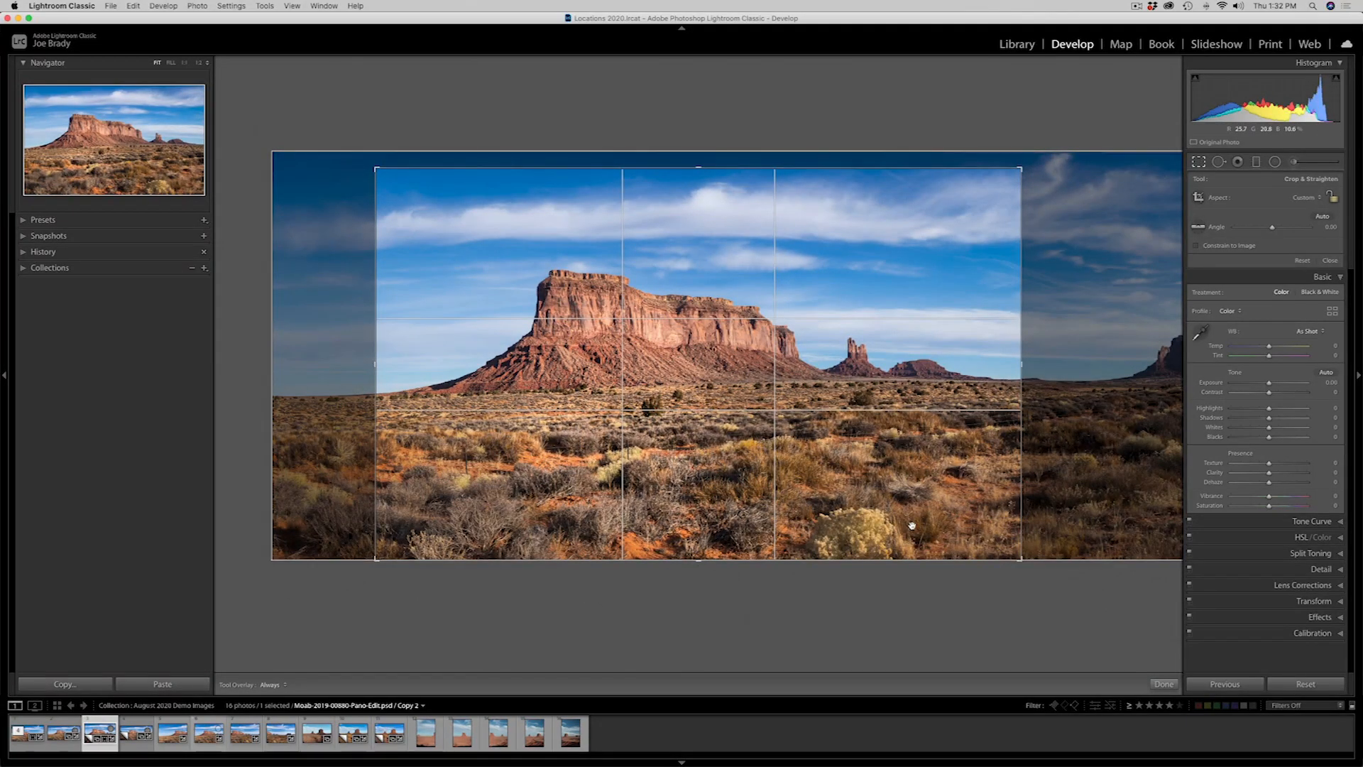
key(Return)
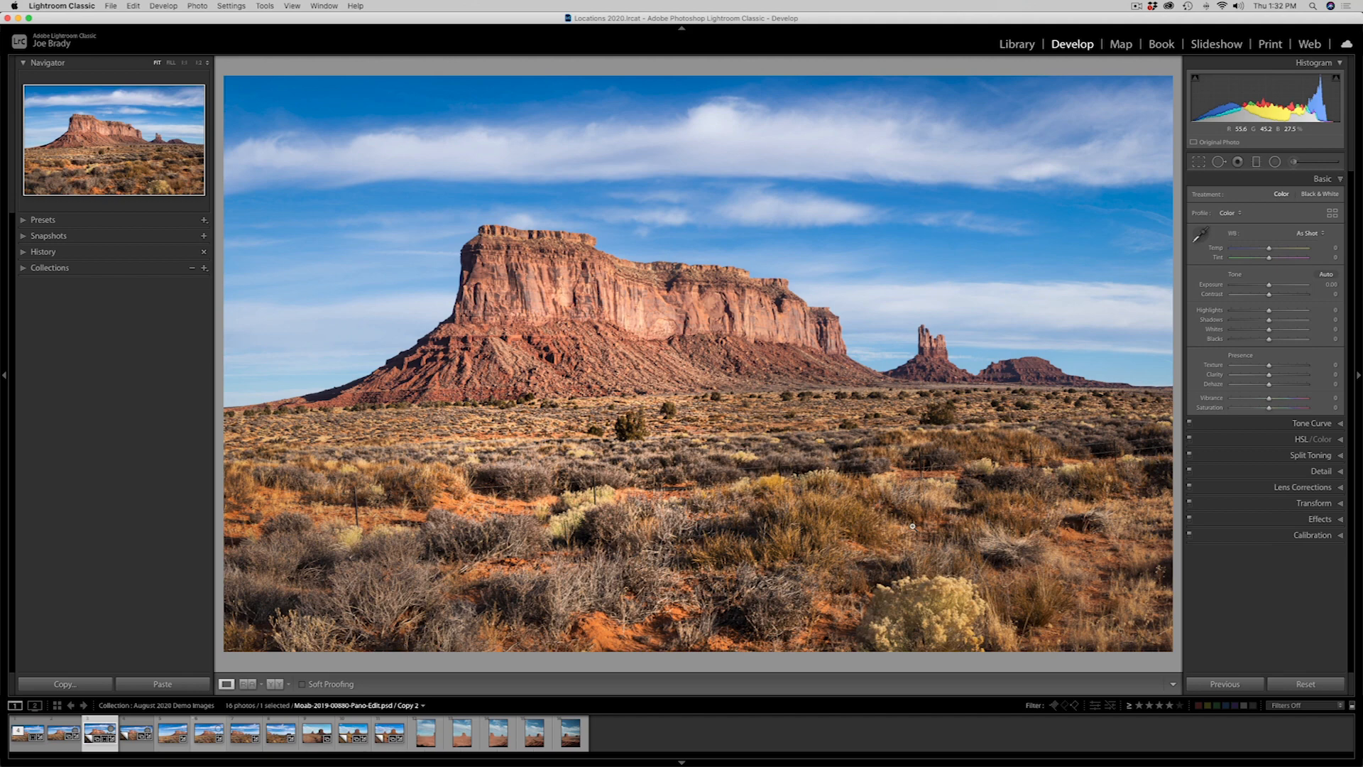
Crop Copy 1 to a 3 x 1 aspect ratio, shifting the image slightly down within the frame to keep more sky, and apply
key(Right)
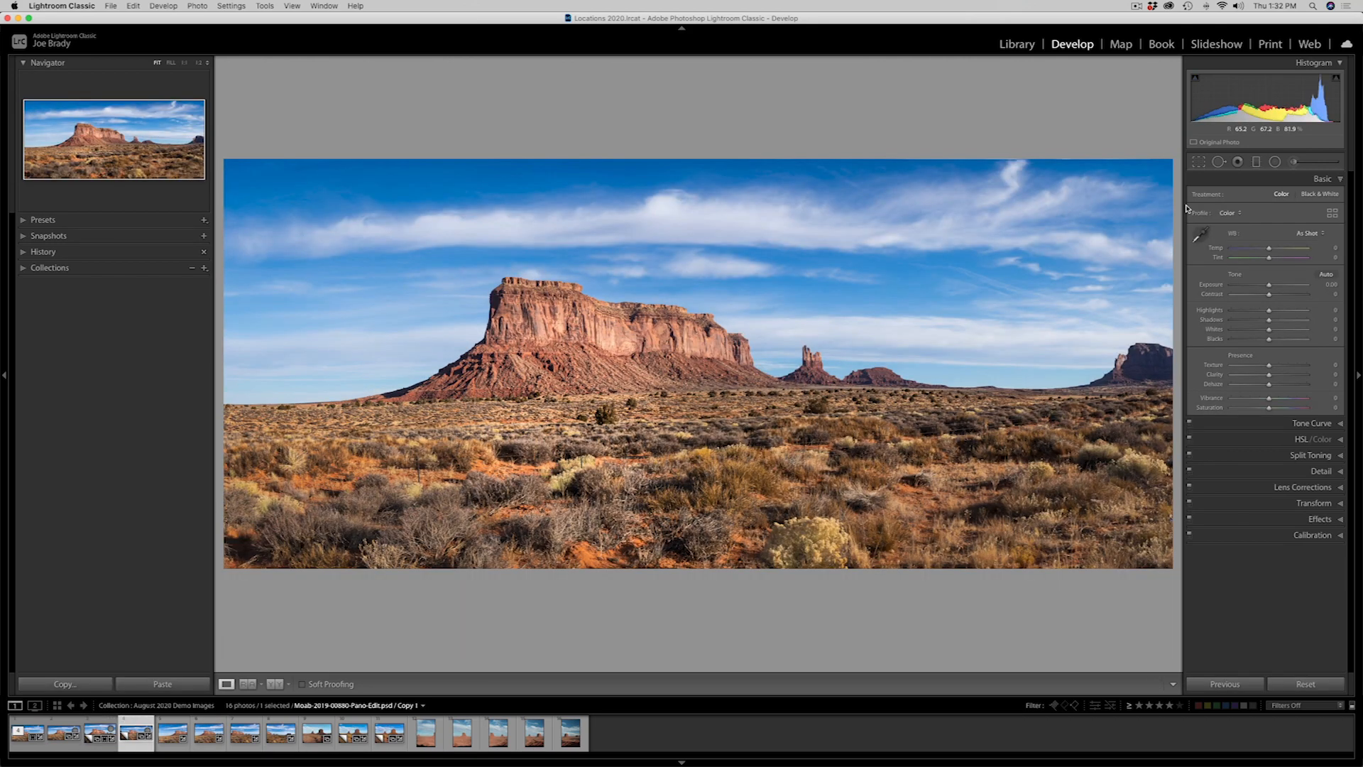
click(1199, 163)
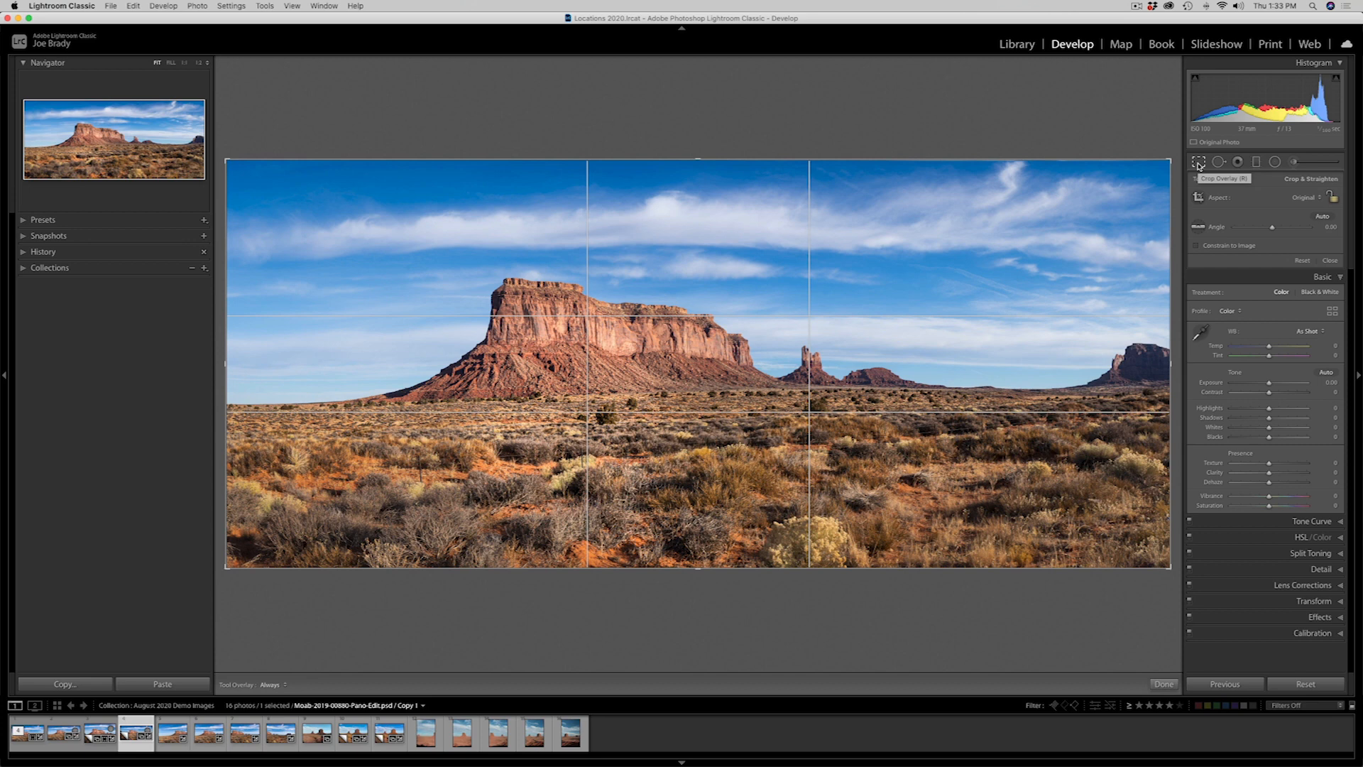
click(1305, 199)
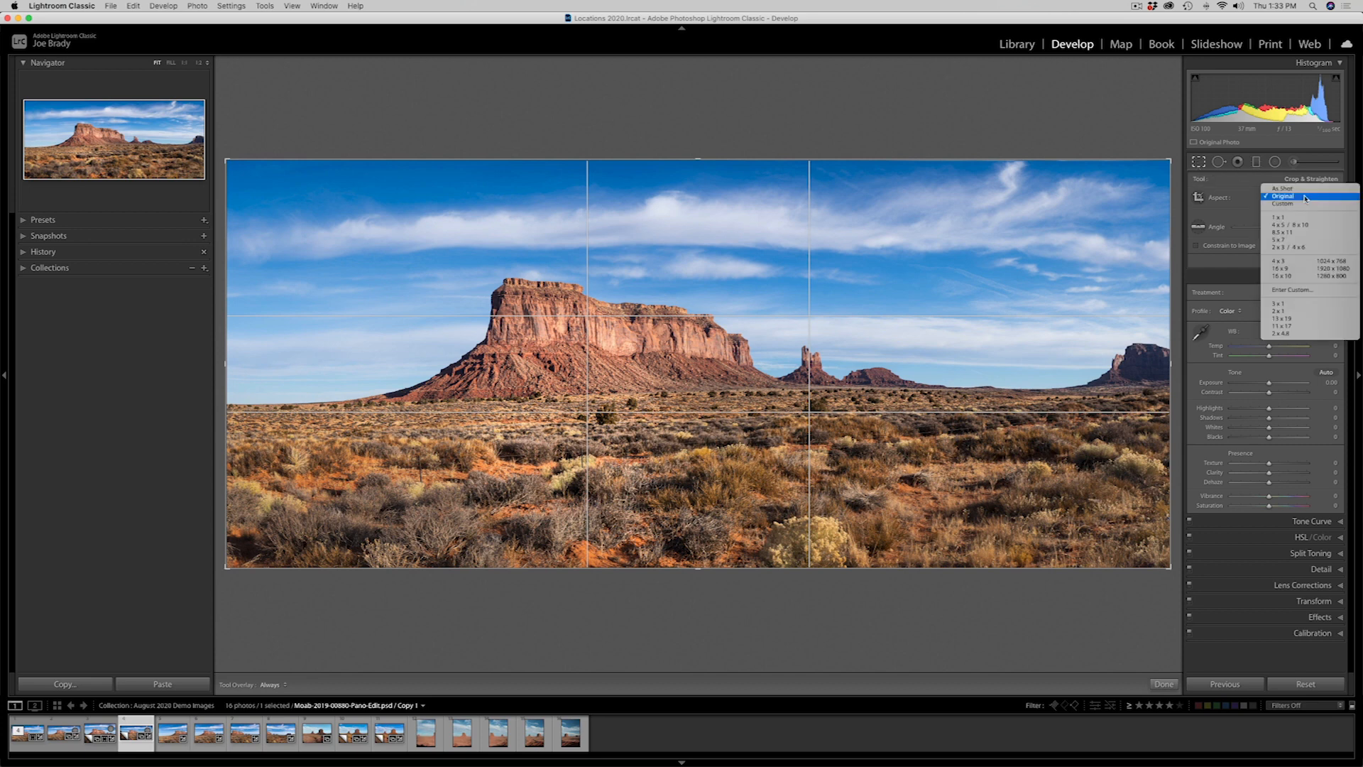
click(1292, 305)
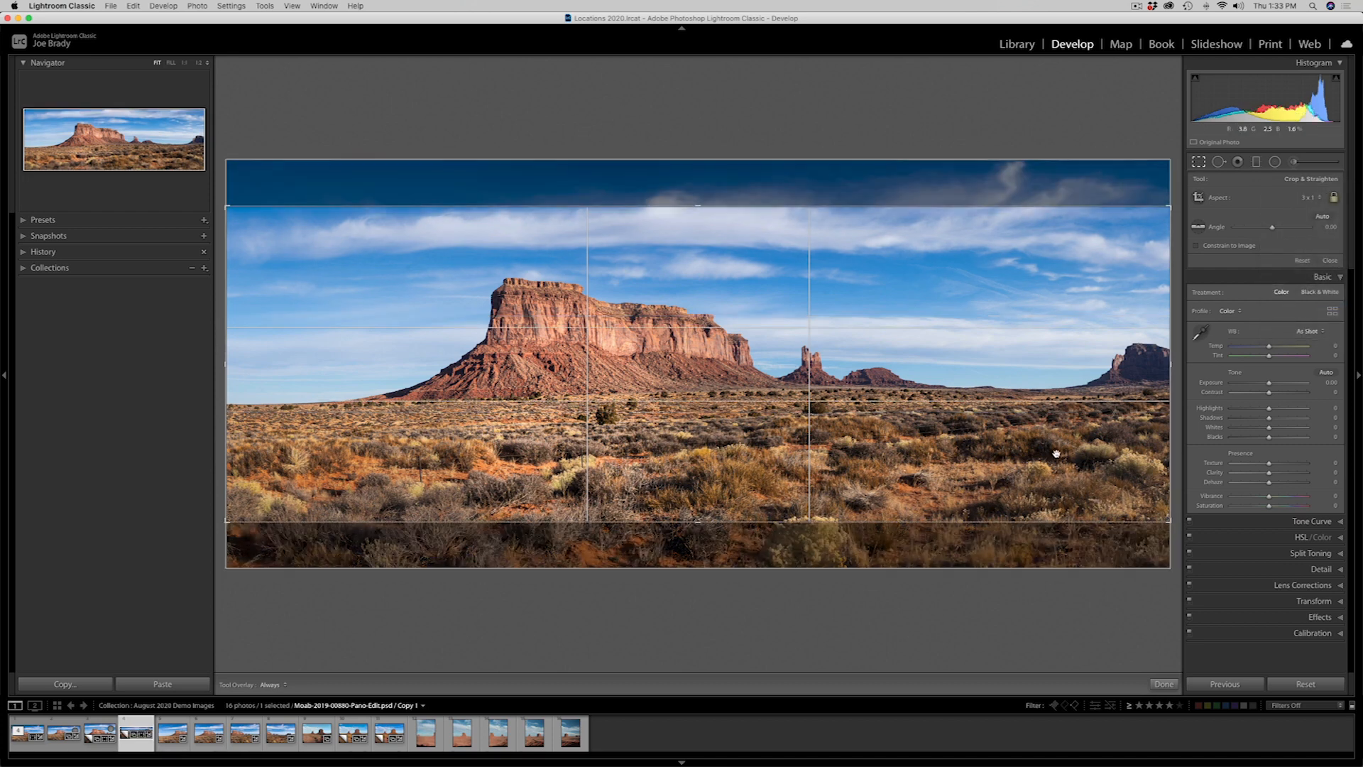
mouse_move(1056, 450)
mouse_down()
mouse_move(1057, 438)
mouse_move(1059, 469)
mouse_up()
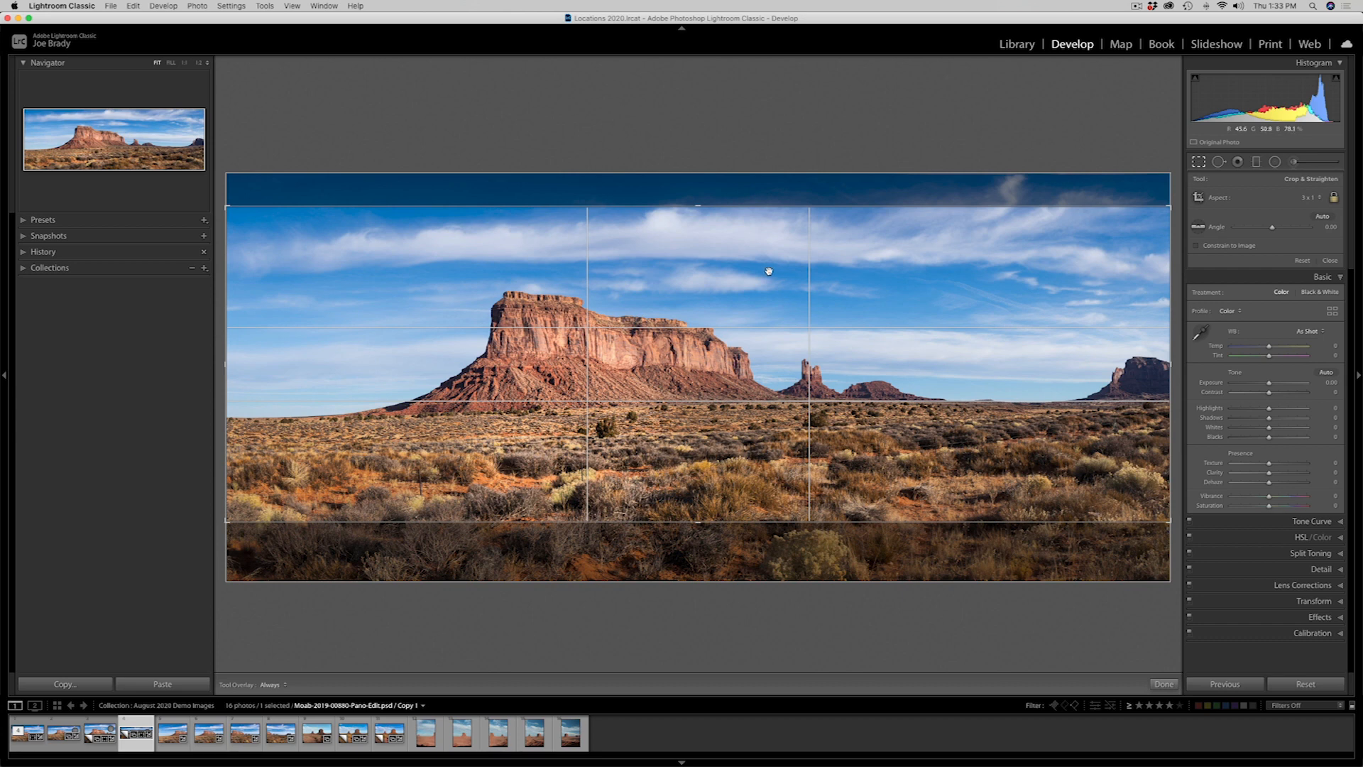
click(1165, 684)
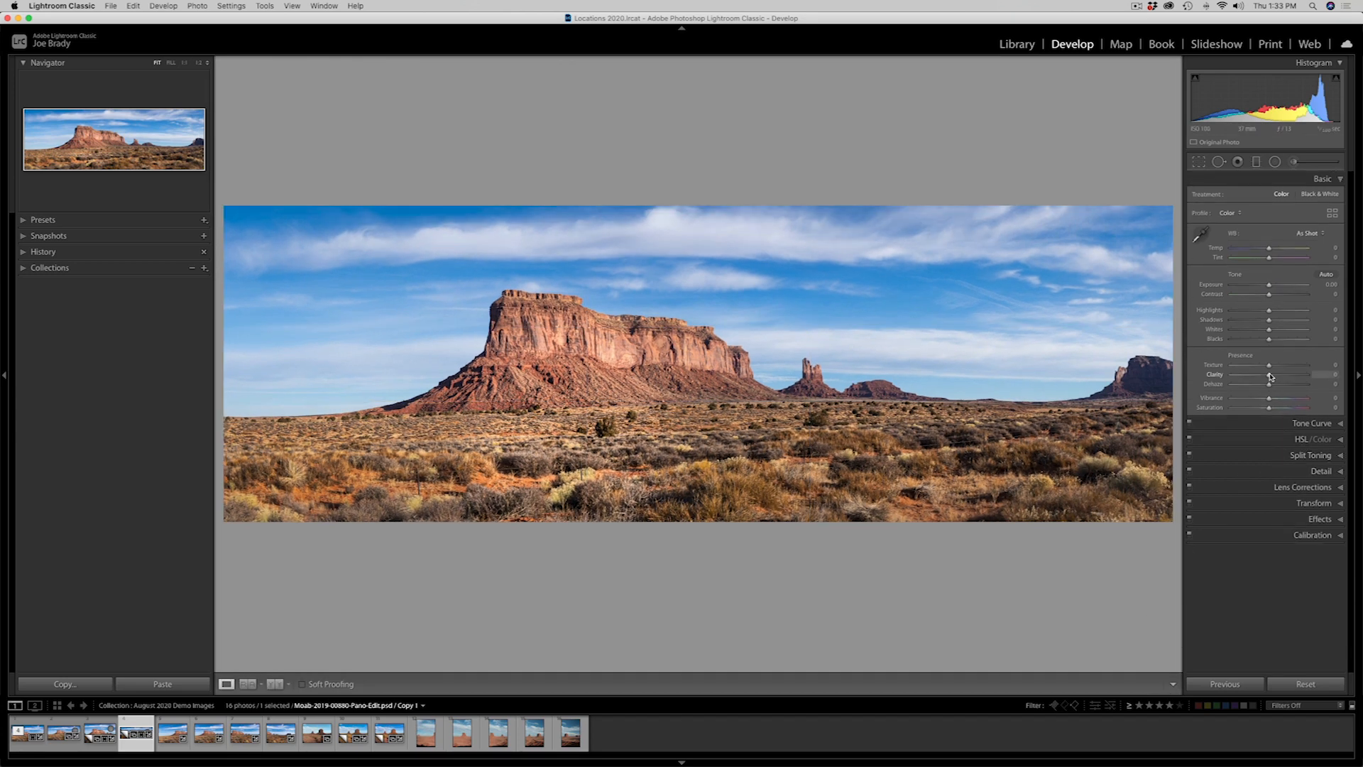
Check the post-crop vignette settings of the 3 x 1 version and compare the differently cropped versions full screen
click(1321, 520)
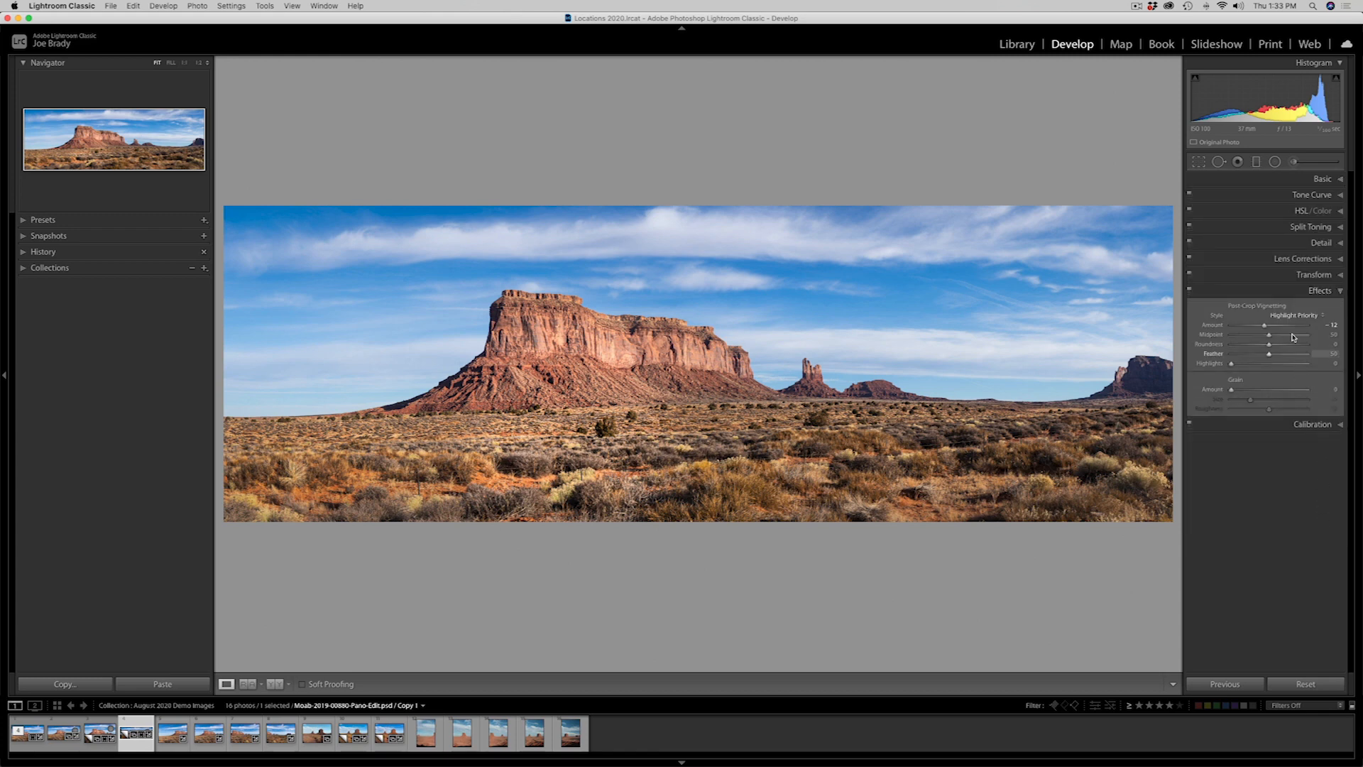
key(f)
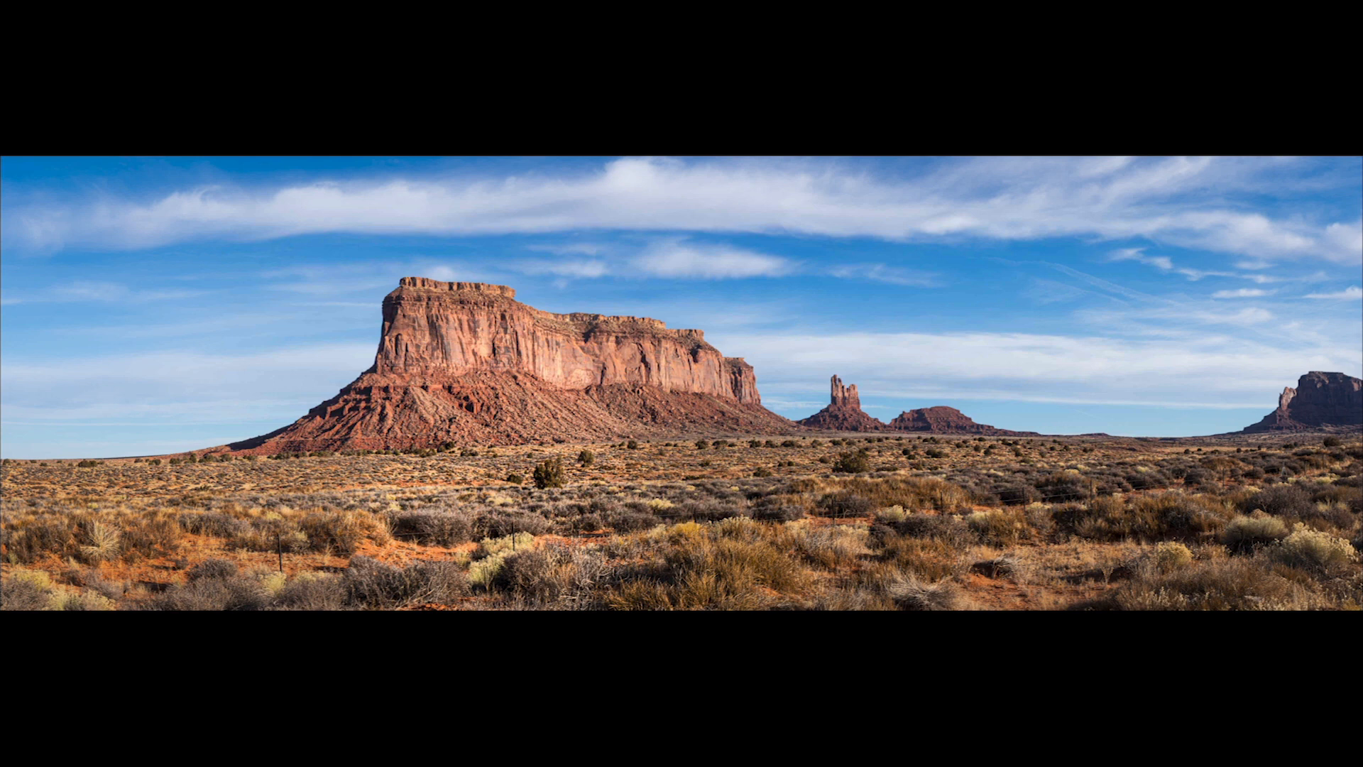
key(Right)
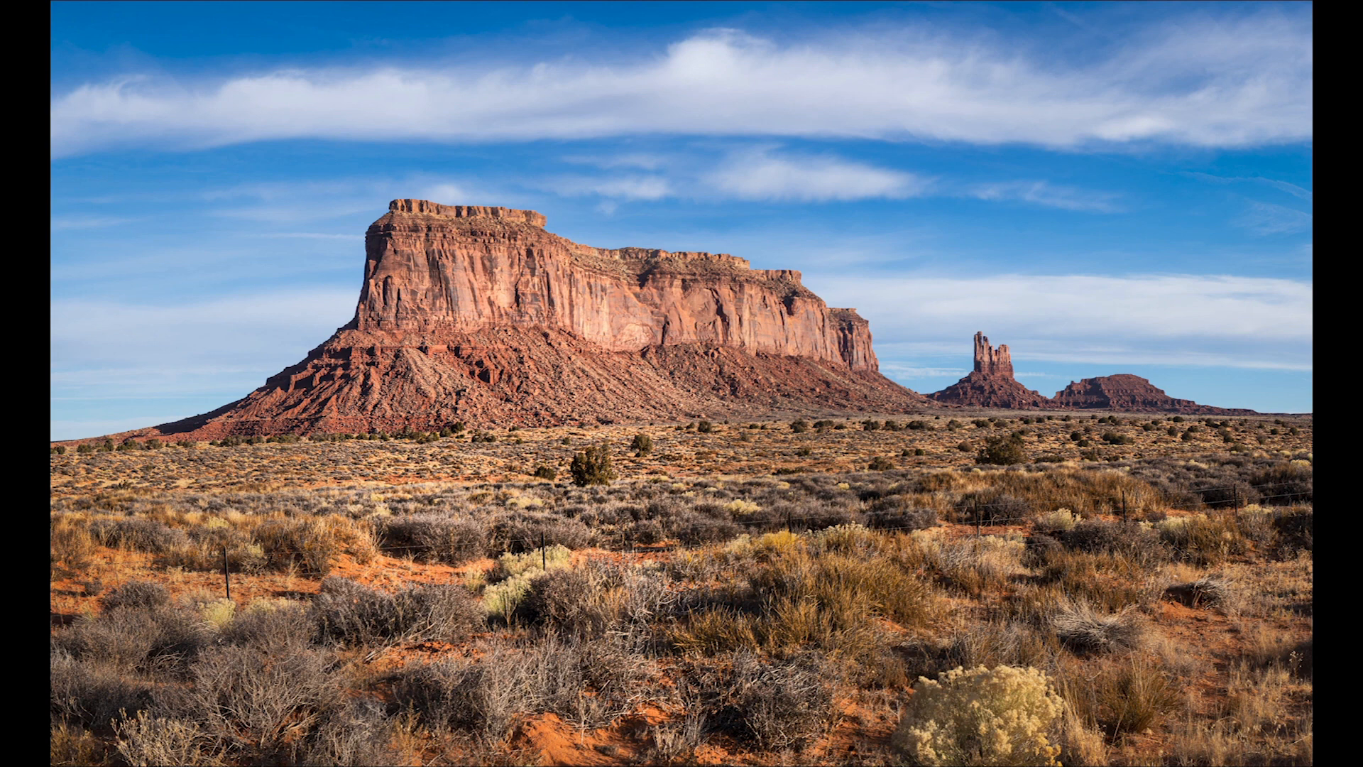
key(Right)
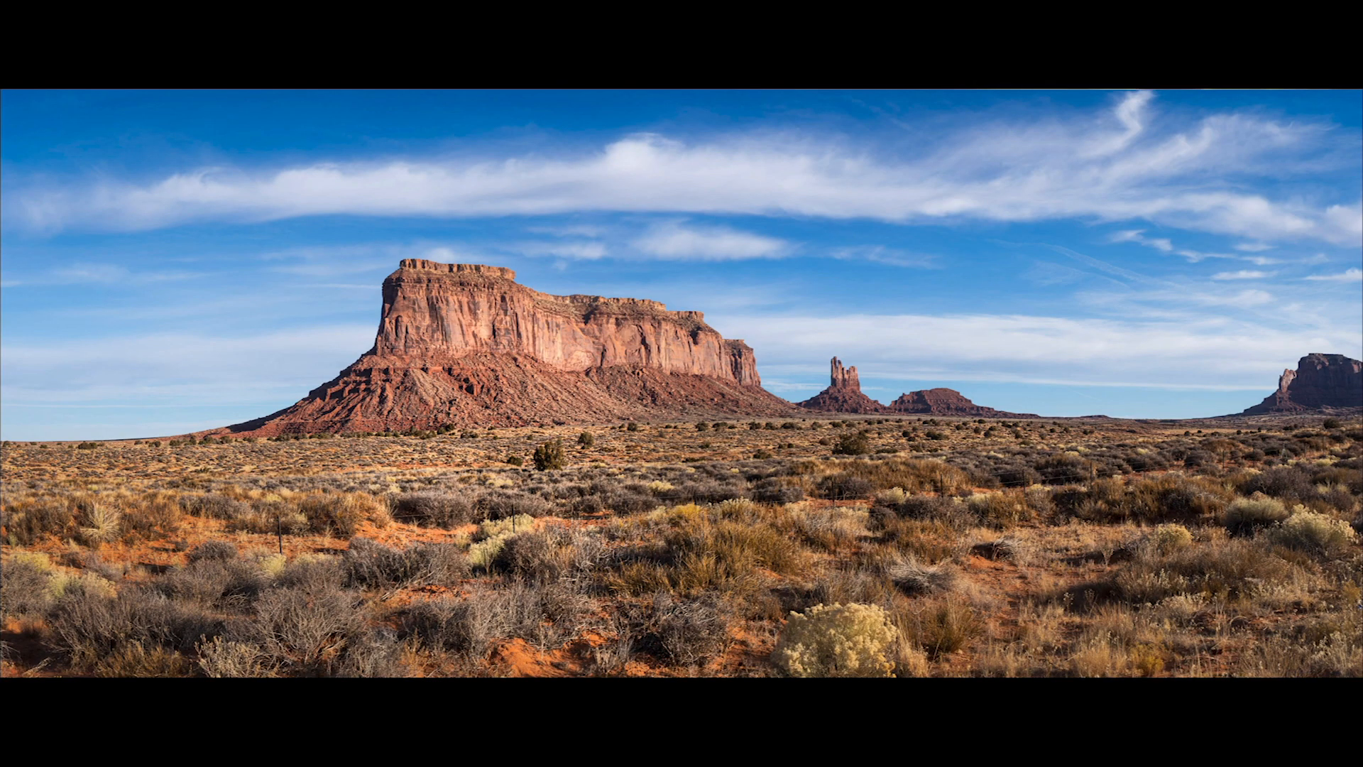